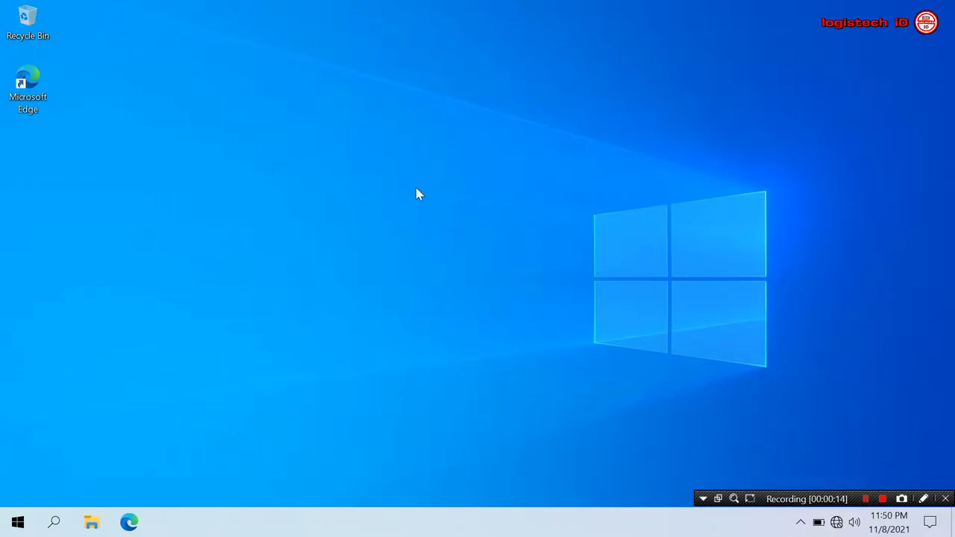
Step: Refresh the desktop and check the running apps in Task Manager
right_click(415, 188)
left_click(463, 236)
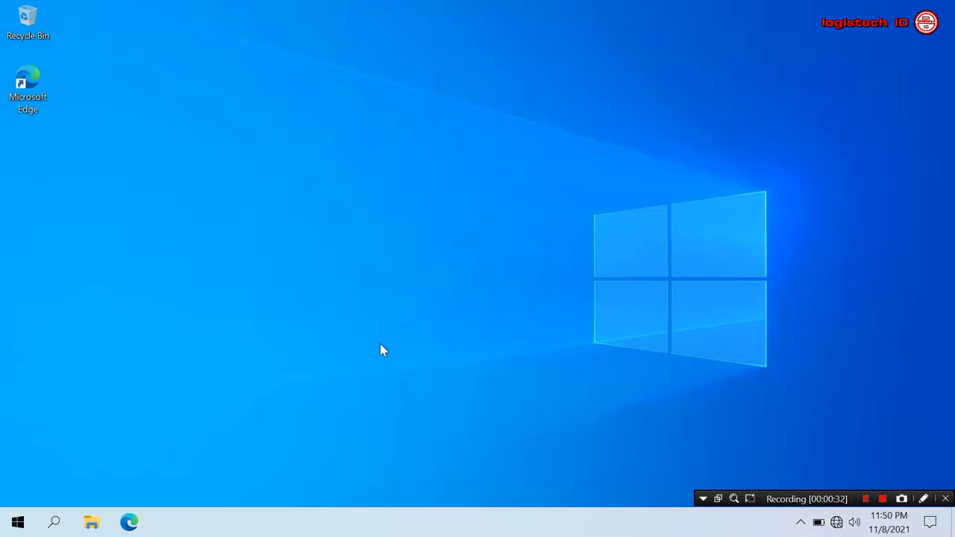
right_click(428, 528)
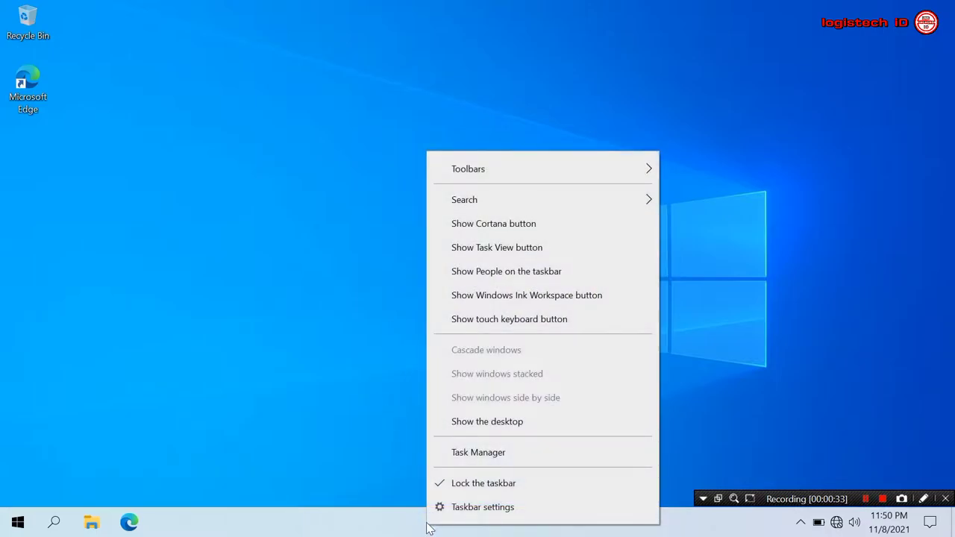
left_click(477, 454)
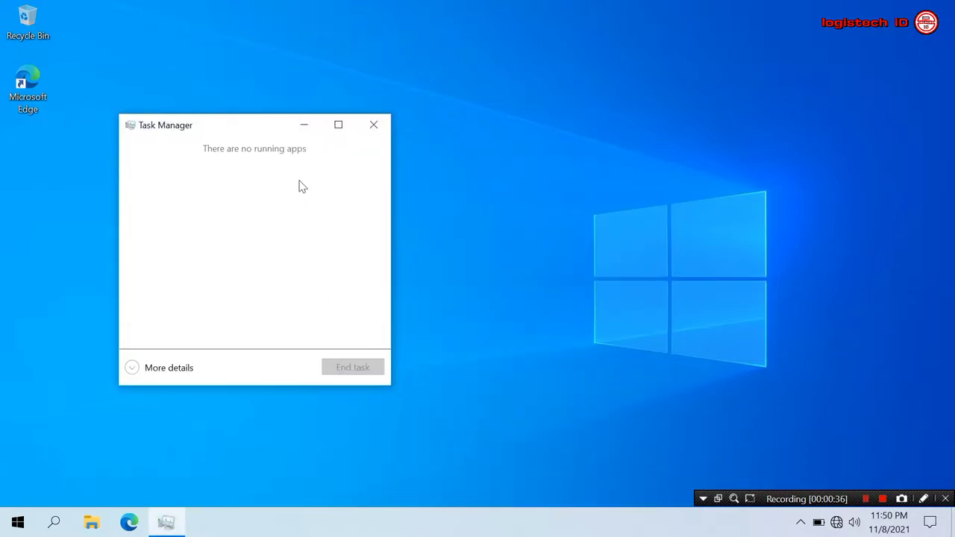
left_click_drag(258, 127, 465, 37)
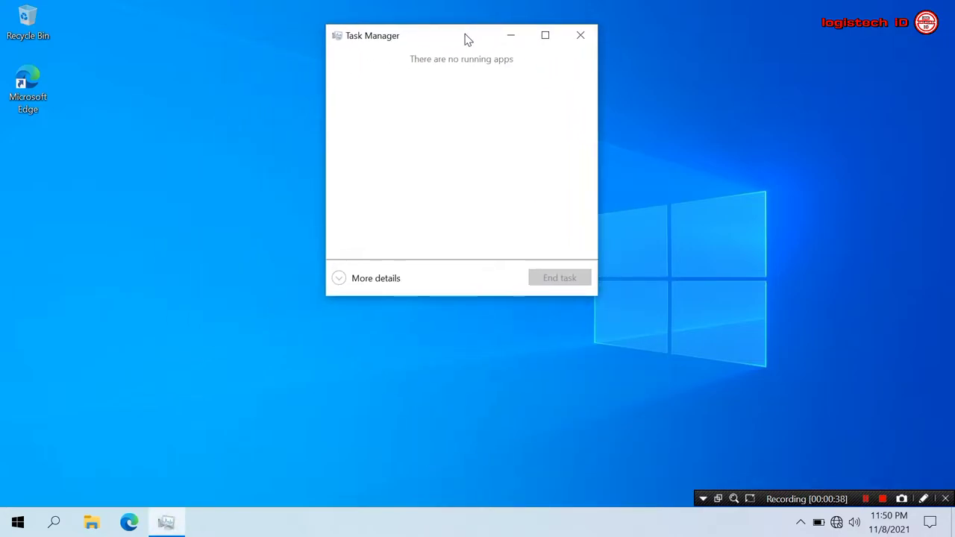
left_click(579, 37)
right_click(413, 214)
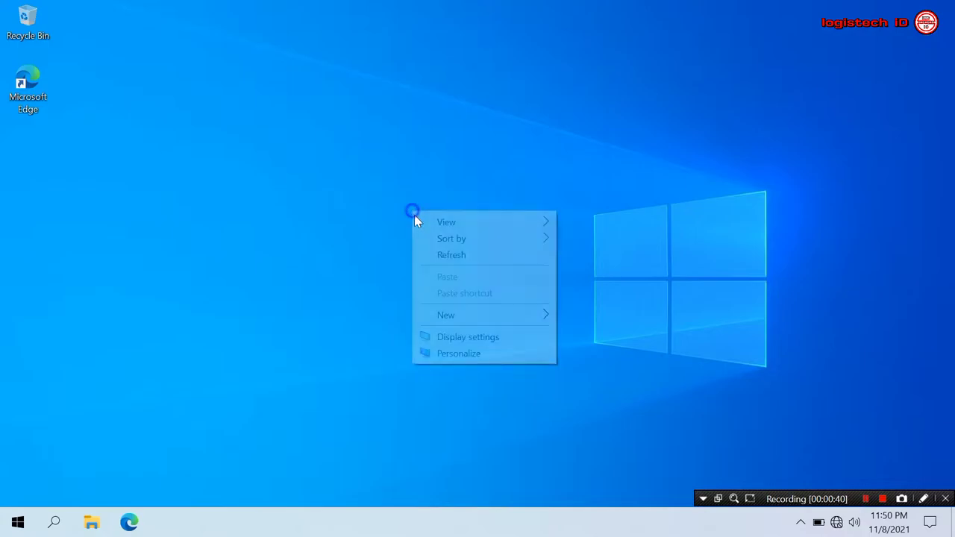
left_click(451, 257)
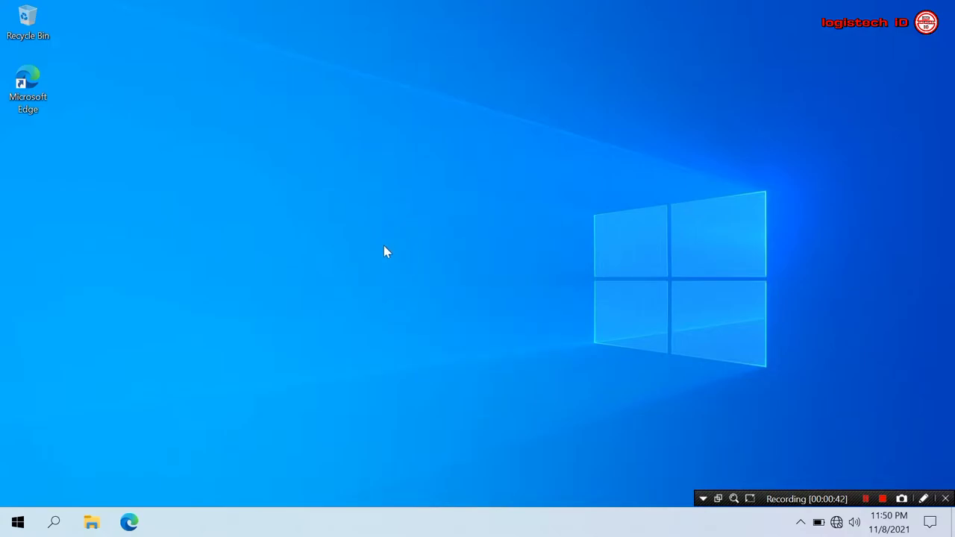
Step: Set the desktop background picture's fit to Stretch in the personalization settings
right_click(385, 249)
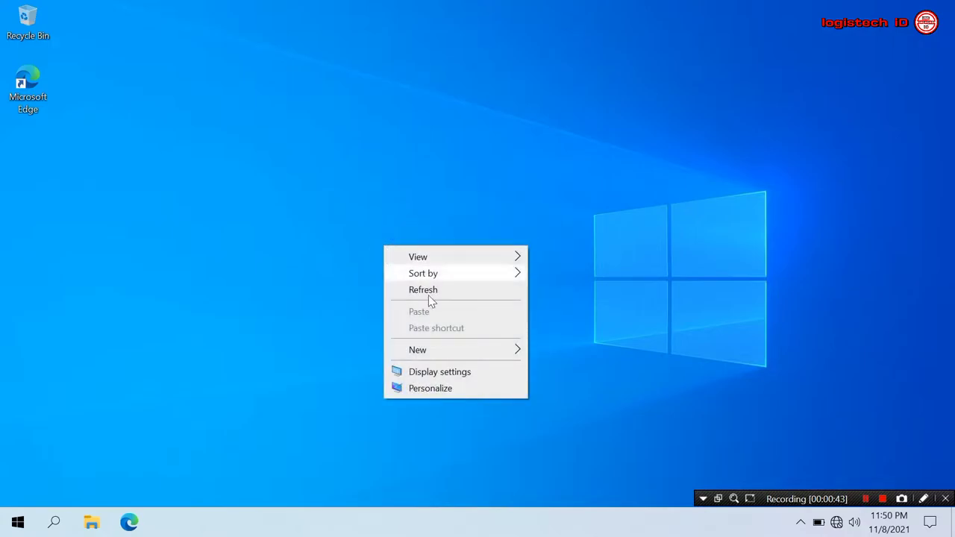
left_click(446, 388)
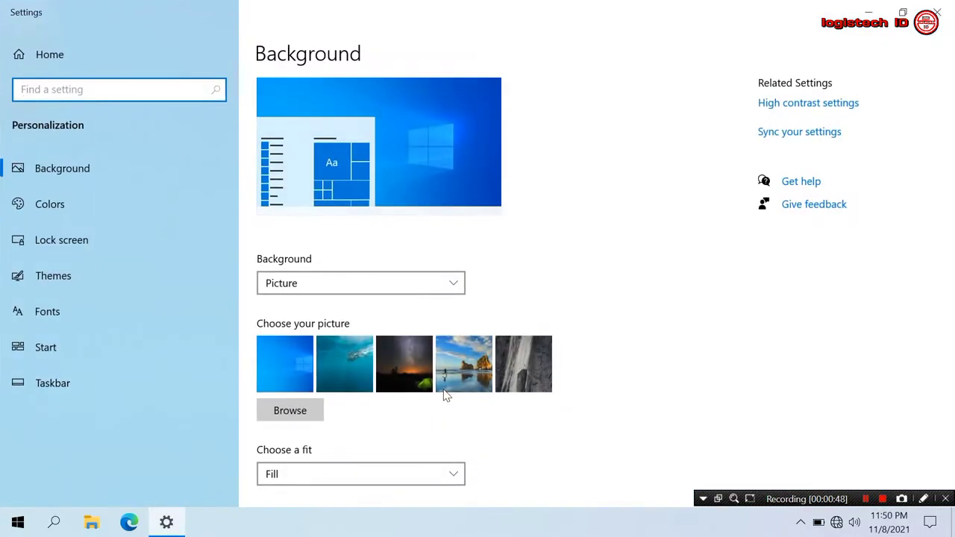
left_click(296, 477)
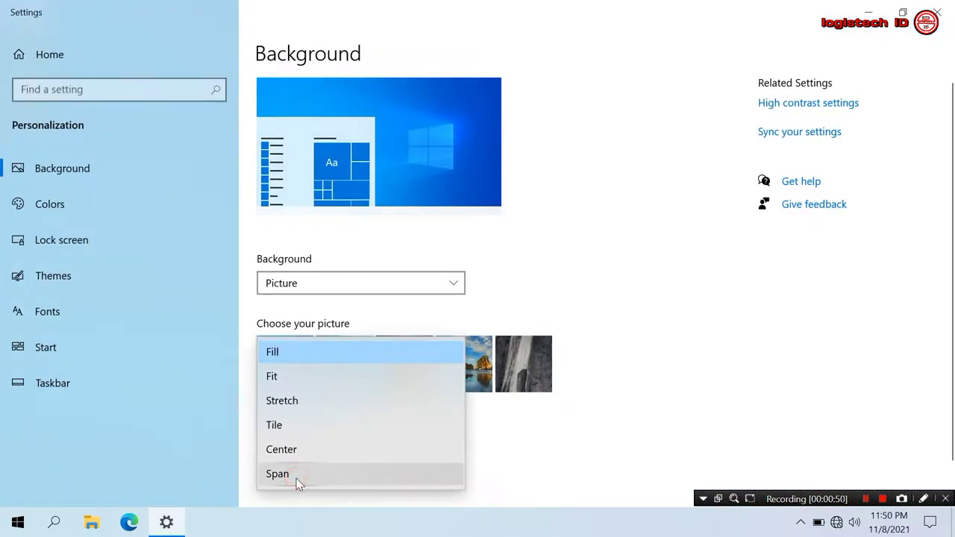
left_click(292, 401)
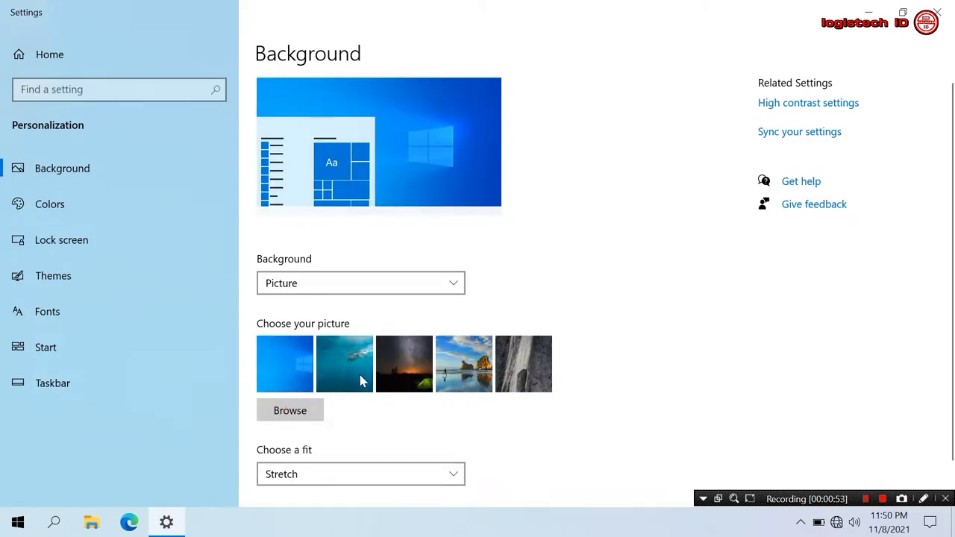
Step: Add the Computer and Control Panel icons to the desktop through the theme's desktop icon settings and reveal the desktop
left_click(134, 277)
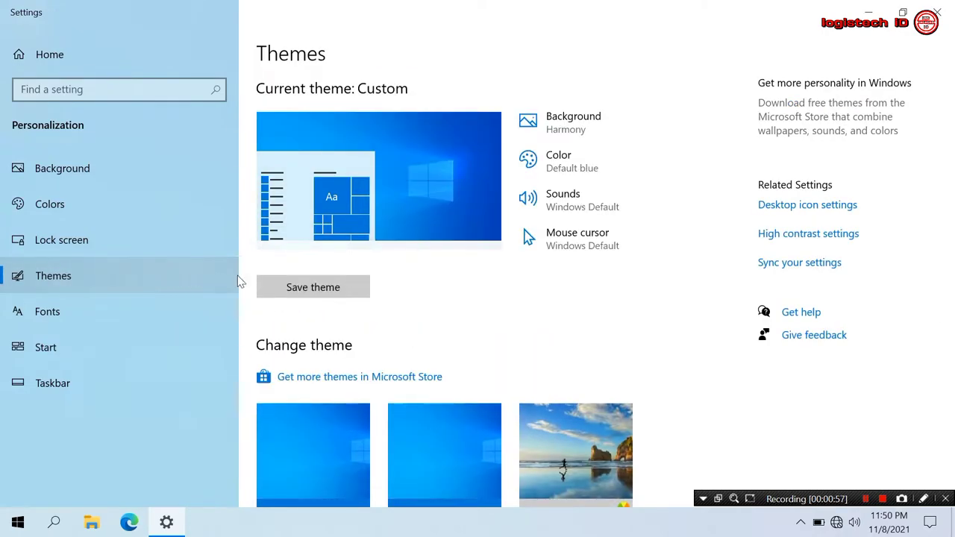
left_click(801, 213)
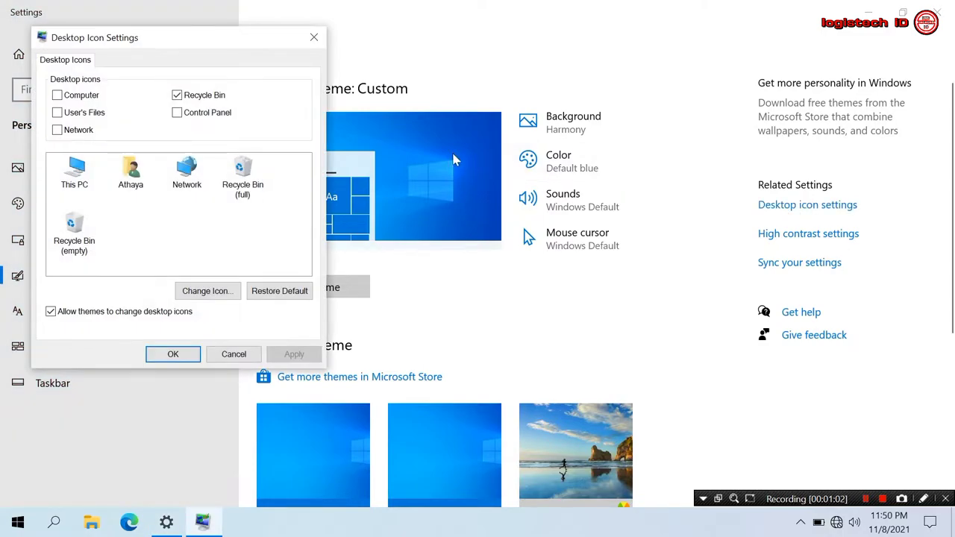
left_click(79, 97)
left_click(188, 115)
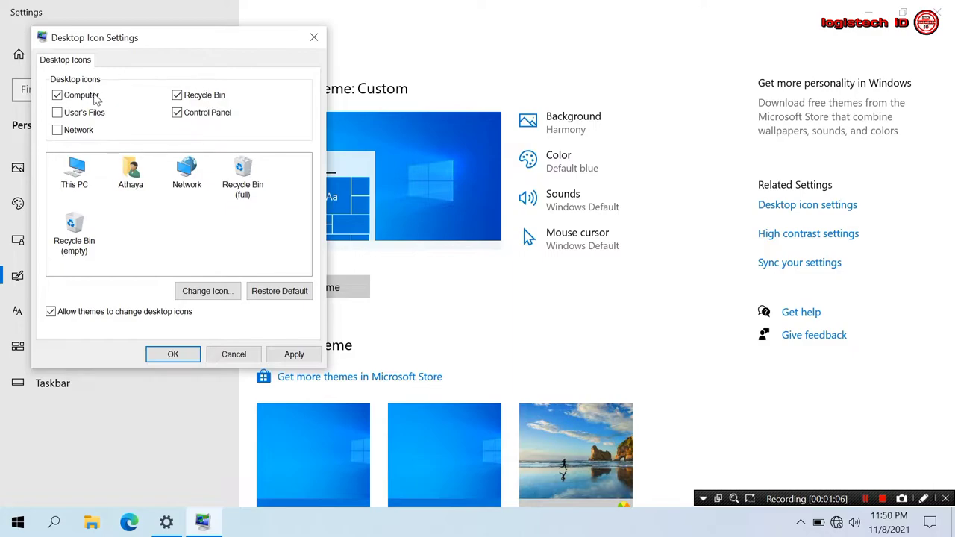
left_click(187, 357)
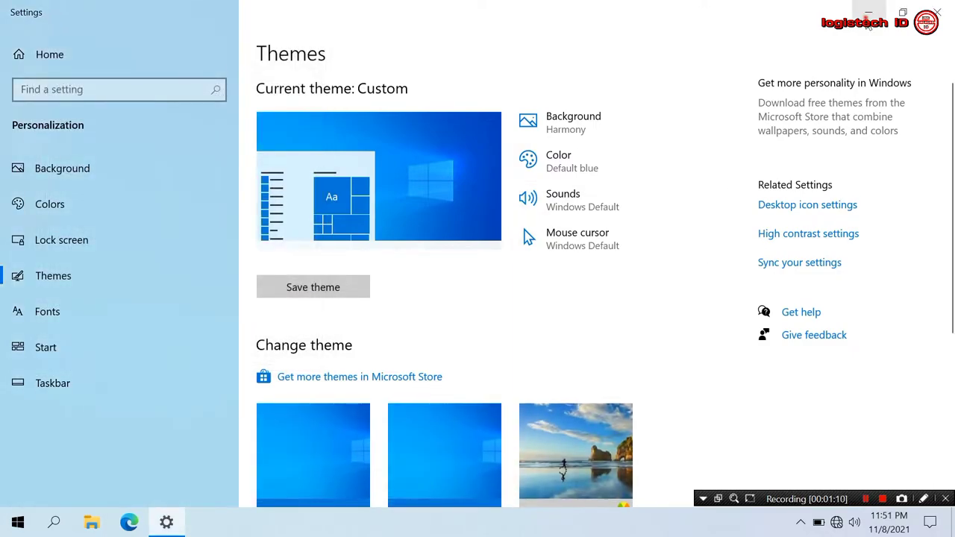
left_click(869, 12)
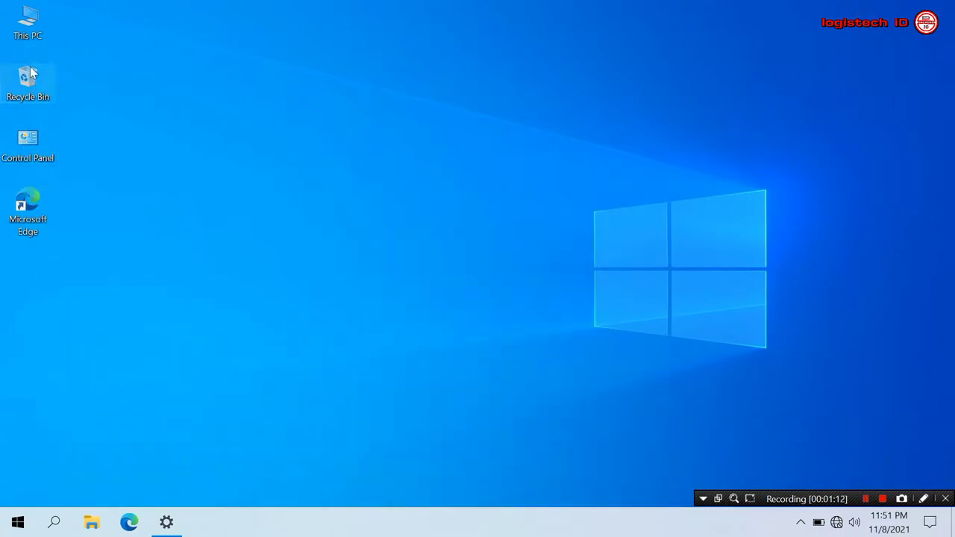
Step: Turn off transparency effects in the Colors personalization settings
left_click(167, 523)
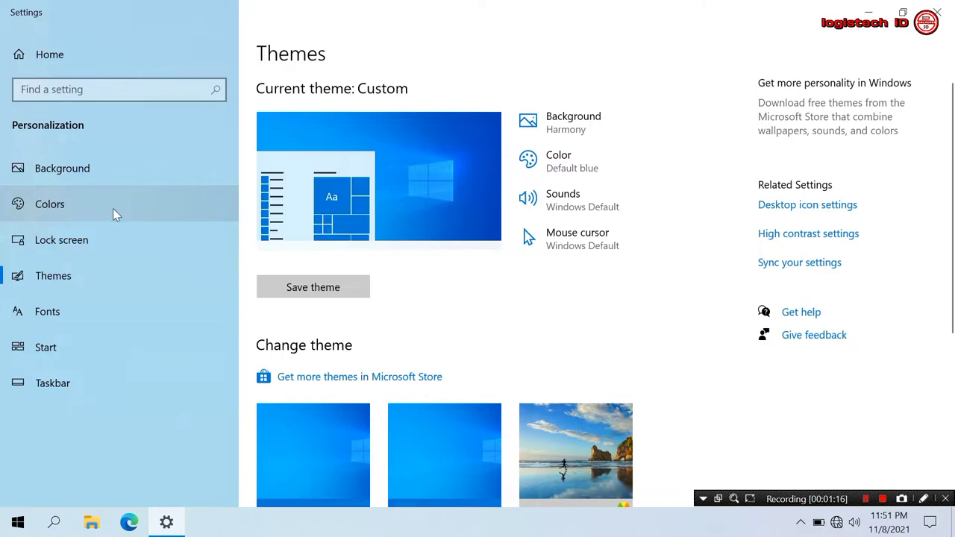
left_click(82, 205)
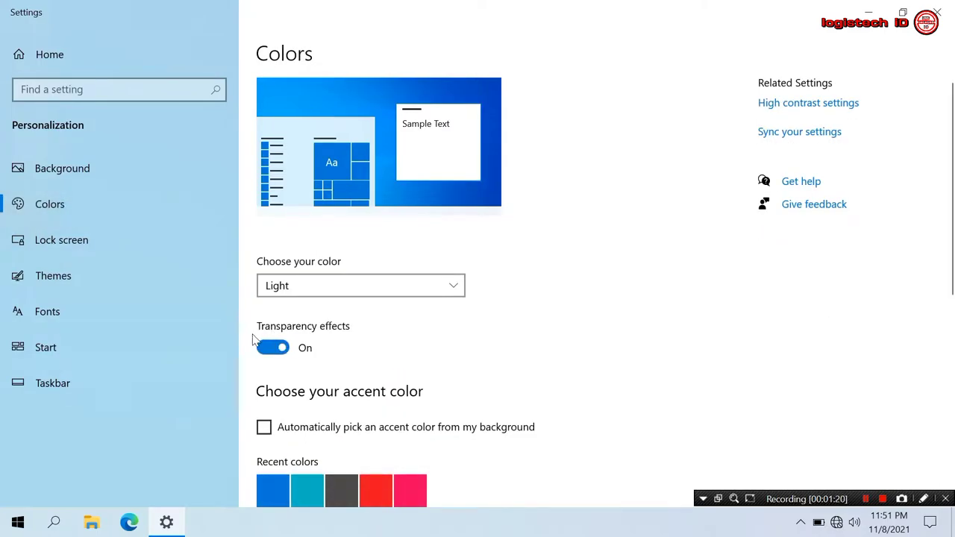
left_click(272, 349)
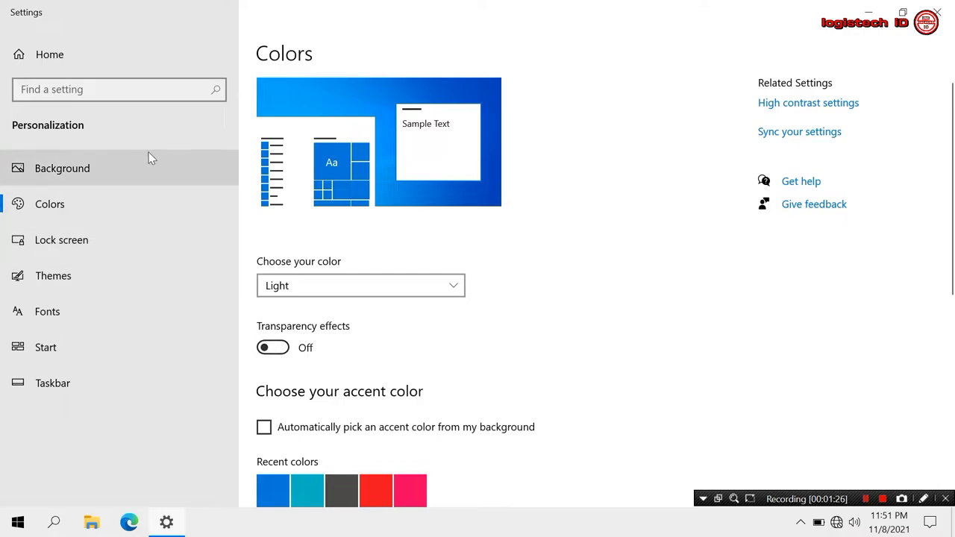
Step: In the privacy settings, stop Cortana, Feedback Hub and Get Help from running in the background
left_click(68, 55)
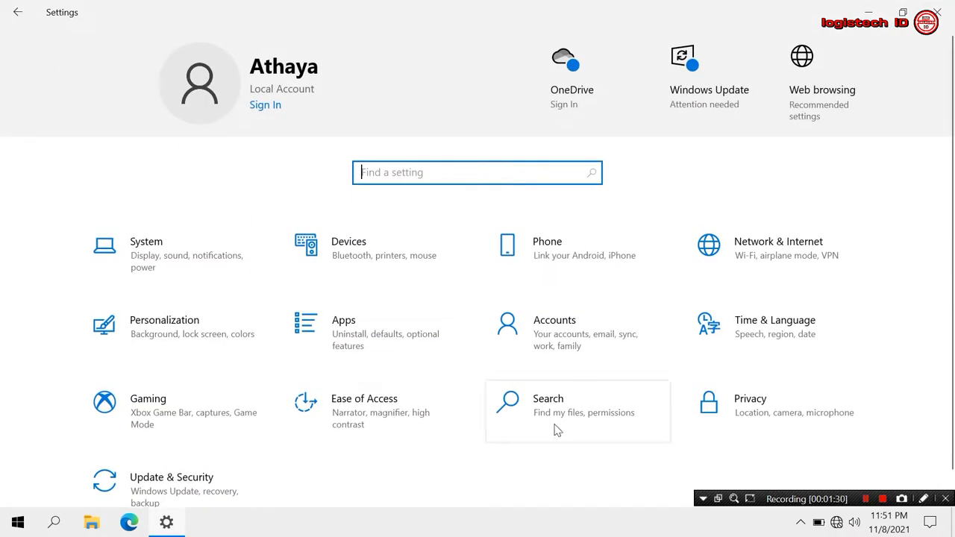
left_click(785, 406)
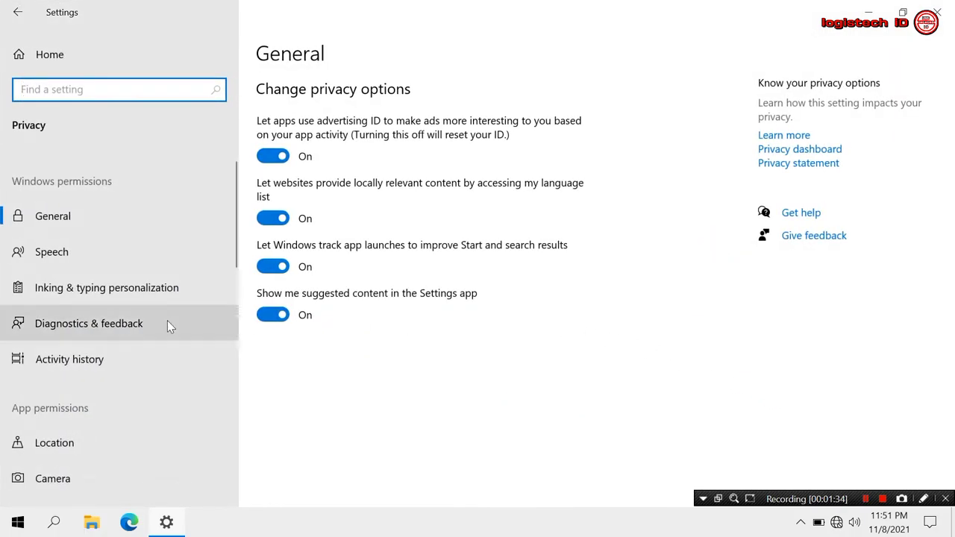
scroll(137, 331, "down", 5)
scroll(137, 337, "down", 6)
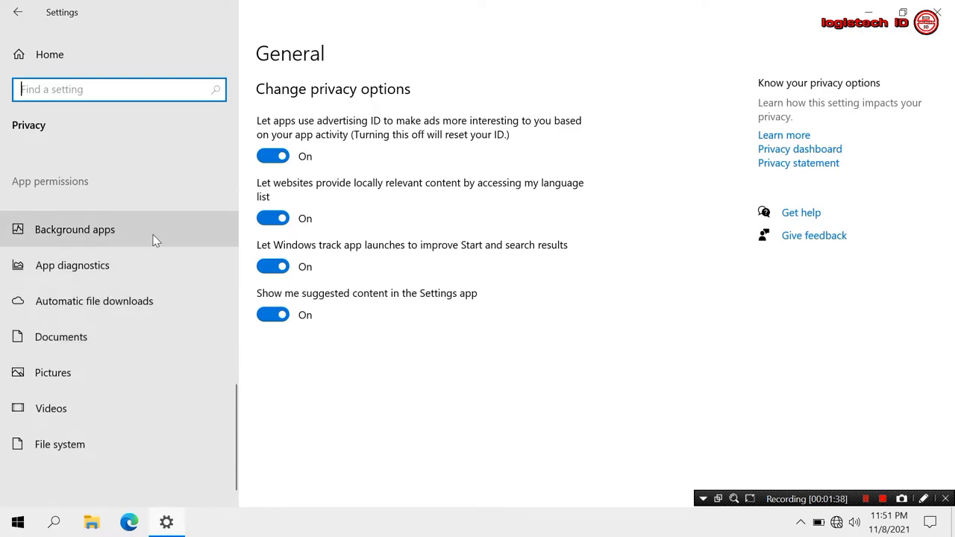
left_click(154, 239)
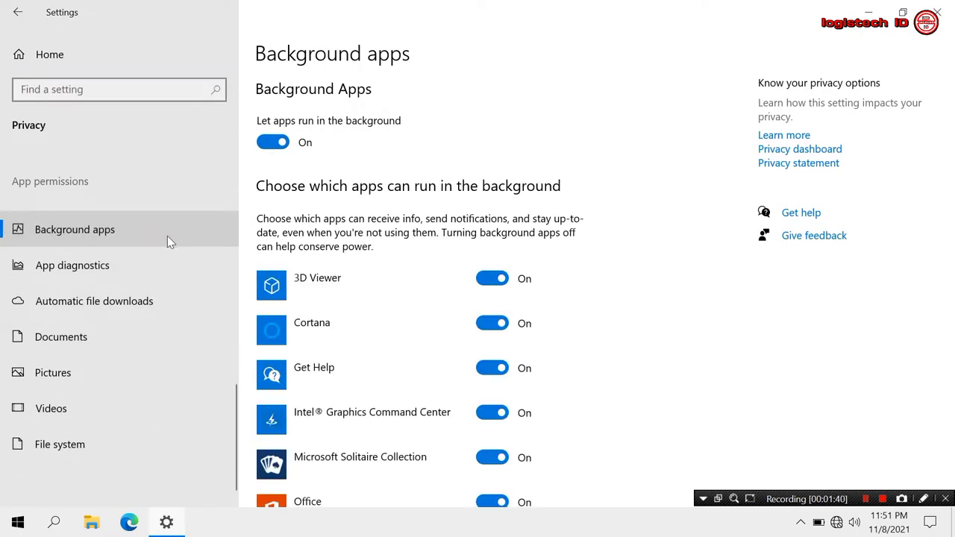
scroll(559, 346, "down", 2)
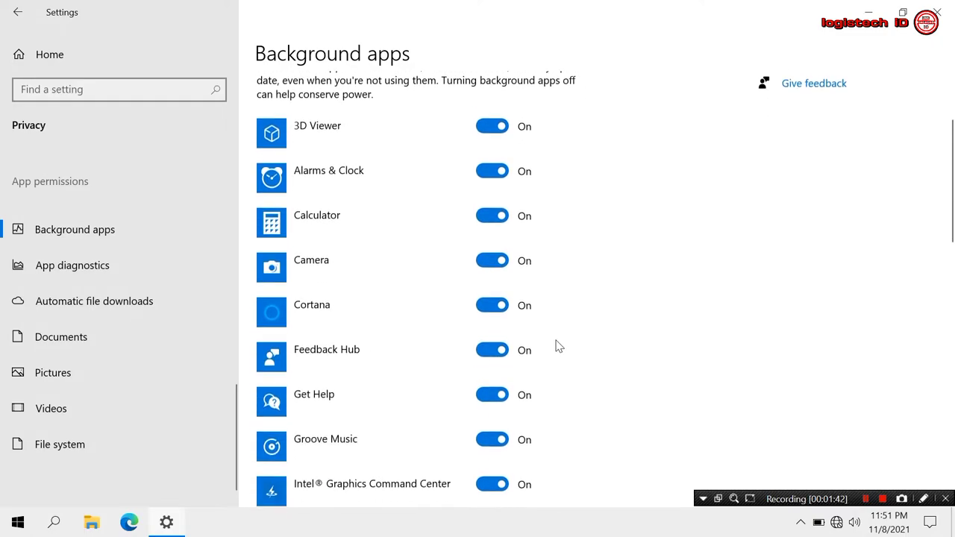
left_click(494, 309)
left_click(498, 352)
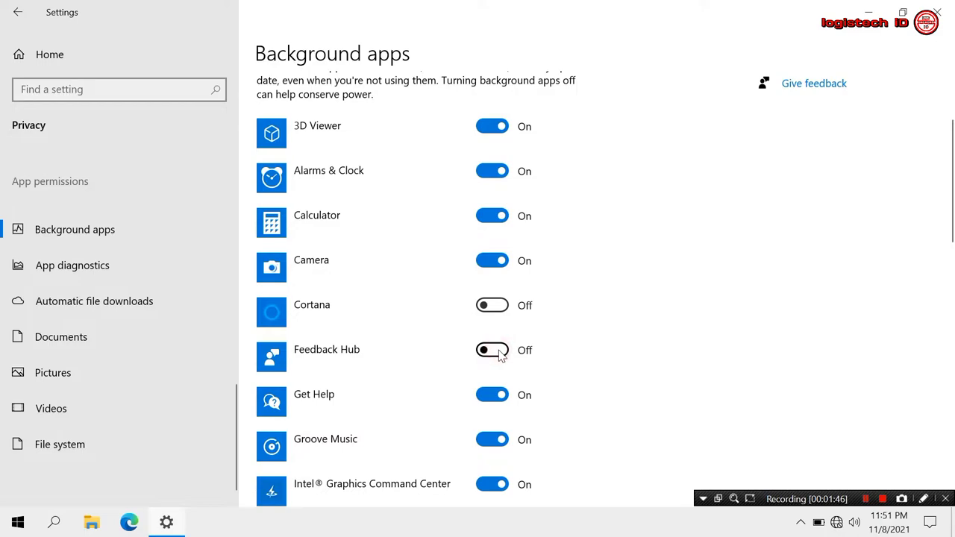
left_click(498, 397)
Step: Turn off background running for Microsoft Solitaire Collection, OneNote and People
scroll(501, 403, "down", 2)
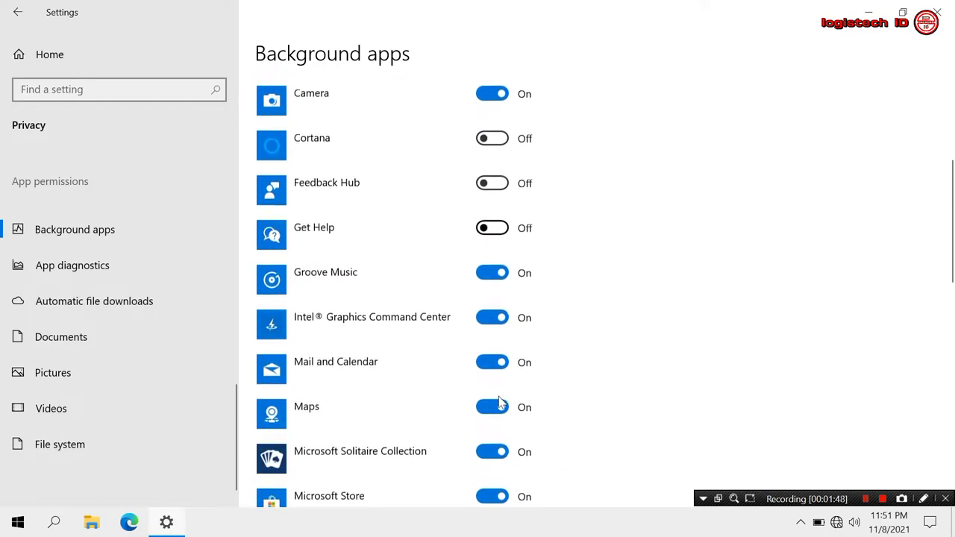
scroll(501, 403, "down", 3)
left_click(493, 240)
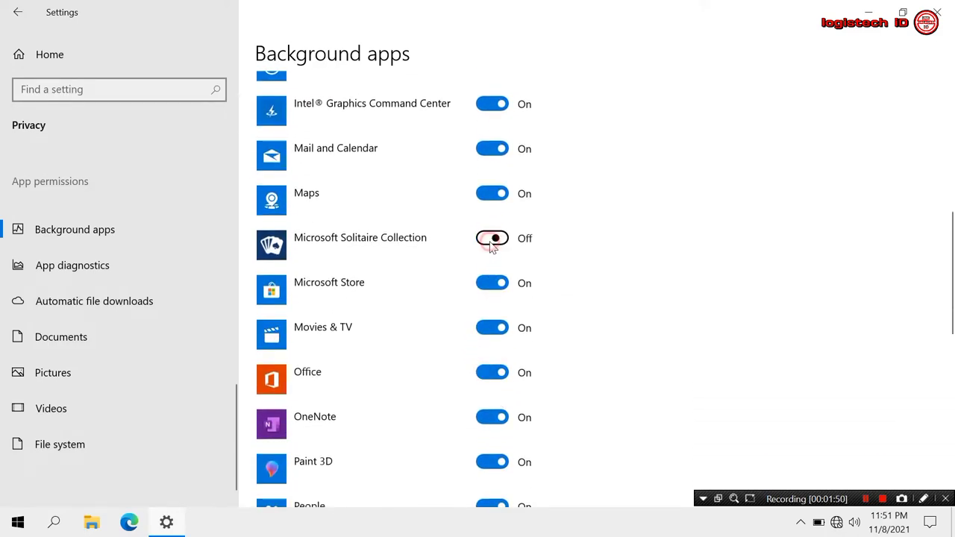
scroll(489, 313, "down", 4)
left_click(493, 115)
left_click(497, 203)
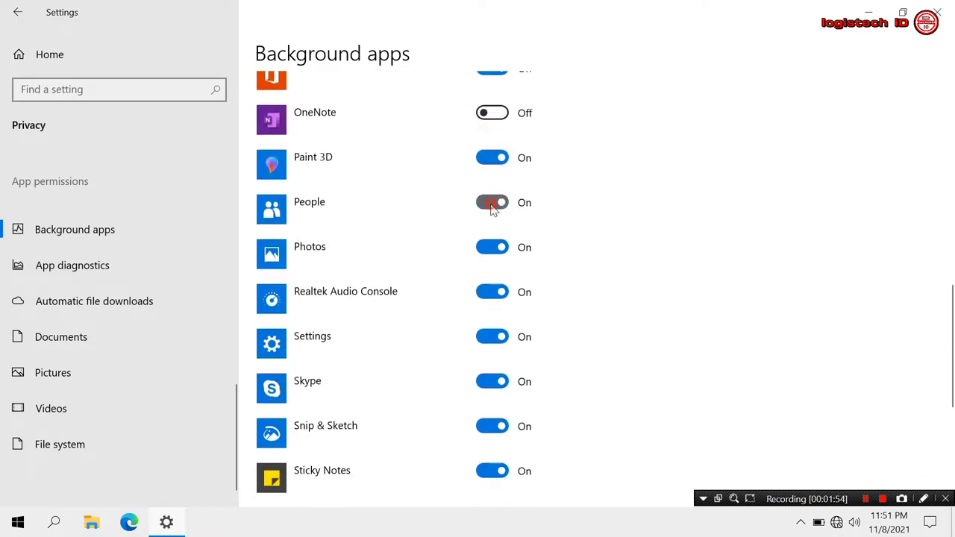
Step: Turn off background running for Skype, Tips, Weather and Your Phone, and close Settings
scroll(481, 291, "down", 2)
left_click(486, 233)
left_click(499, 366)
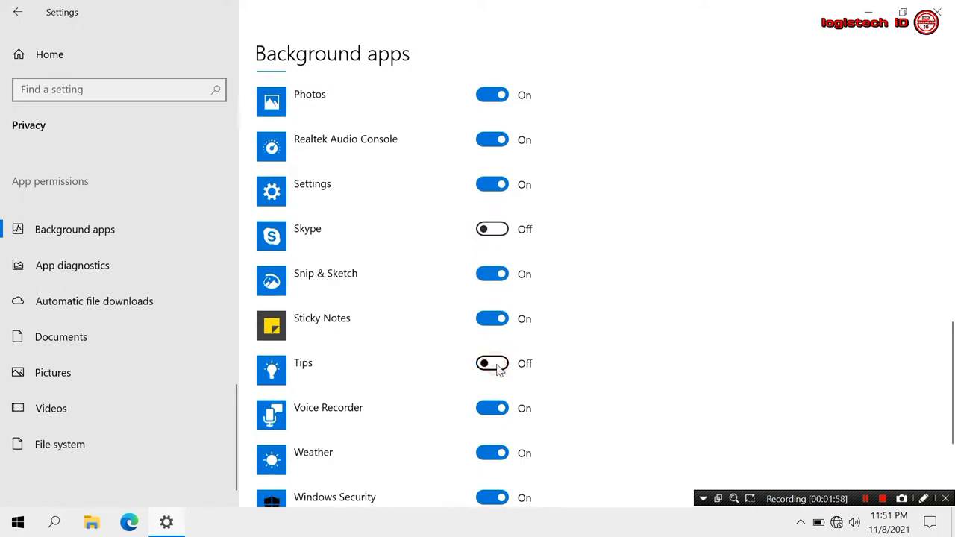
scroll(497, 373, "down", 3)
left_click(491, 242)
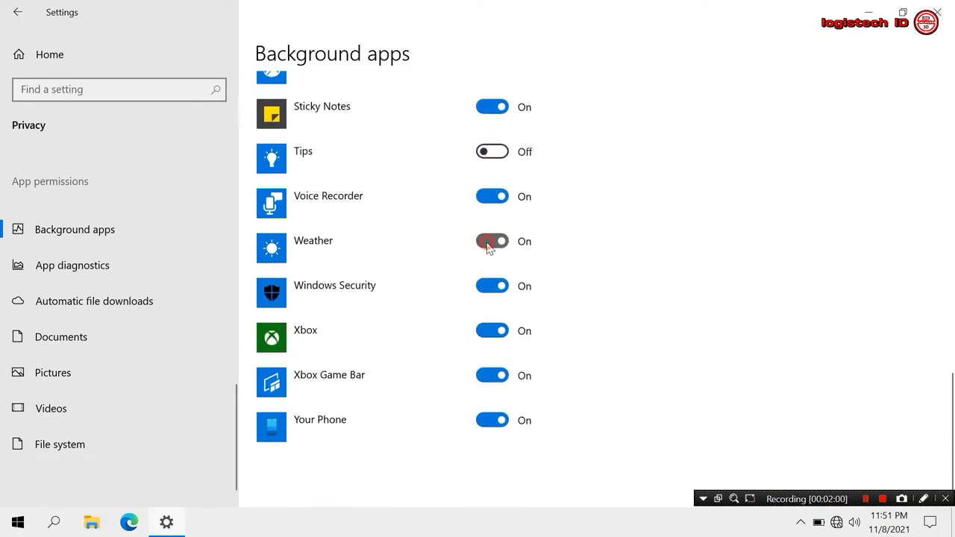
left_click(492, 421)
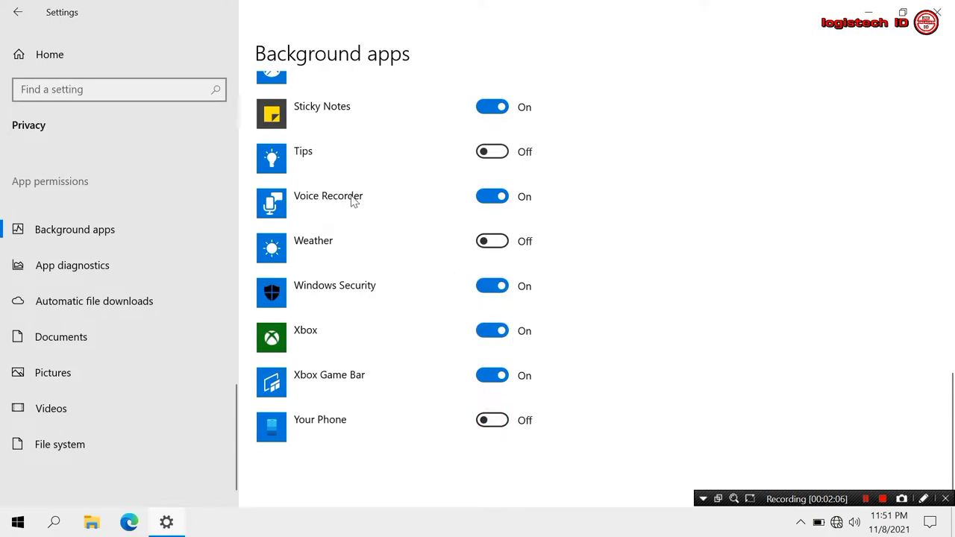
left_click(937, 12)
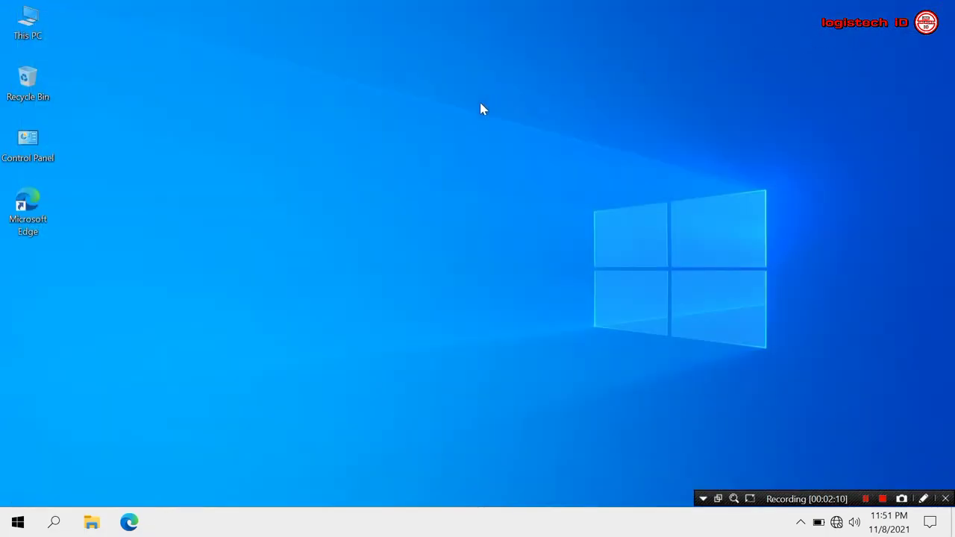
Step: Open the Clock and Region category in a maximized Control Panel, keeping the items viewed by Category
double_click(29, 149)
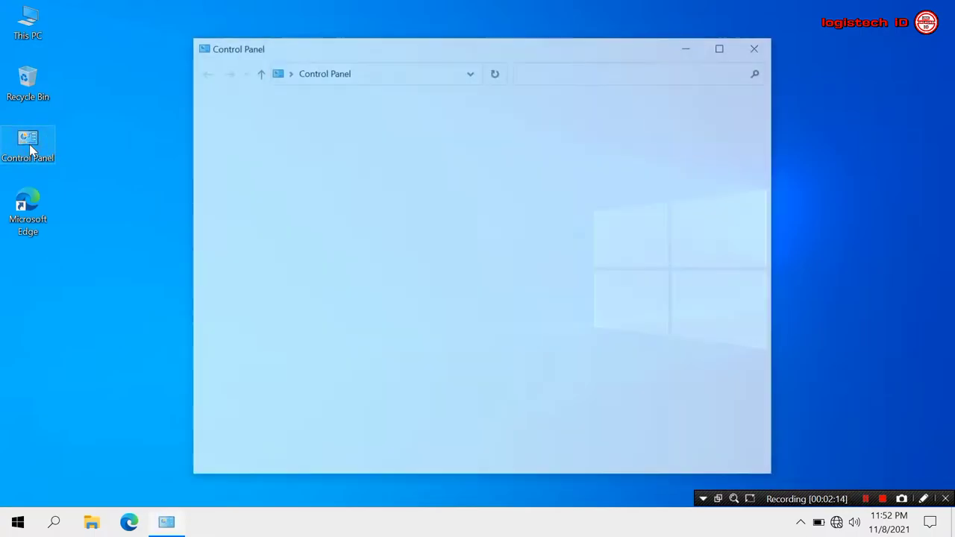
left_click(722, 45)
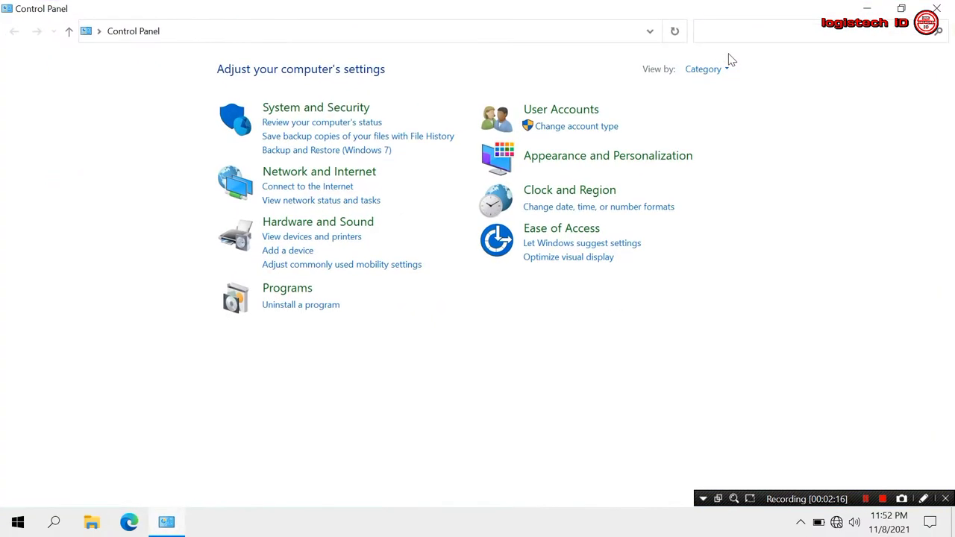
left_click(722, 70)
left_click(720, 90)
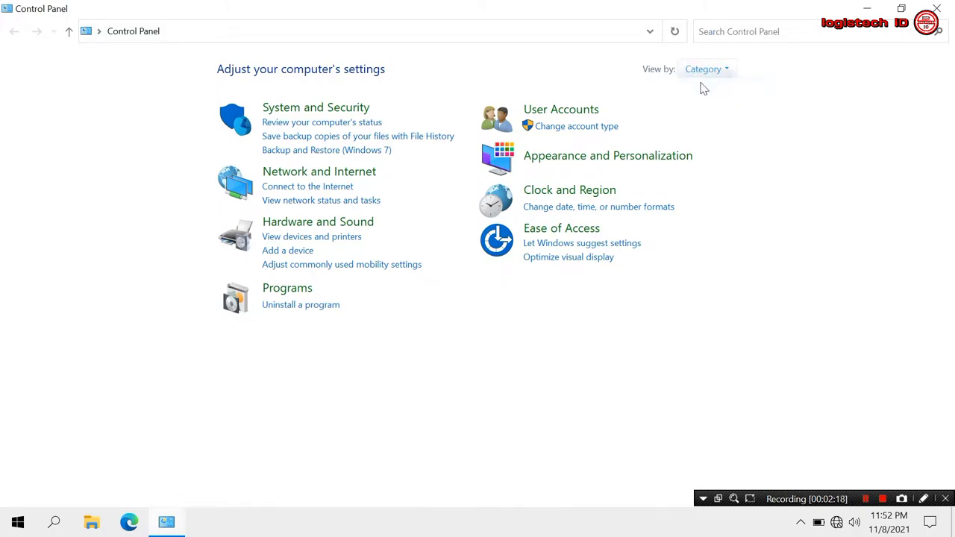
left_click(575, 192)
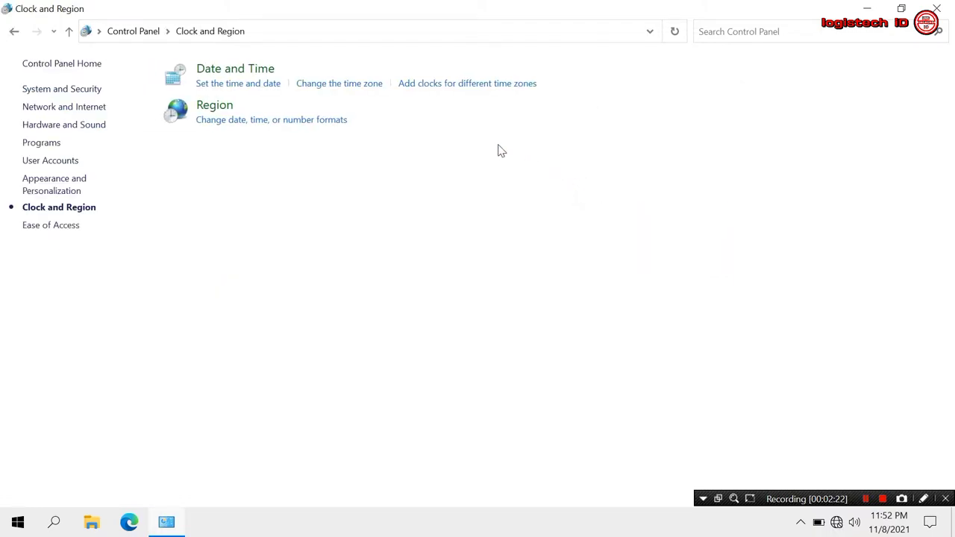
Step: In the Date and Time settings, set the time zone to (UTC+07:00) Bangkok, Hanoi, Jakarta
left_click(254, 87)
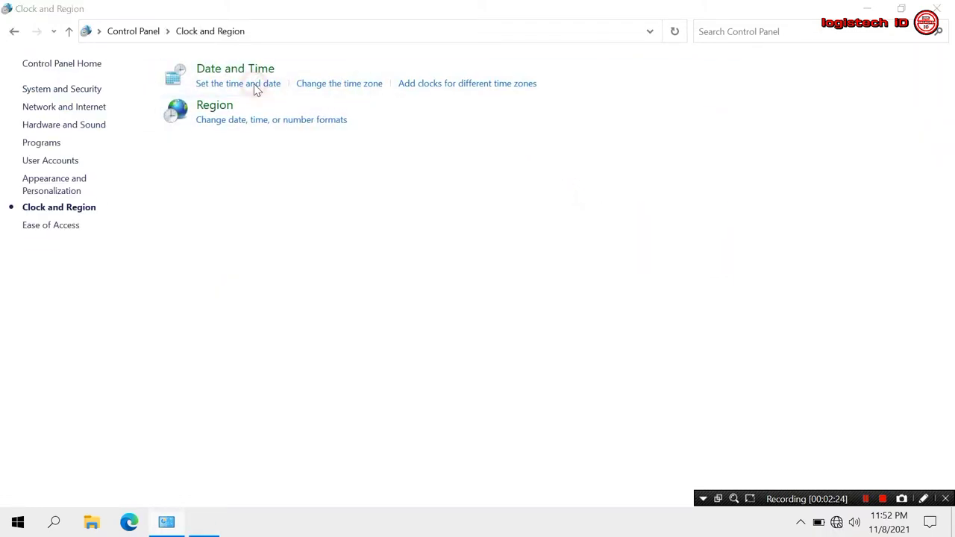
left_click(307, 286)
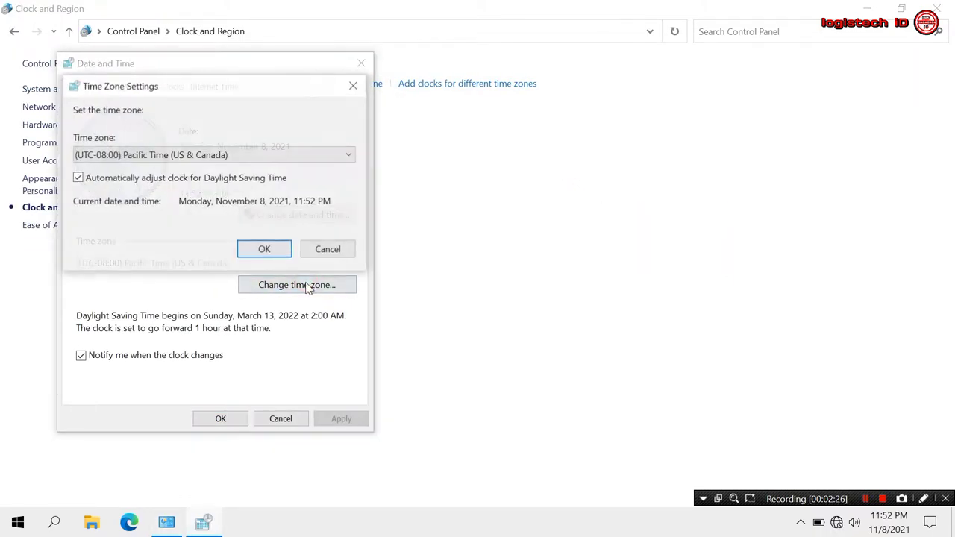
left_click(298, 158)
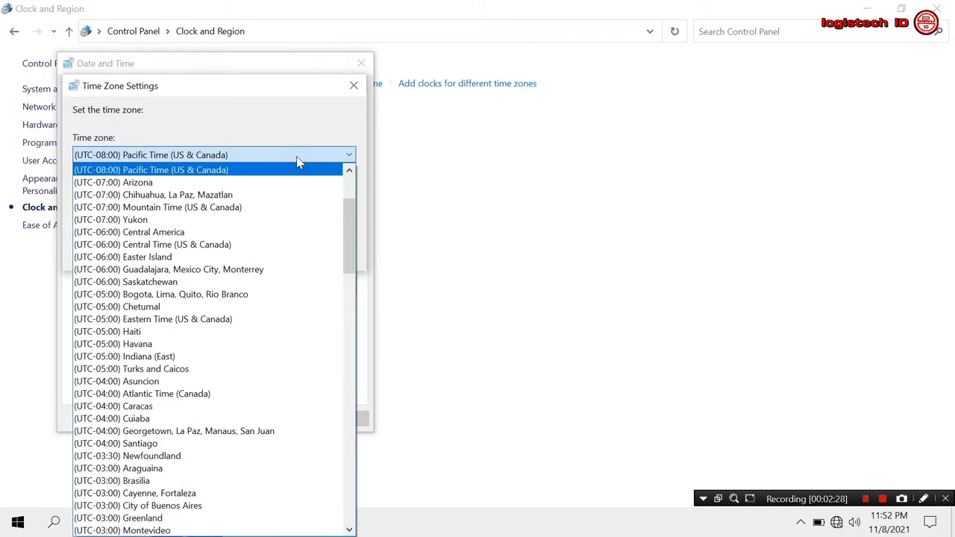
left_click_drag(350, 212, 353, 382)
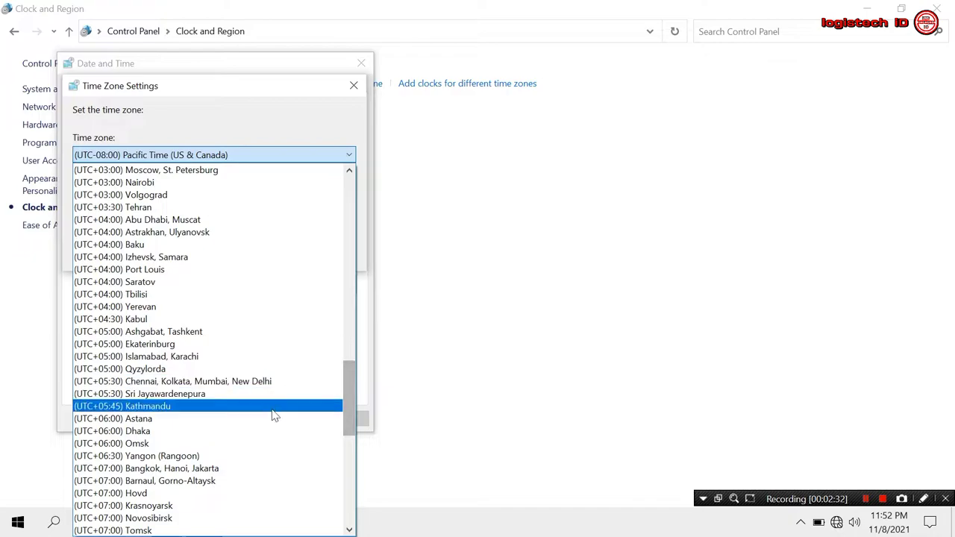
left_click(240, 468)
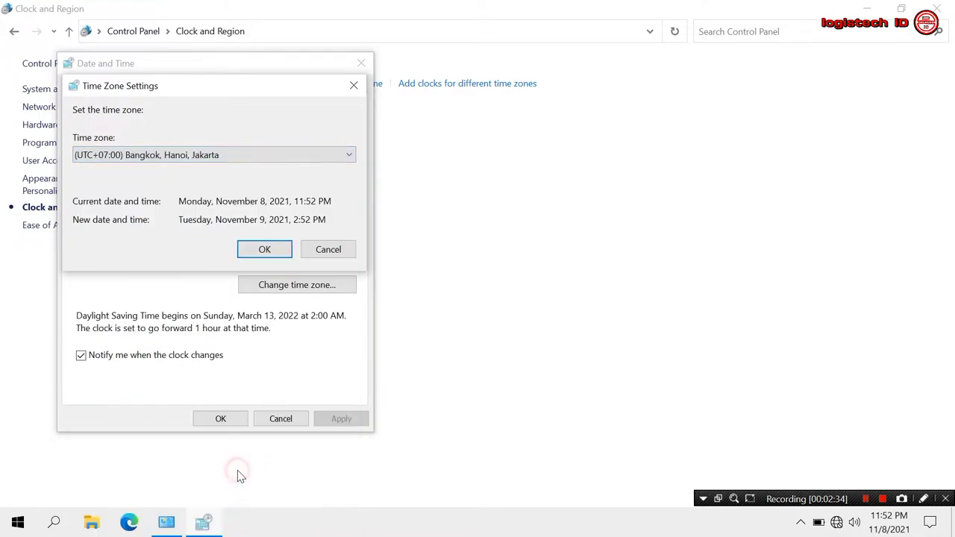
left_click(271, 254)
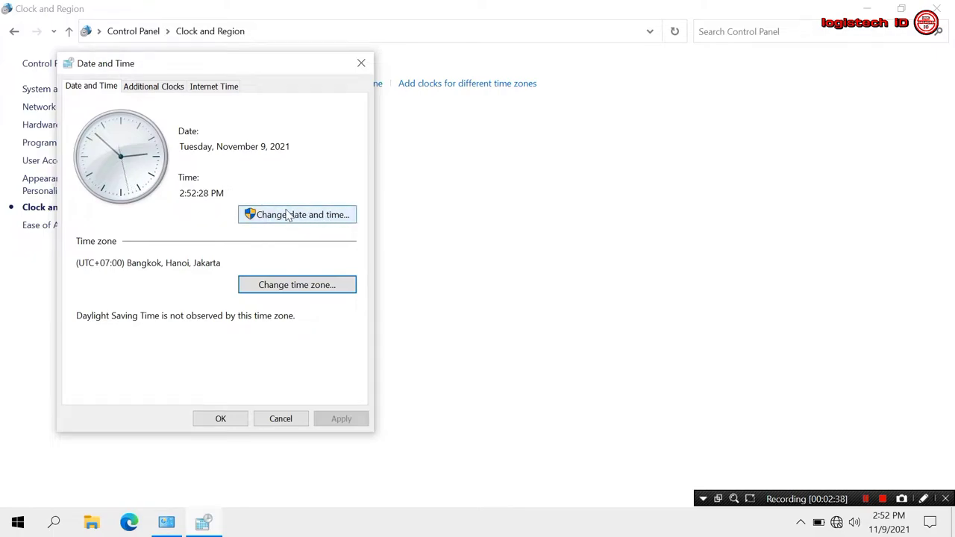
Step: In the calendar settings, set the short time format to HH:mm and the long time format to HH:mm:ss, and close Control Panel
left_click(322, 216)
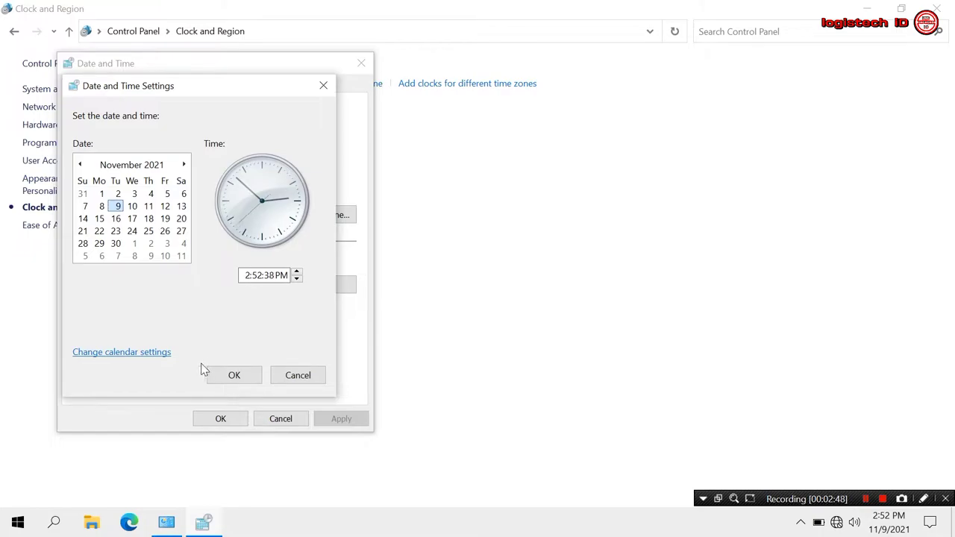
left_click(145, 353)
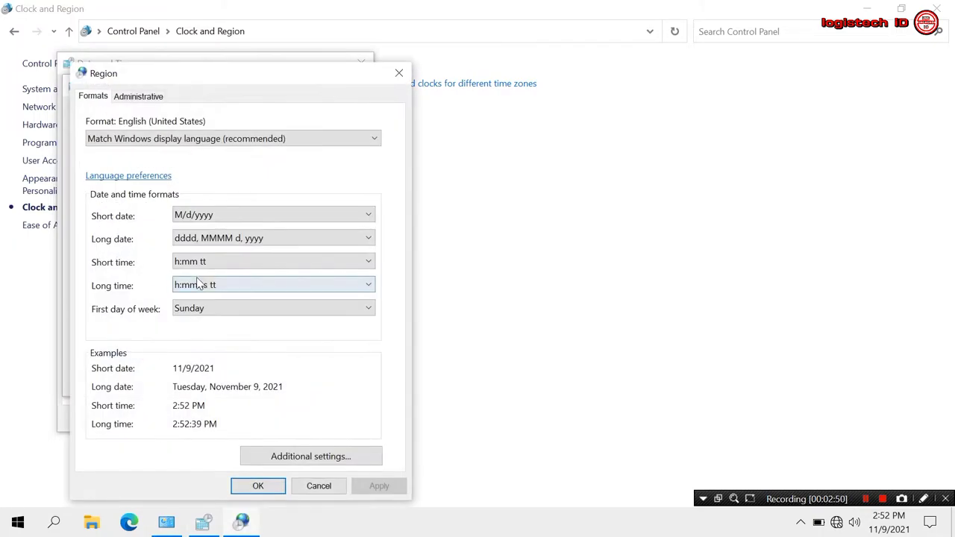
left_click(206, 264)
left_click(212, 314)
left_click(212, 289)
left_click(206, 337)
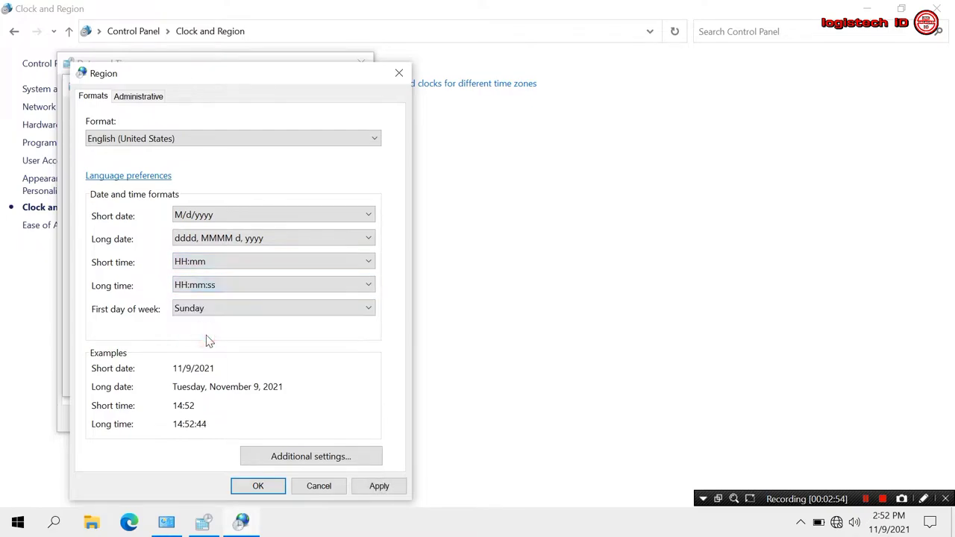
left_click(248, 491)
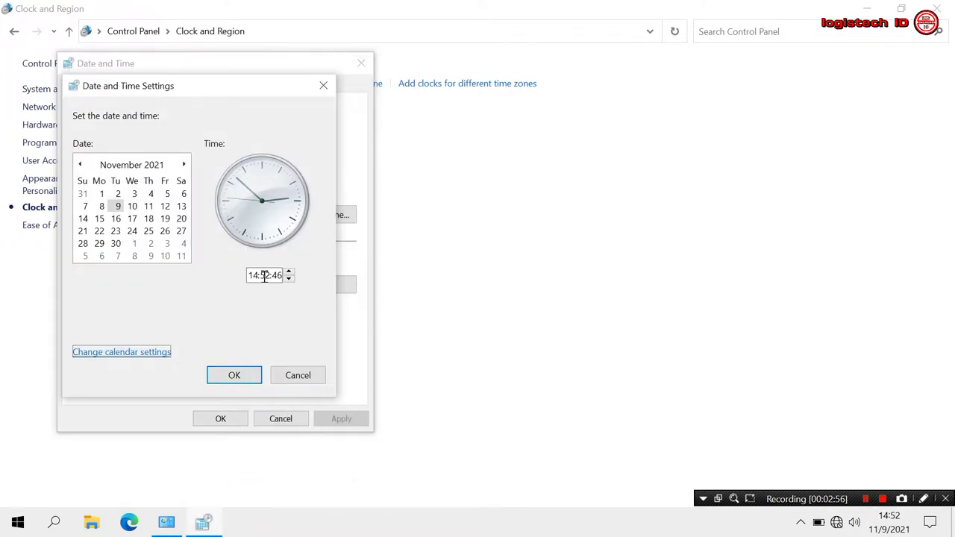
left_click(235, 377)
left_click(219, 418)
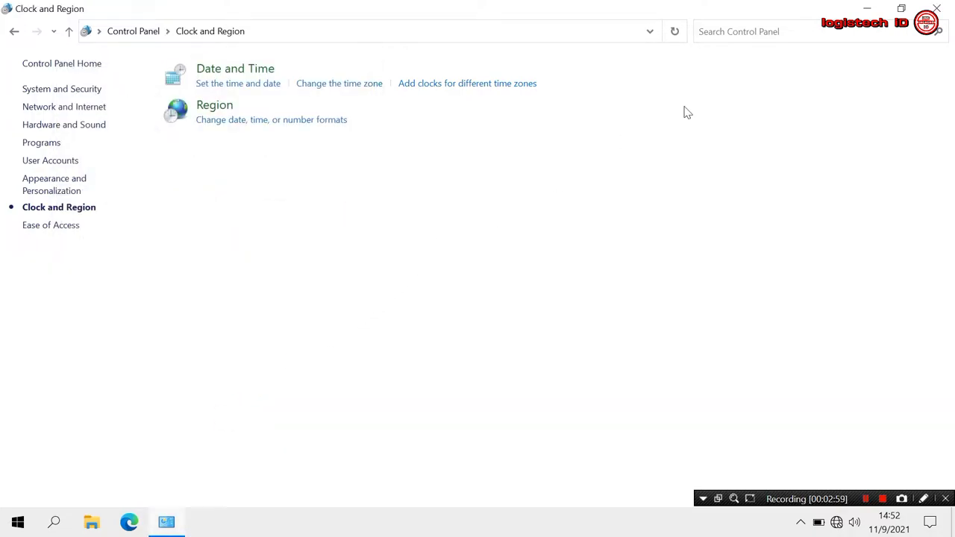
left_click(937, 8)
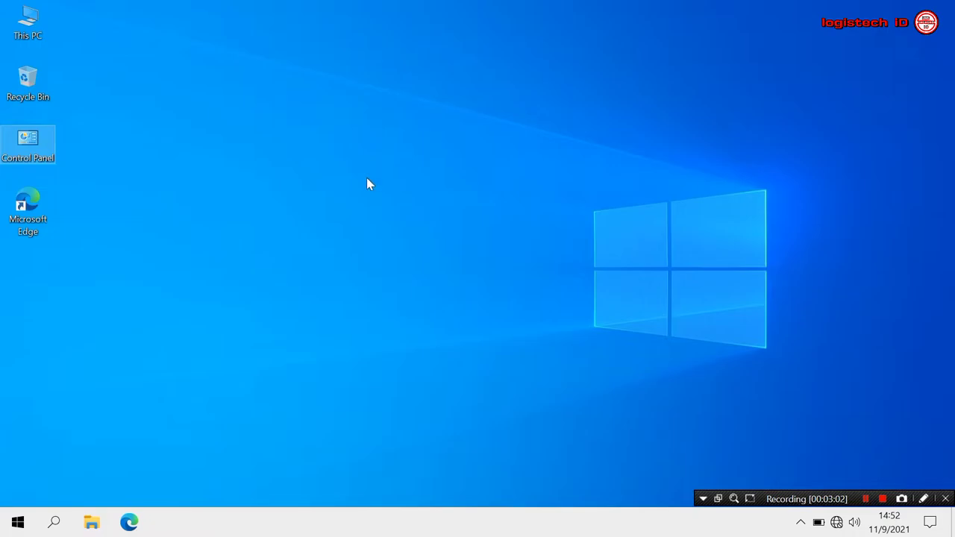
Step: In File Explorer's Folder Options, stop showing recently used files and frequently used folders in Quick access, and close File Explorer
left_click(100, 525)
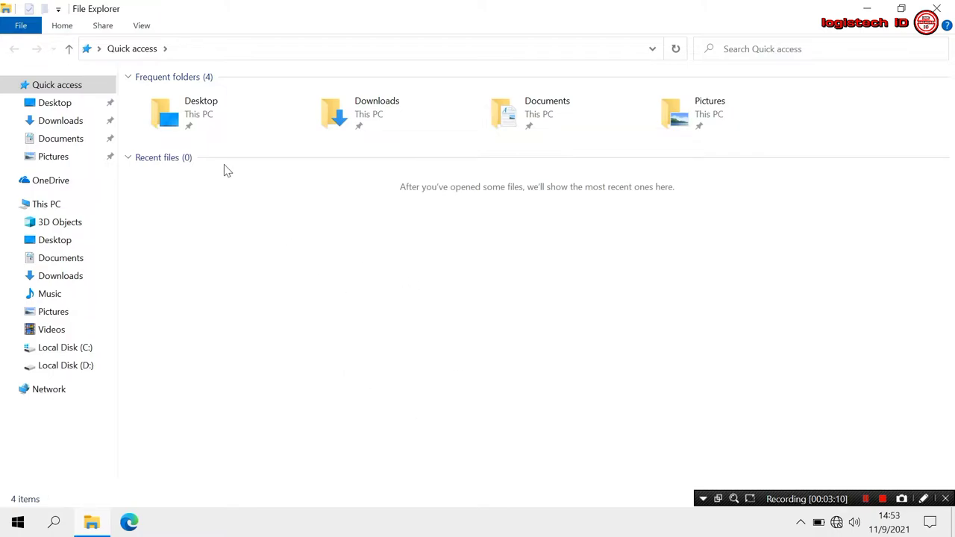
left_click(22, 26)
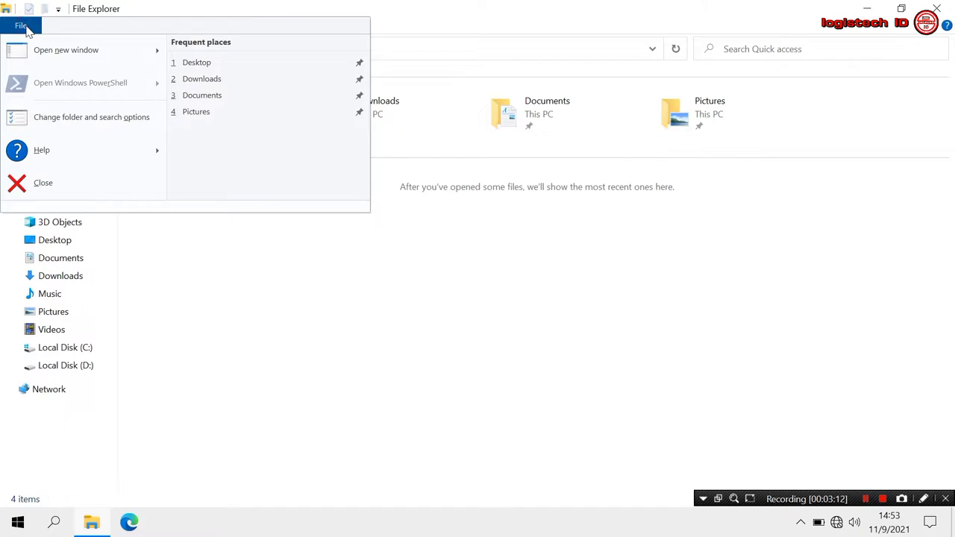
left_click(90, 122)
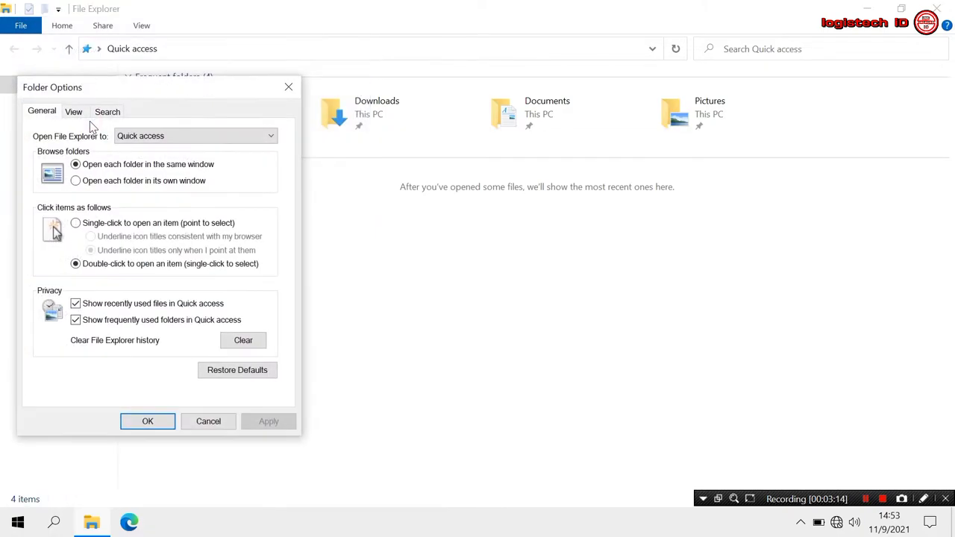
left_click(97, 304)
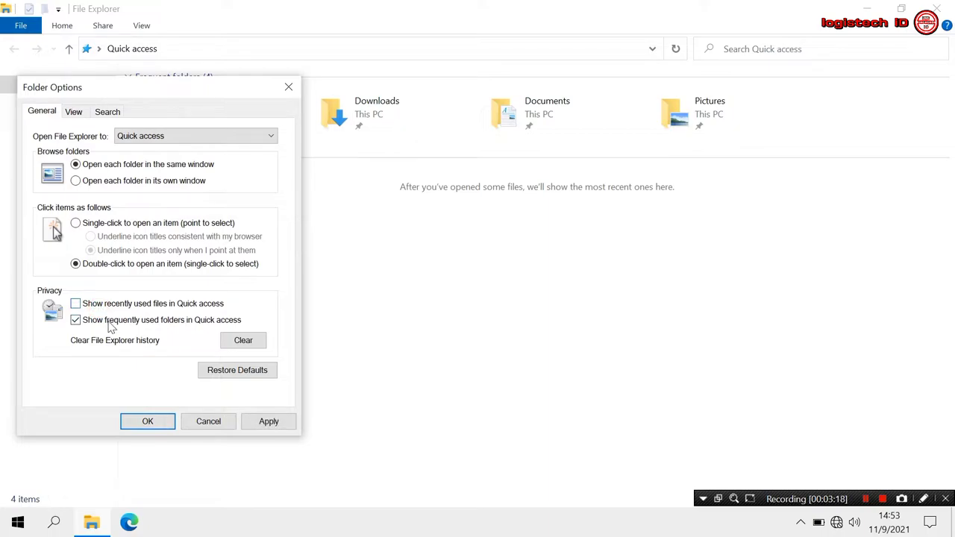
left_click(110, 326)
left_click(147, 421)
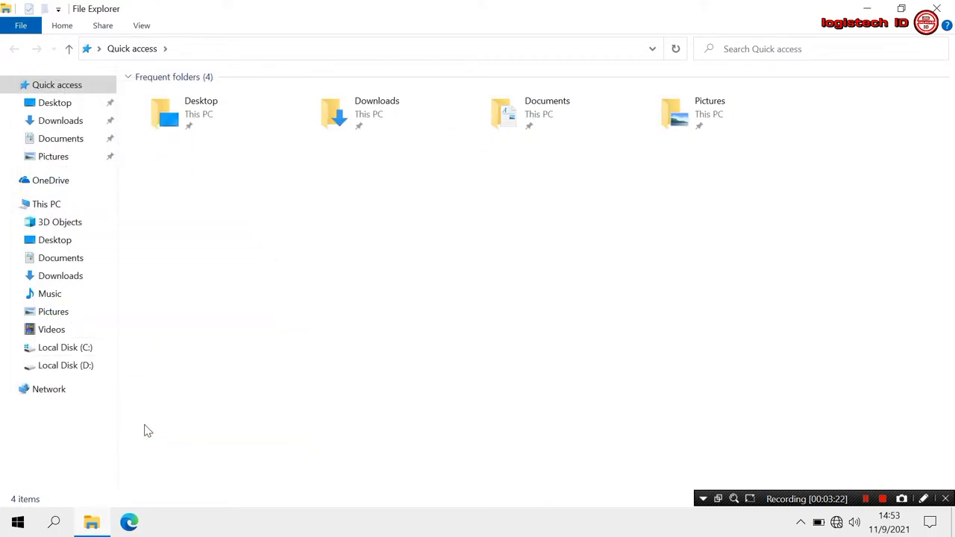
left_click(65, 206)
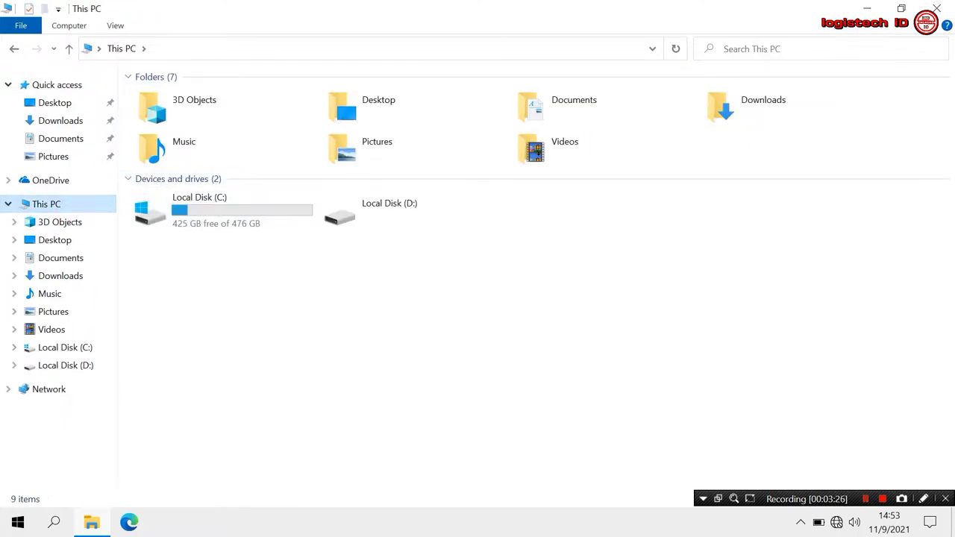
left_click(935, 9)
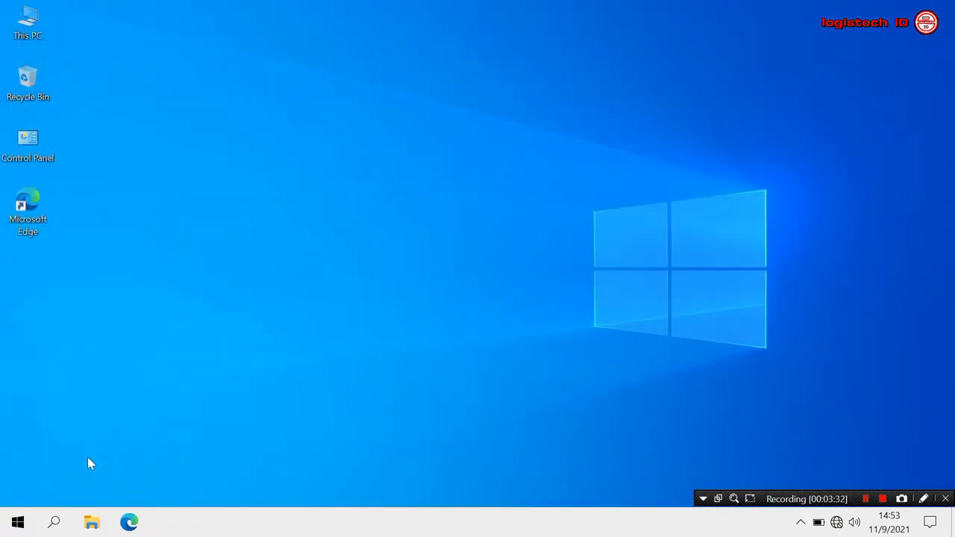
left_click(18, 523)
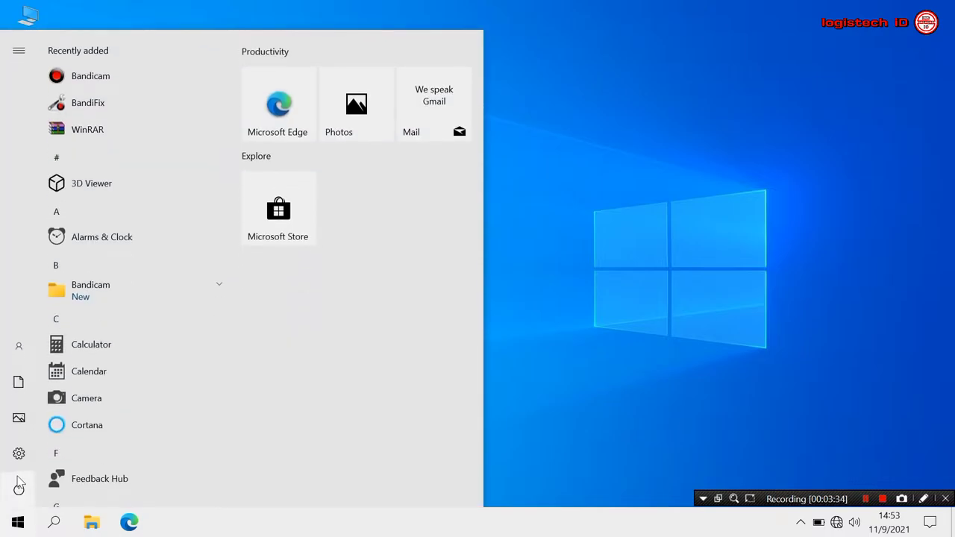
left_click(665, 245)
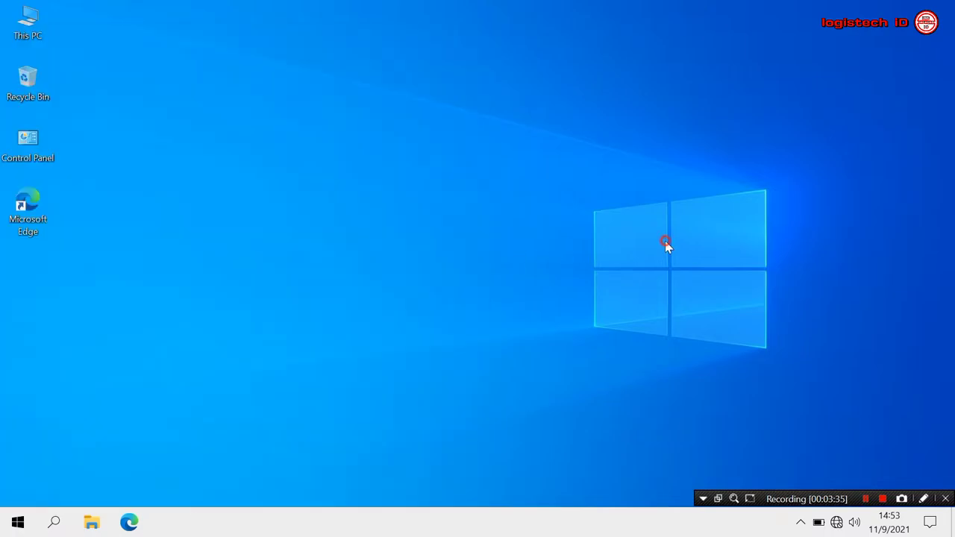
right_click(384, 228)
left_click(382, 265)
Step: Open the advanced system settings from the properties of This PC and move the System Properties window aside
left_click(30, 23)
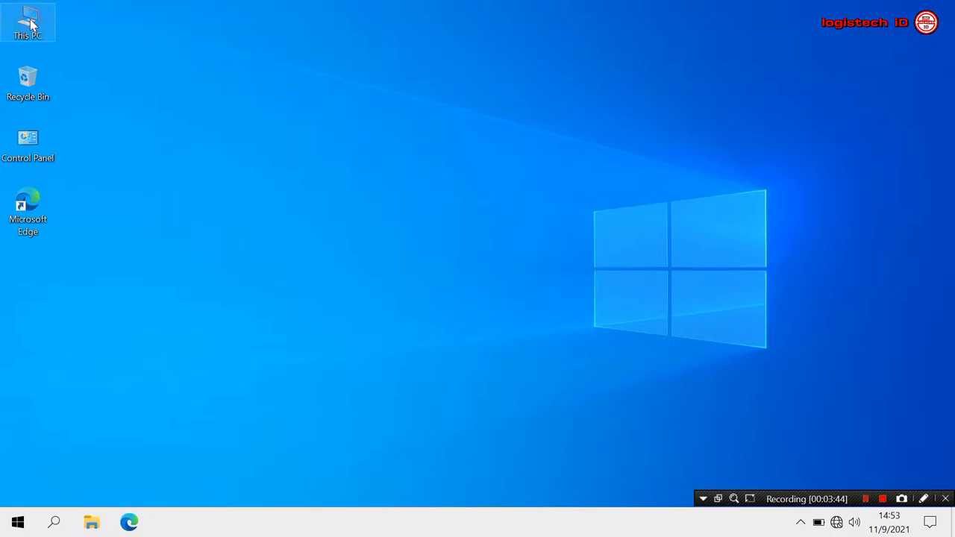
right_click(31, 24)
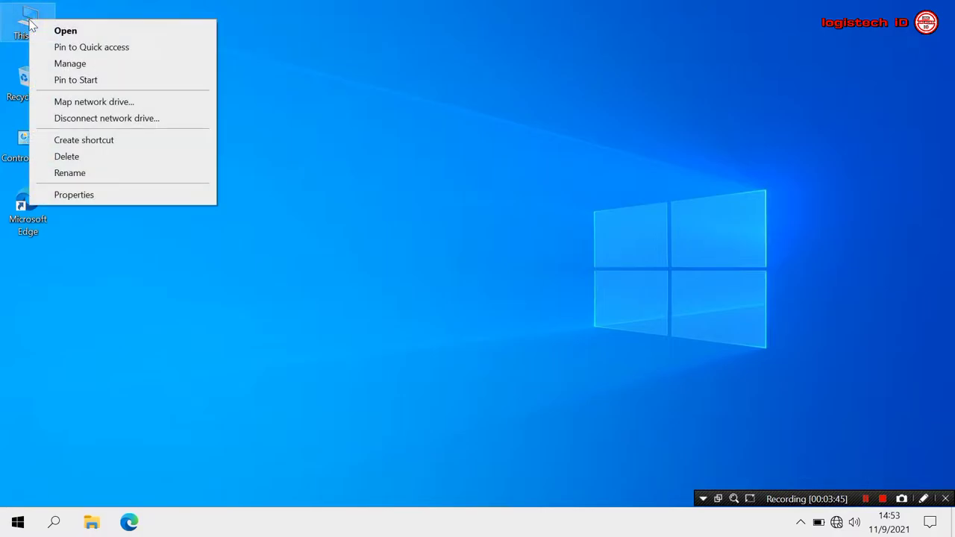
left_click(97, 195)
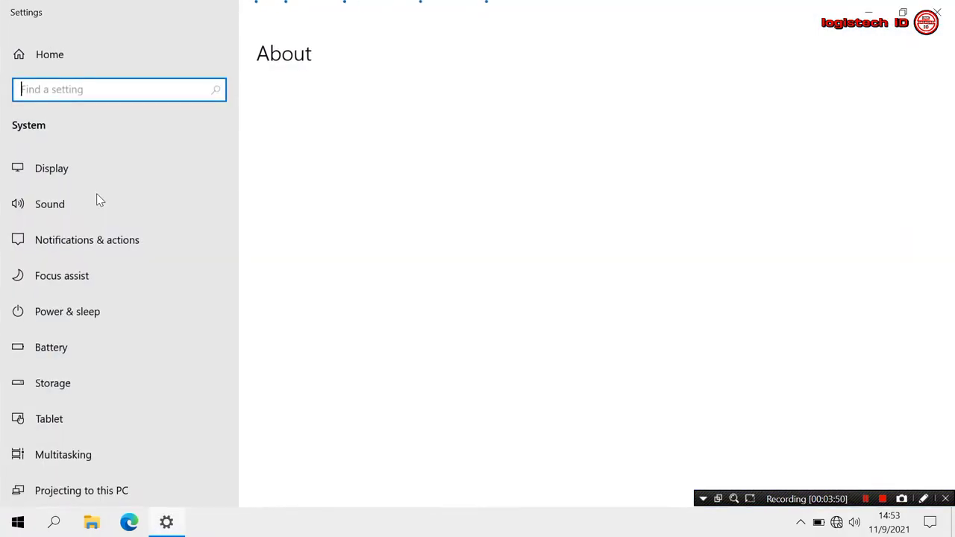
left_click_drag(412, 266, 499, 276)
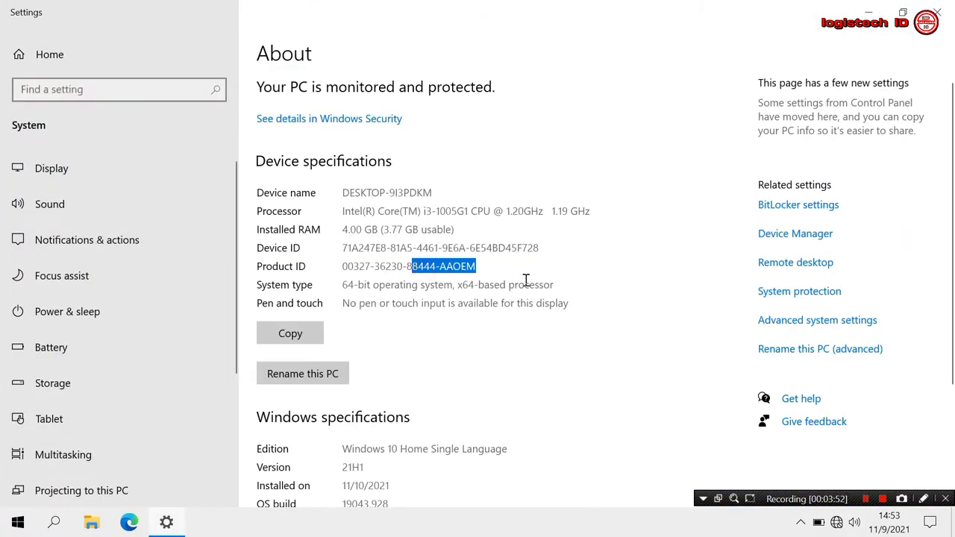
left_click(650, 305)
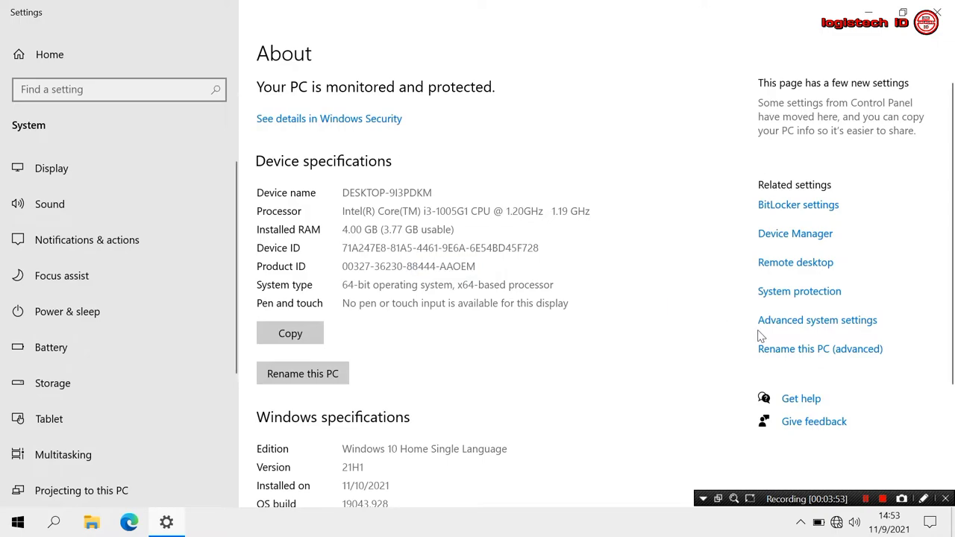
left_click(812, 322)
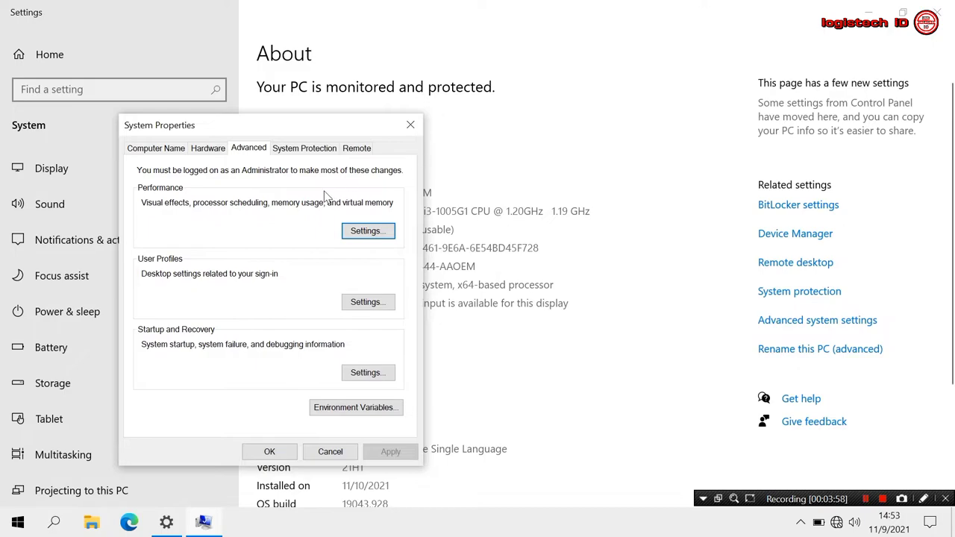
left_click_drag(296, 129, 732, 125)
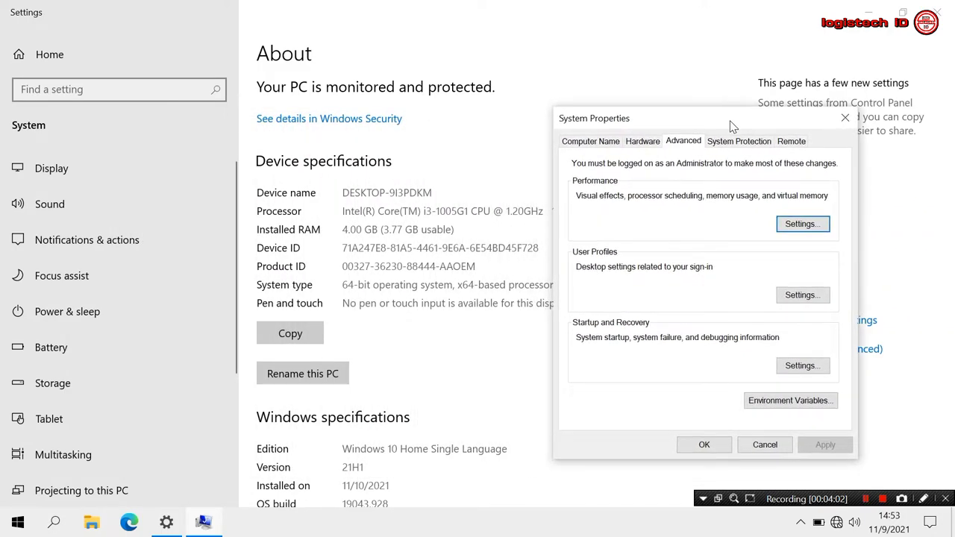
Step: In the performance options, adjust visual effects for best performance, re-enable only Smooth edges of screen fonts, and confirm
left_click(805, 224)
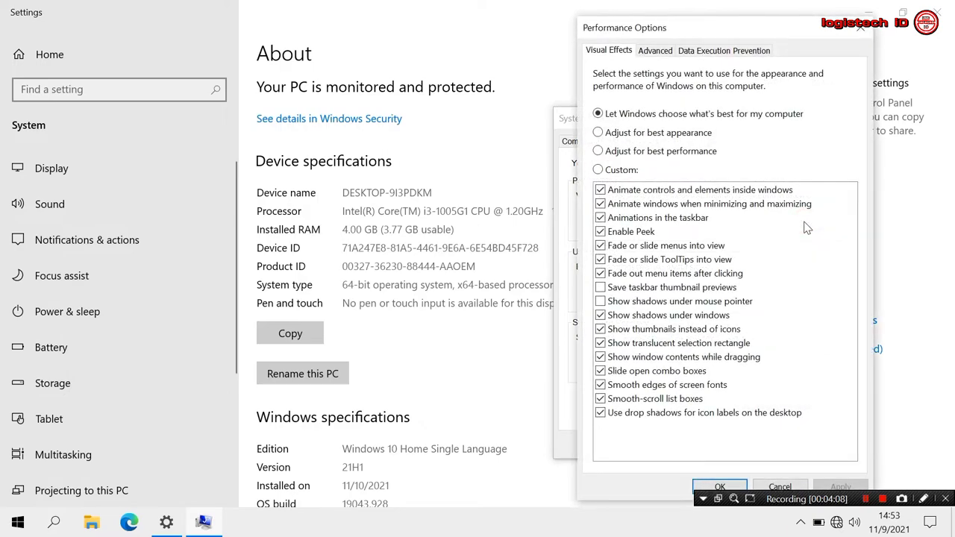
left_click(653, 153)
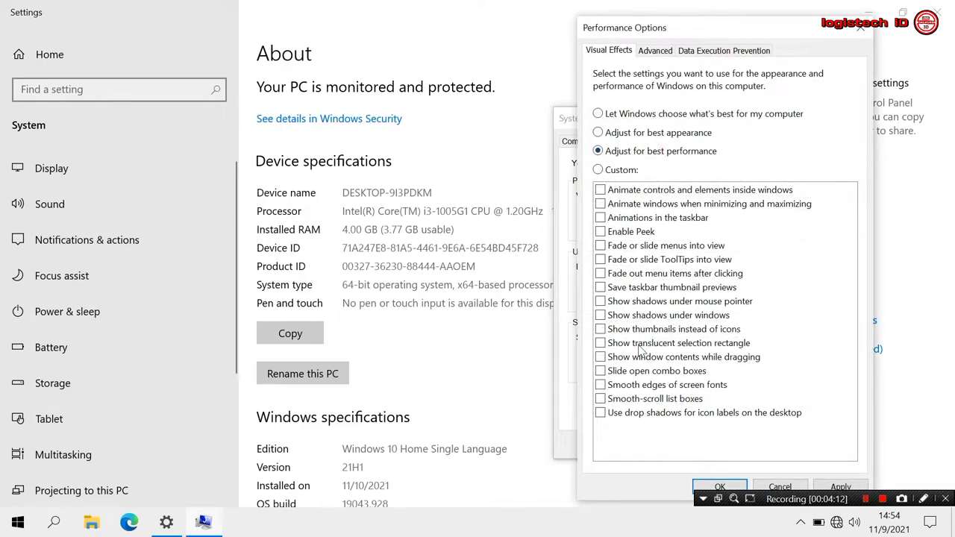
left_click(605, 387)
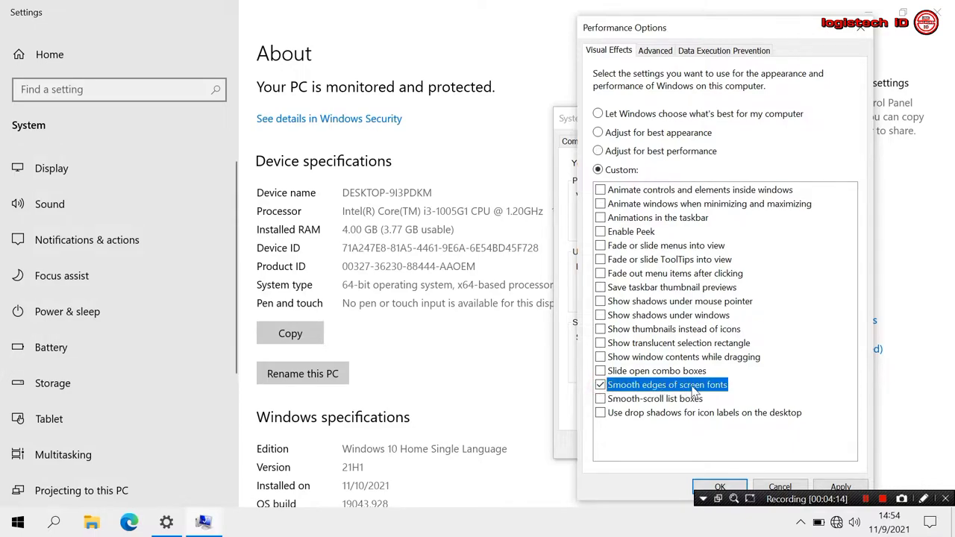
left_click(721, 487)
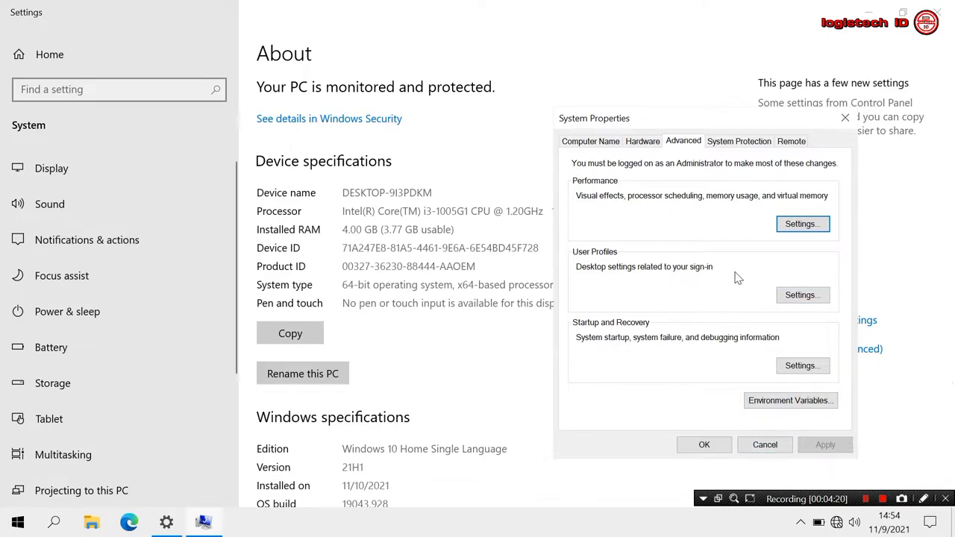
Step: Open the virtual memory settings from the performance options and turn off automatic paging file management for all drives
left_click(800, 225)
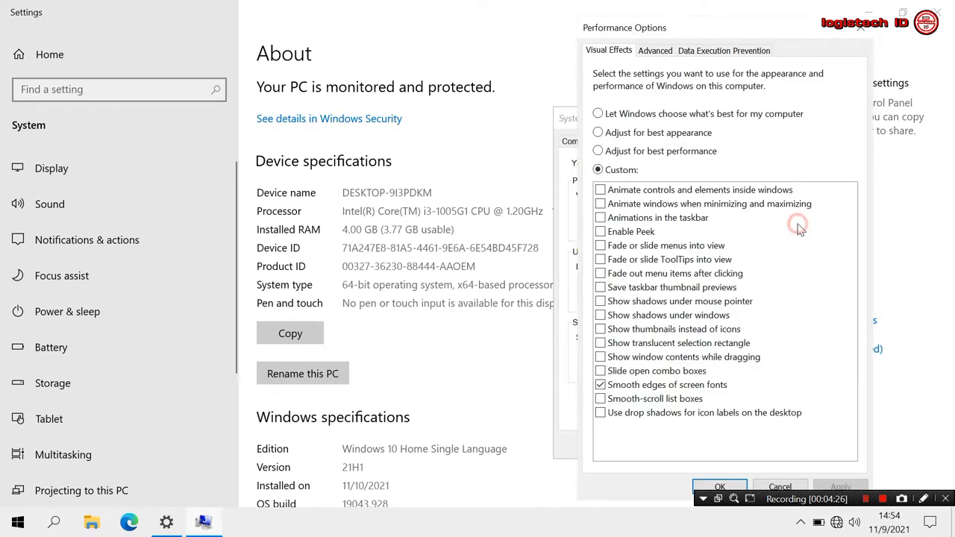
left_click(655, 51)
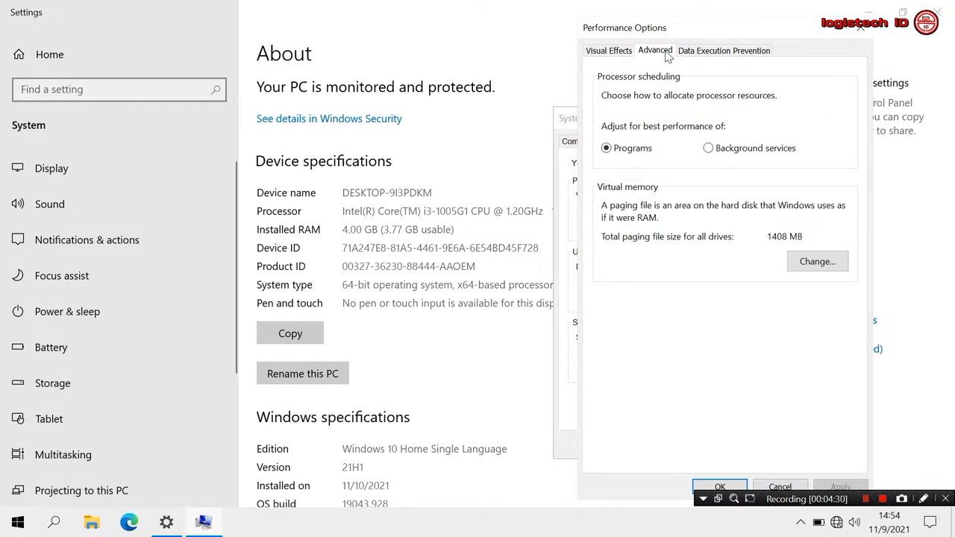
left_click(818, 262)
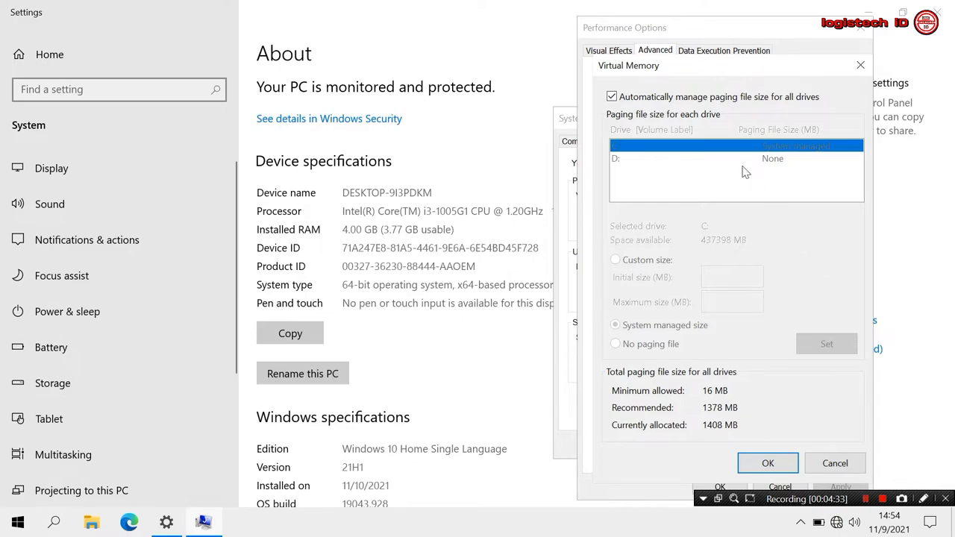
left_click(637, 97)
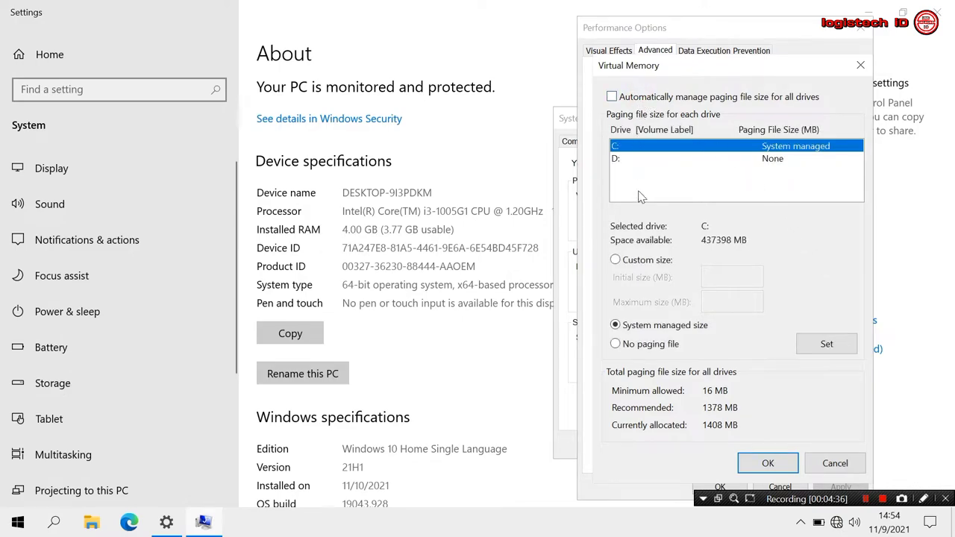
Step: Set a custom paging file for drive C: with initial size 4000 MB and maximum size 8000 MB, and confirm the open performance dialogs
left_click(657, 262)
left_click(711, 276)
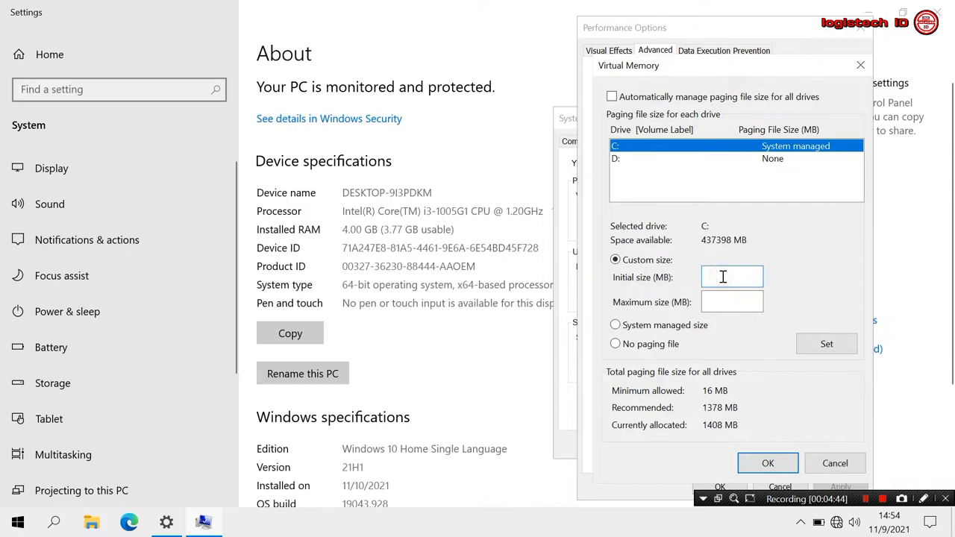
type("4000")
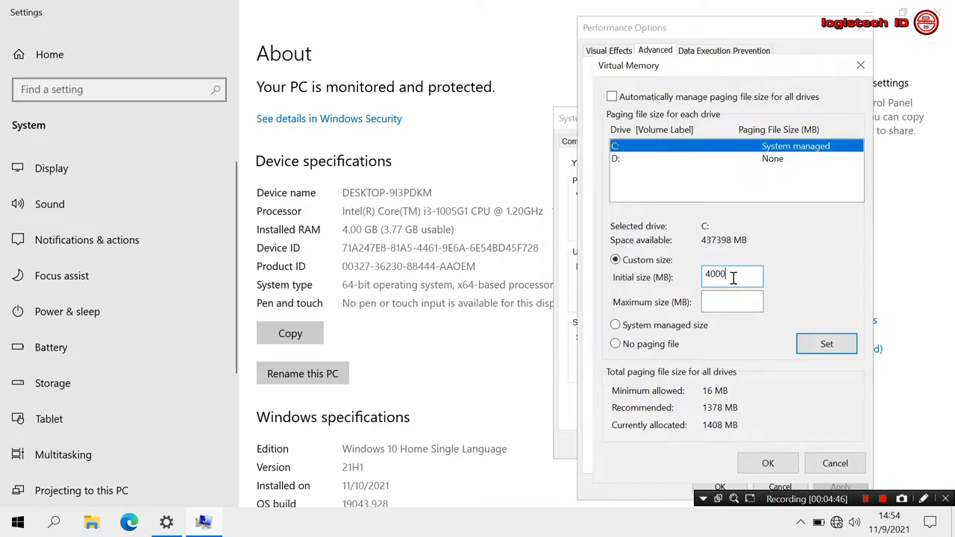
left_click(713, 297)
type("8000")
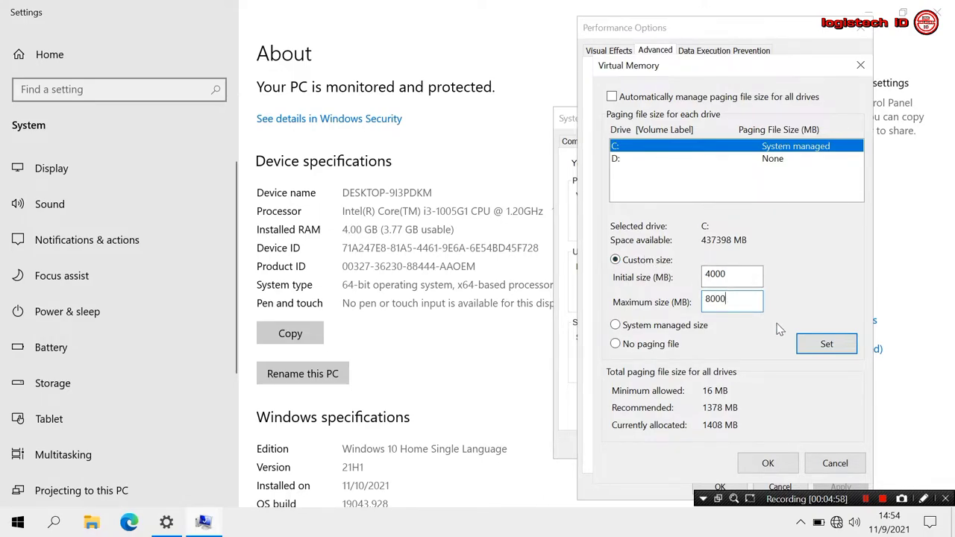
left_click(832, 348)
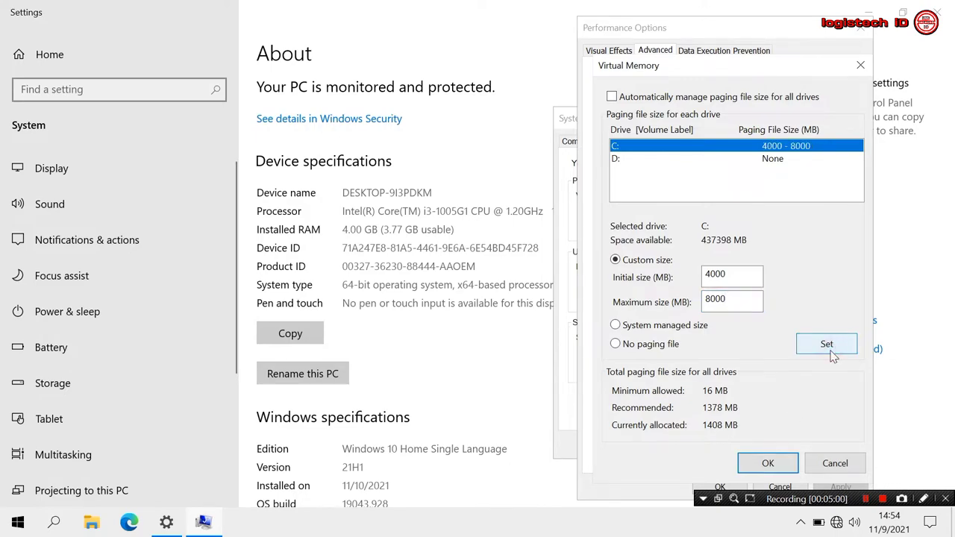
left_click(766, 463)
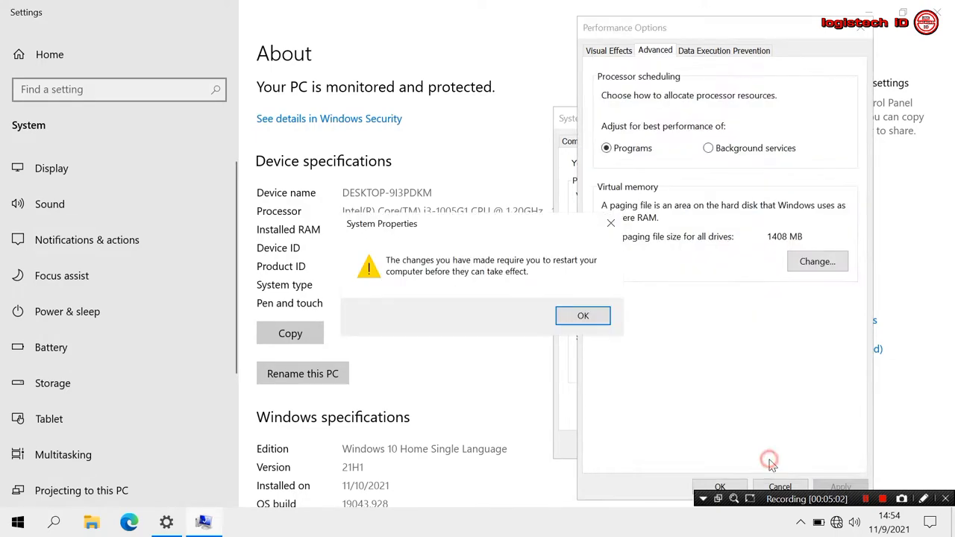
left_click(595, 316)
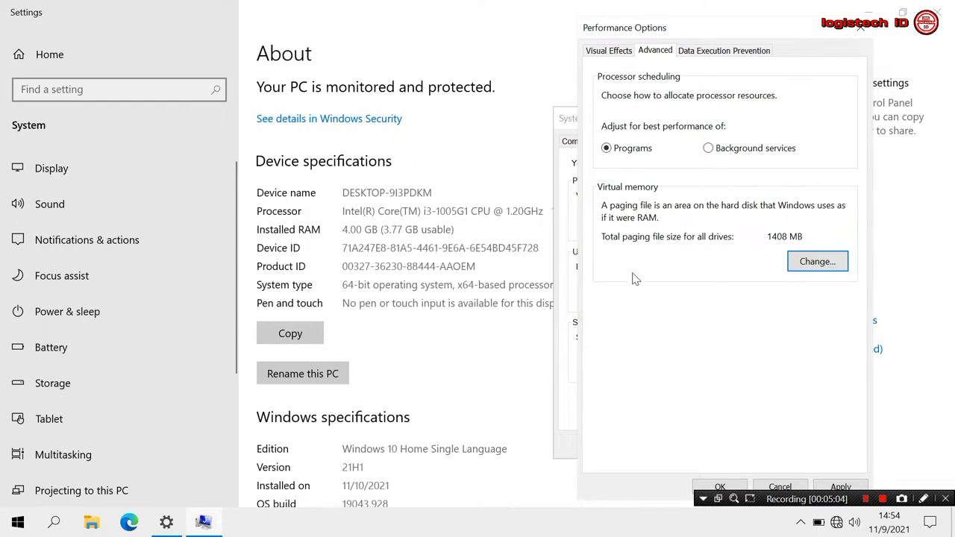
left_click(721, 486)
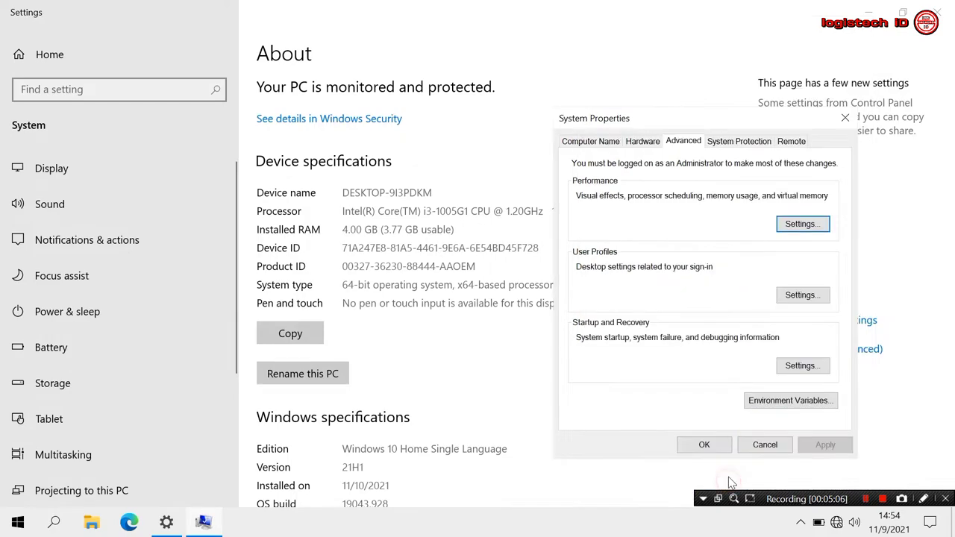
Step: Turn on system protection for Local Disk (C:) with a maximum disk space usage of 5% (23.82 GB)
left_click(728, 145)
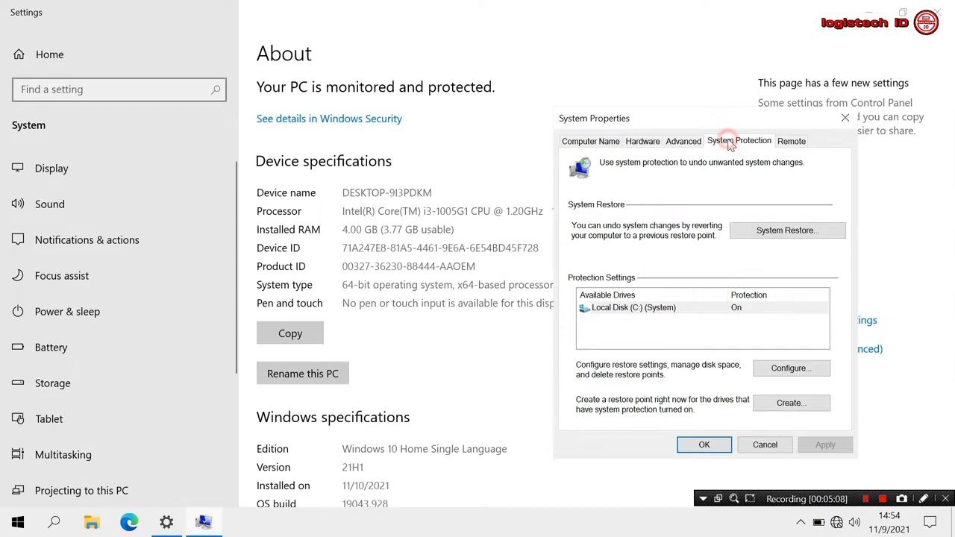
left_click(749, 312)
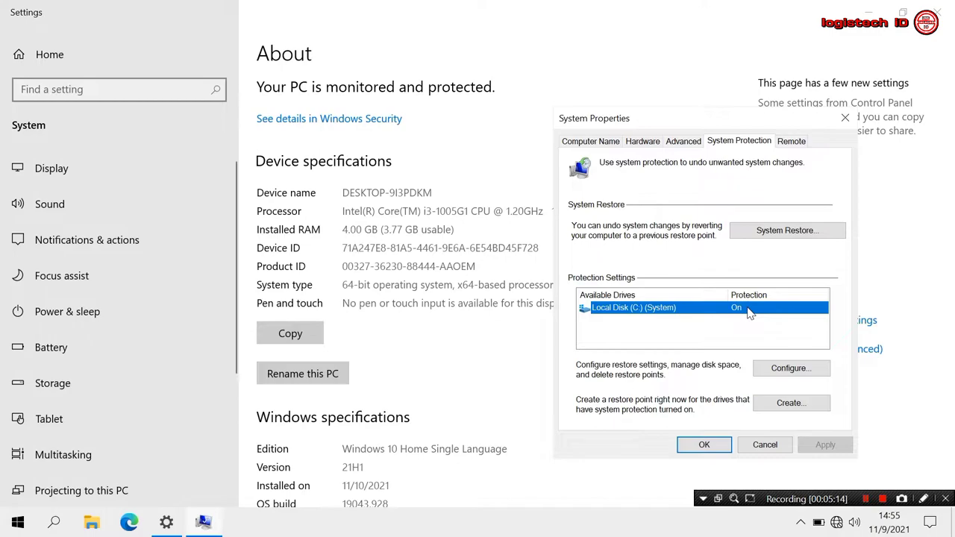
left_click(668, 325)
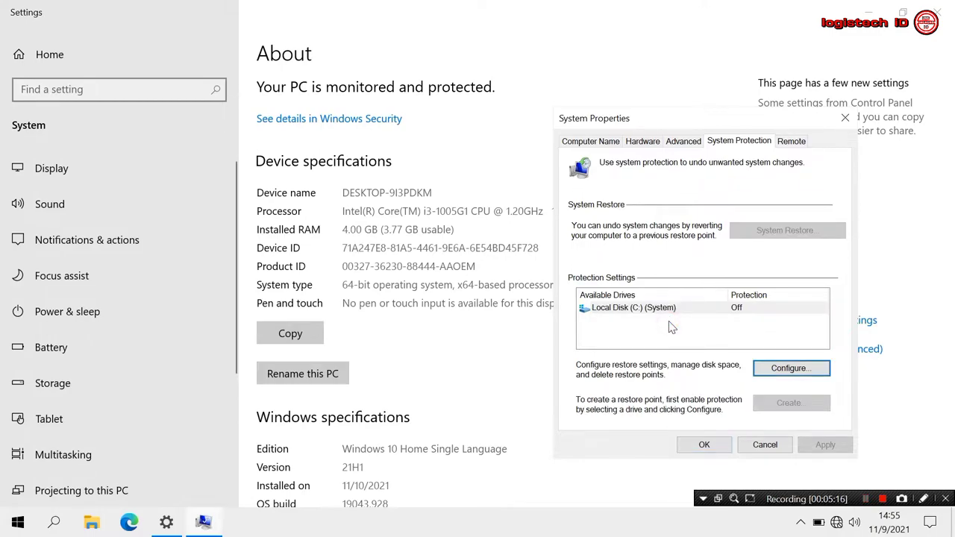
left_click(706, 314)
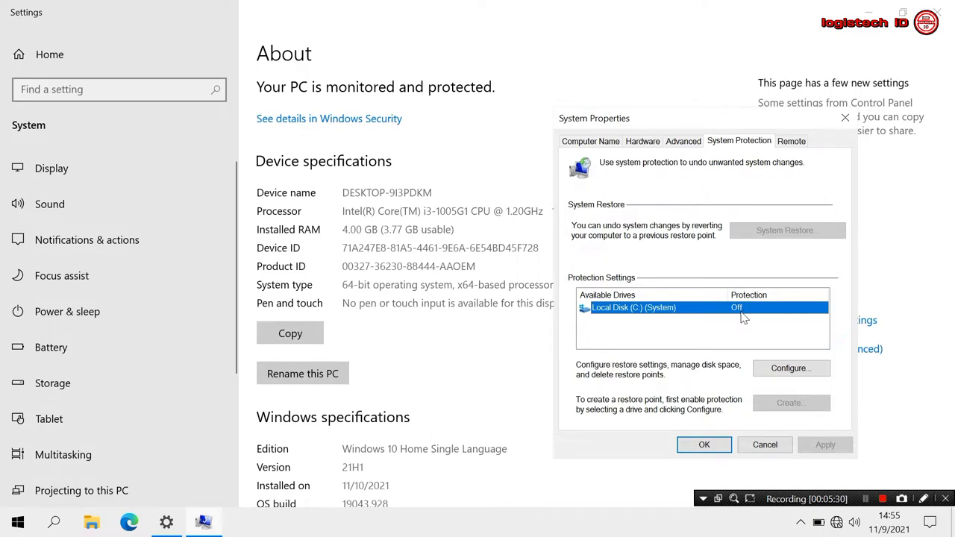
left_click(774, 375)
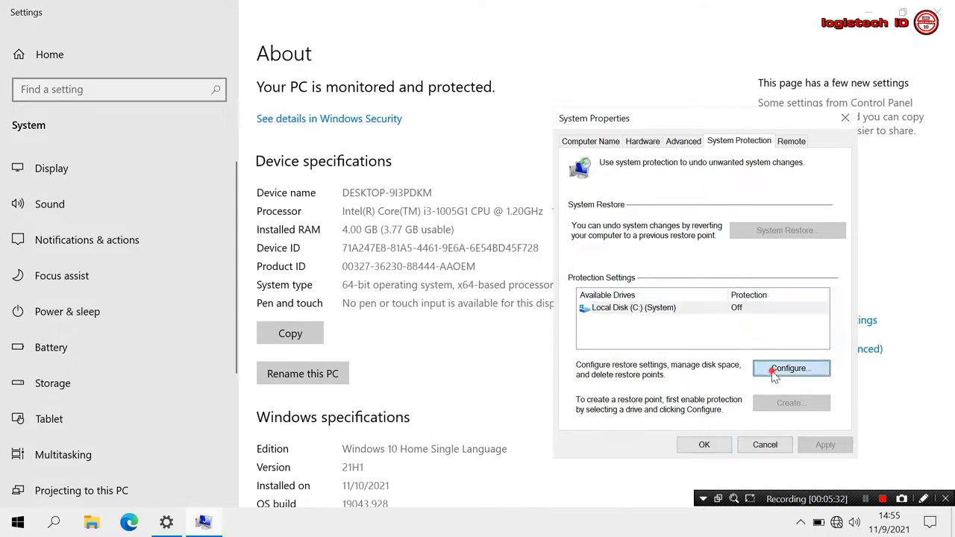
left_click(646, 226)
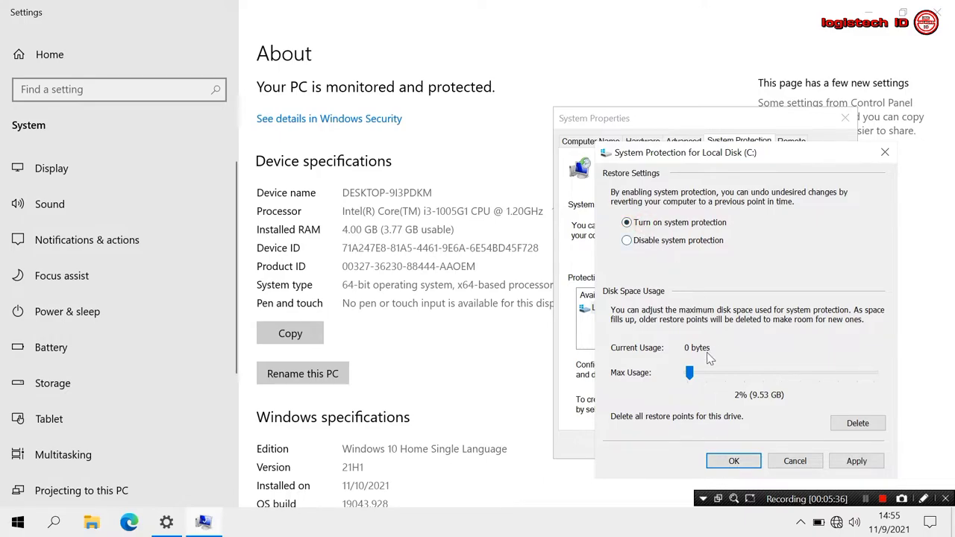
left_click_drag(690, 373, 699, 377)
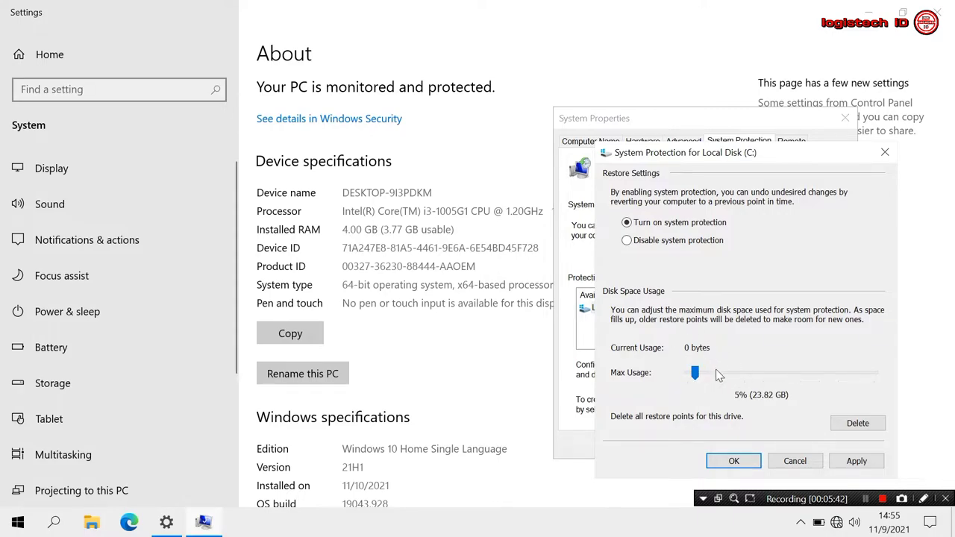
left_click(734, 462)
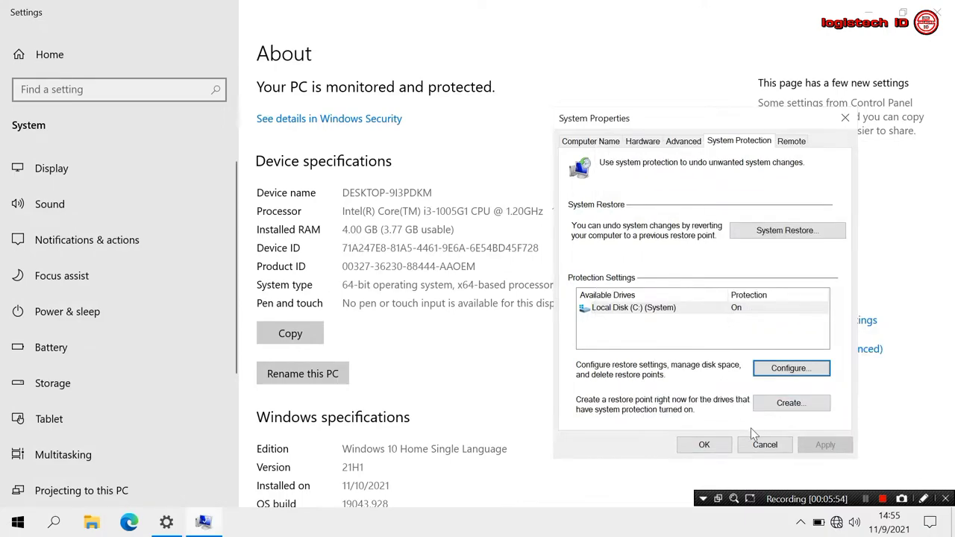
Step: Create a restore point described as "backup system" and dismiss its completion message
left_click(789, 404)
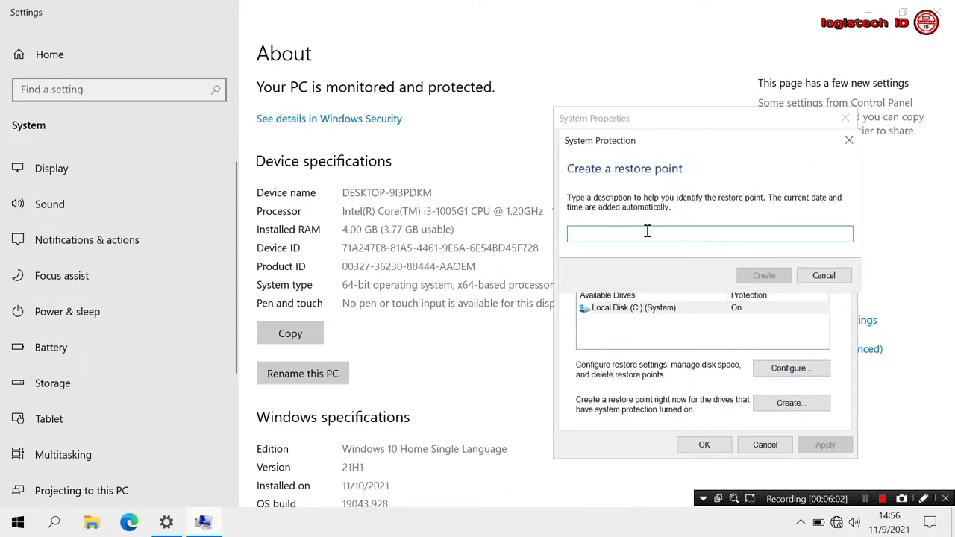
type("backup system")
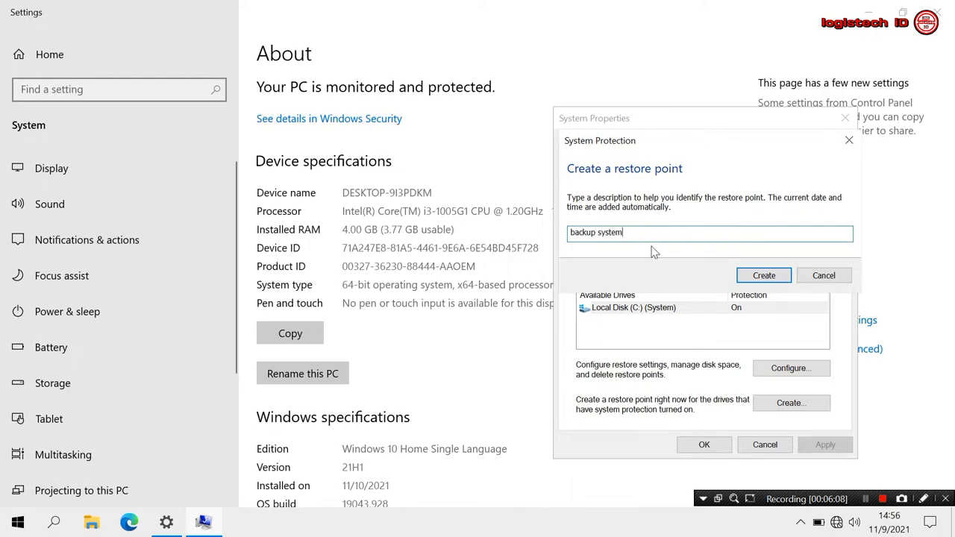
left_click(754, 275)
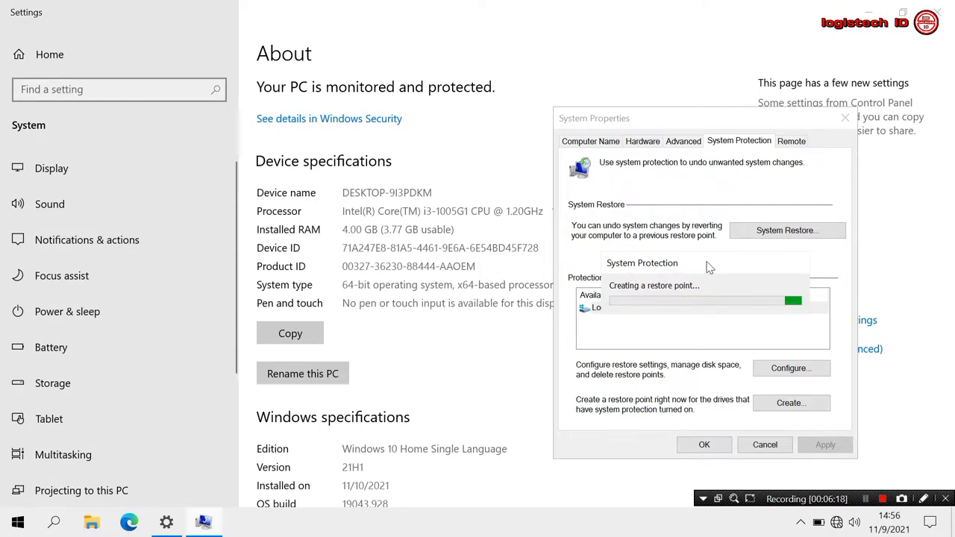
left_click(800, 294)
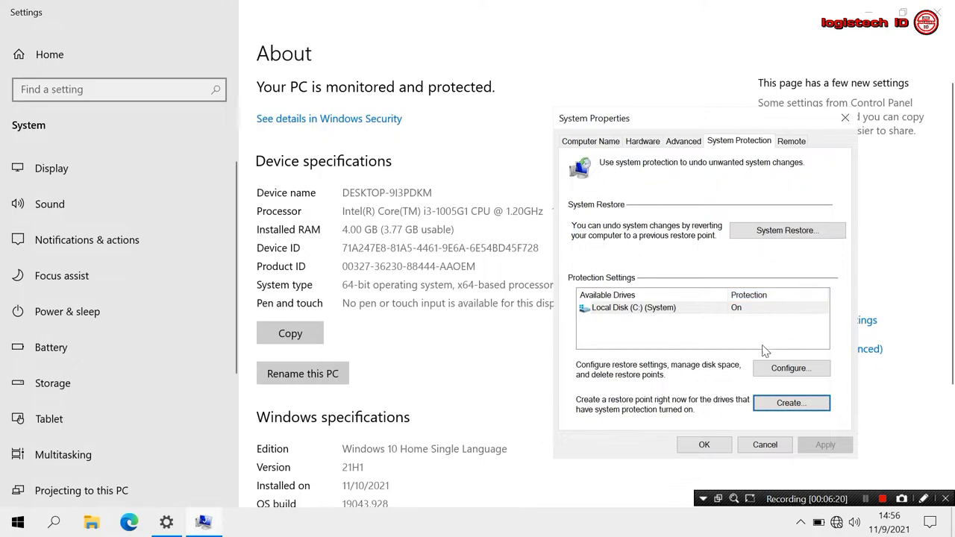
Step: Confirm System Properties, postpone the restart, and close Settings to return to the desktop
left_click(715, 444)
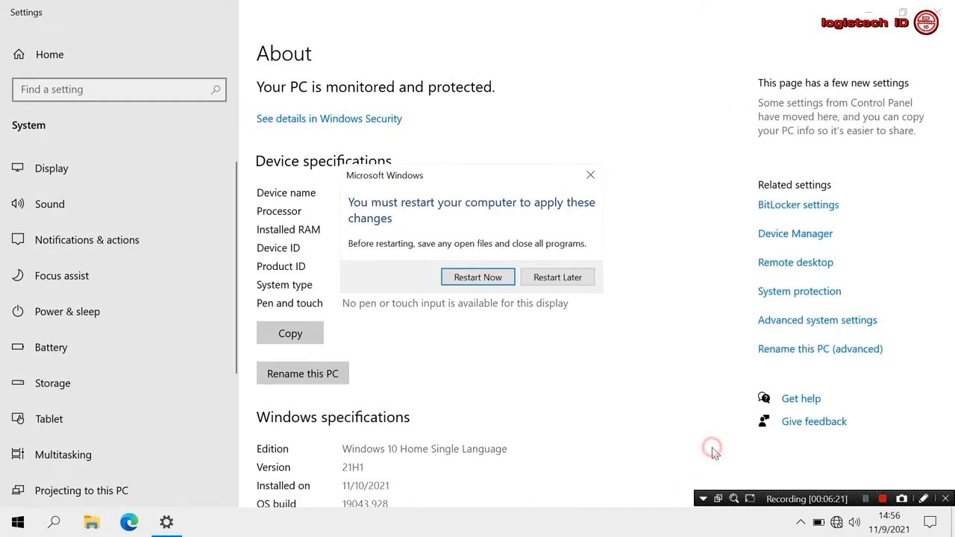
left_click(574, 278)
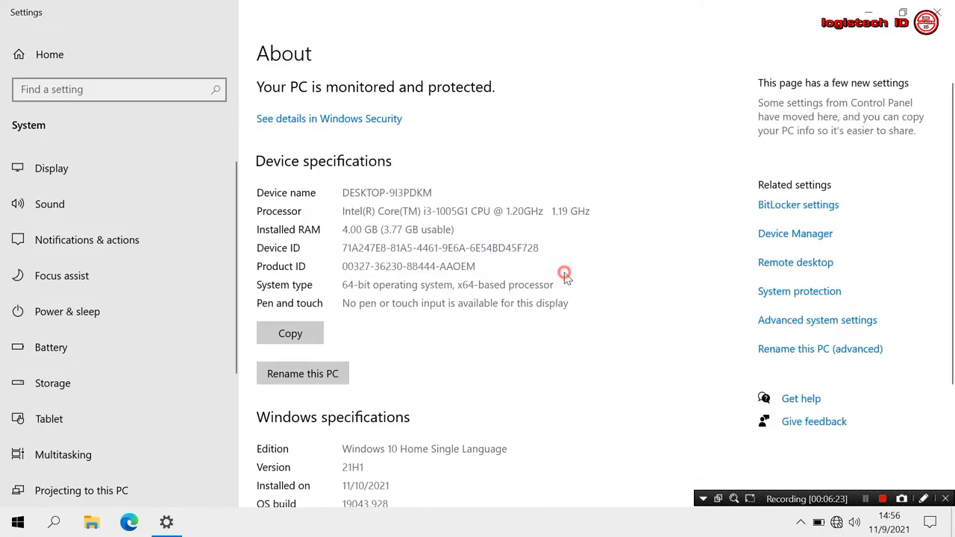
left_click(939, 17)
left_click(395, 208)
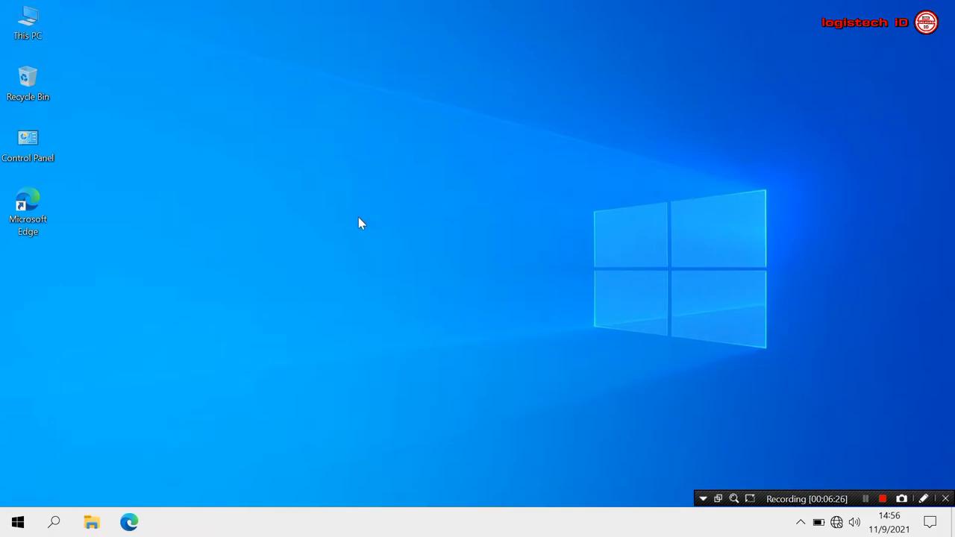
Step: Open the INSTALLERSAGGA folder inside Documents in File Explorer
left_click(91, 522)
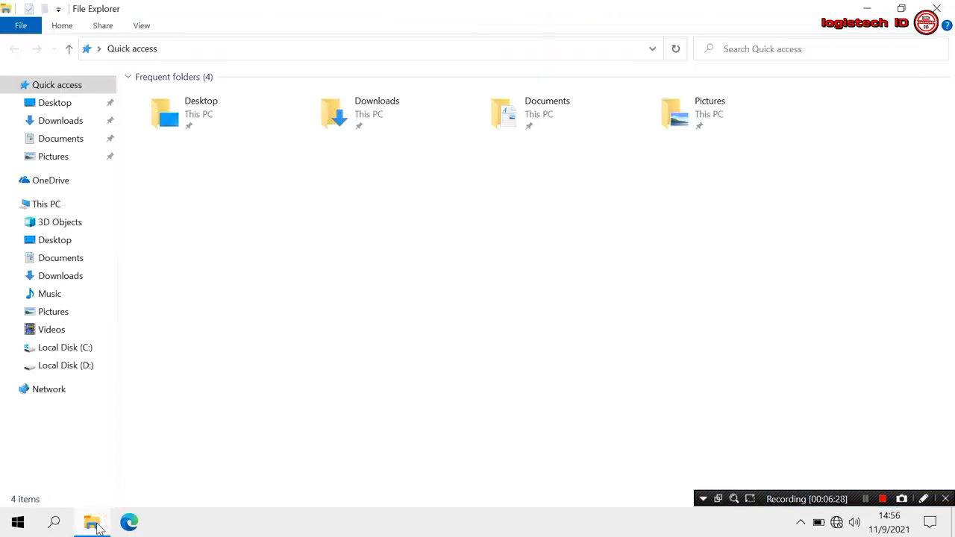
left_click(106, 259)
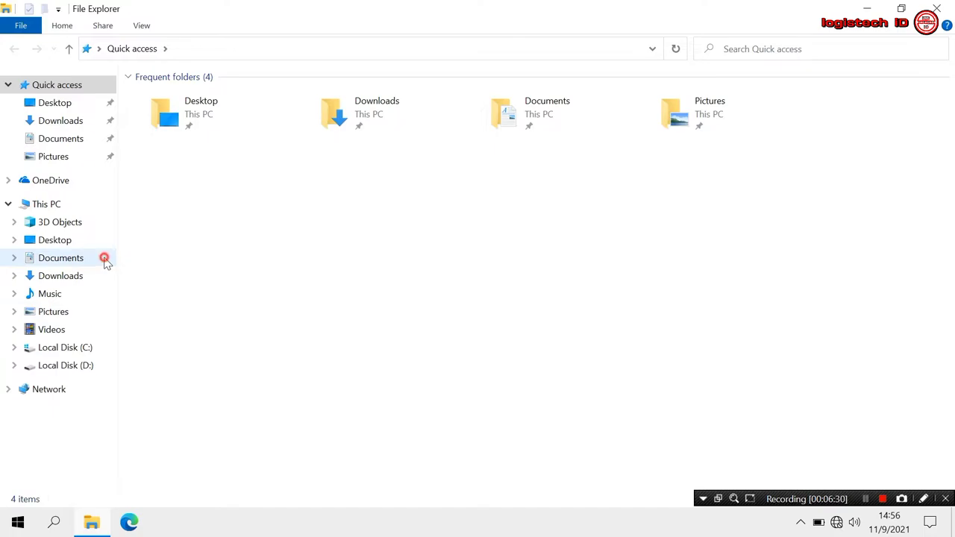
left_click(199, 97)
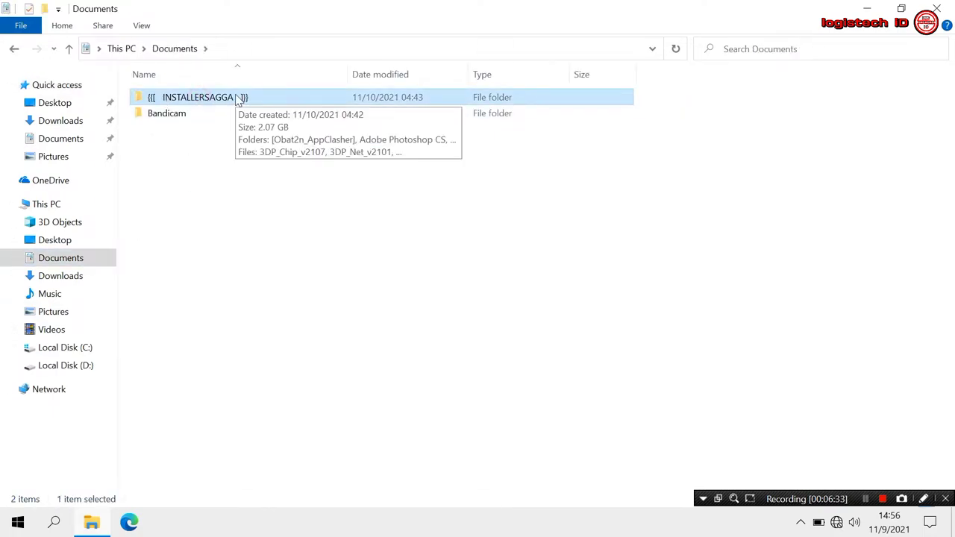
double_click(238, 98)
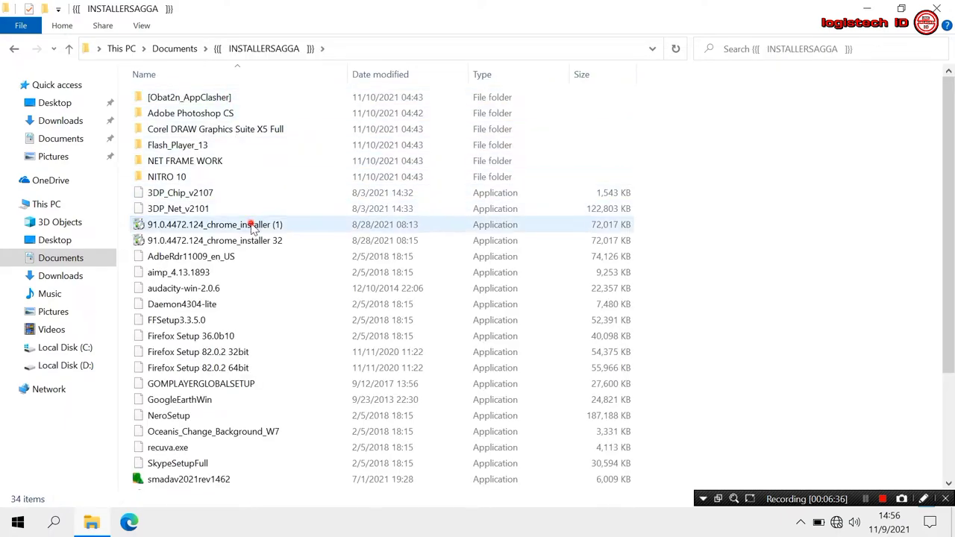
Step: Install Google Chrome from 91.0.4472.124_chrome_installer (1), close its welcome window, and return to the desktop
left_click(251, 226)
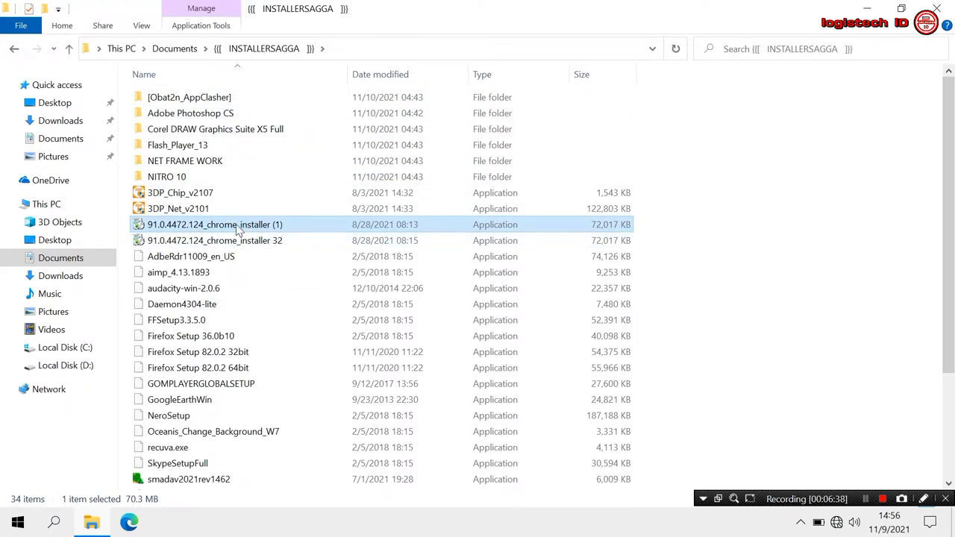
double_click(237, 227)
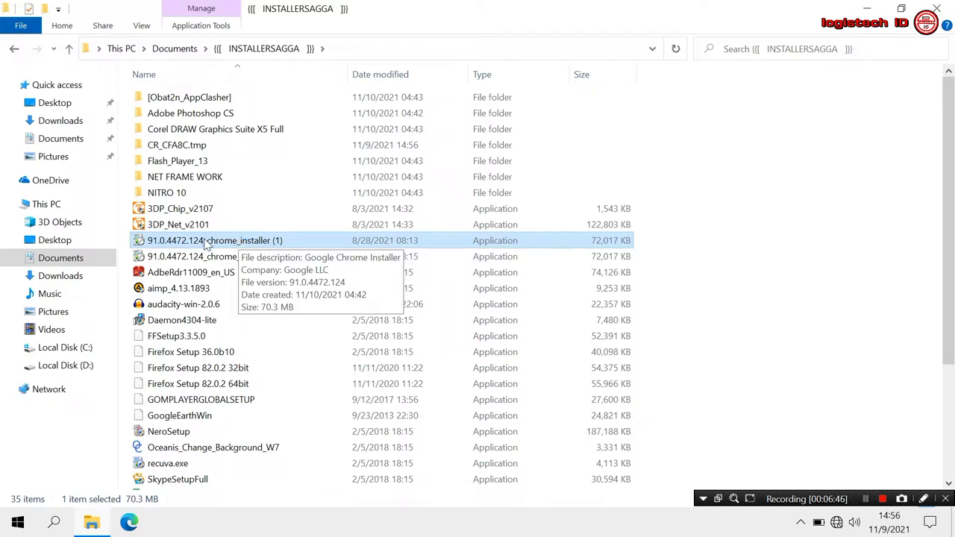
left_click(177, 273)
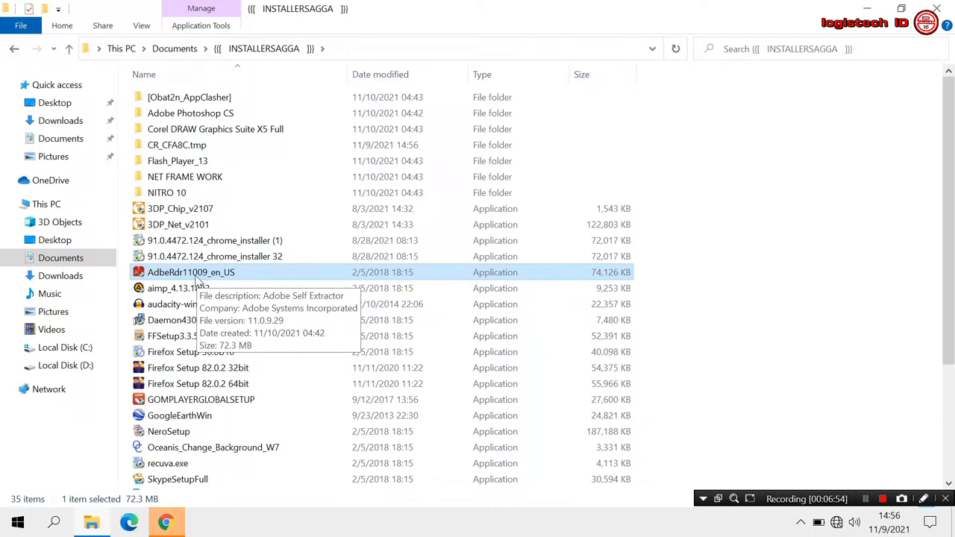
left_click(165, 524)
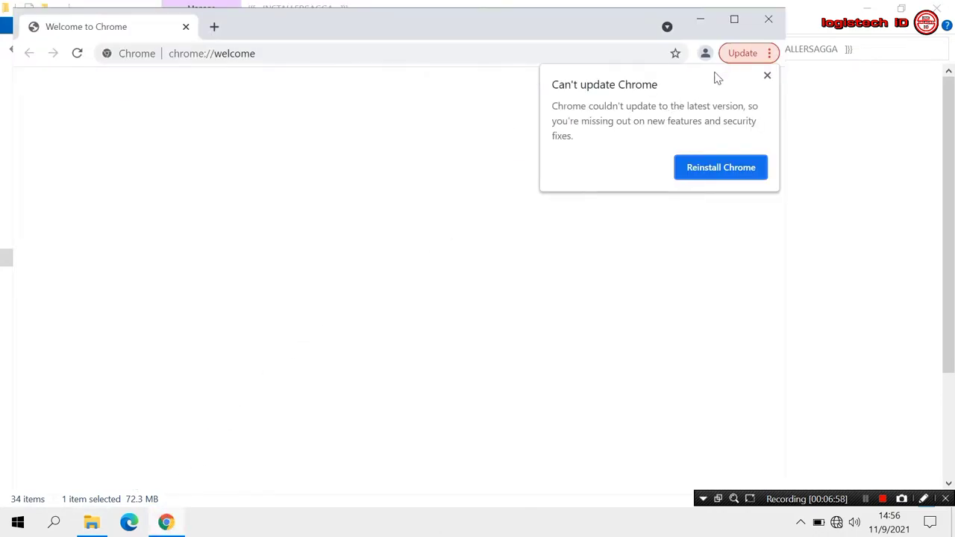
left_click(770, 21)
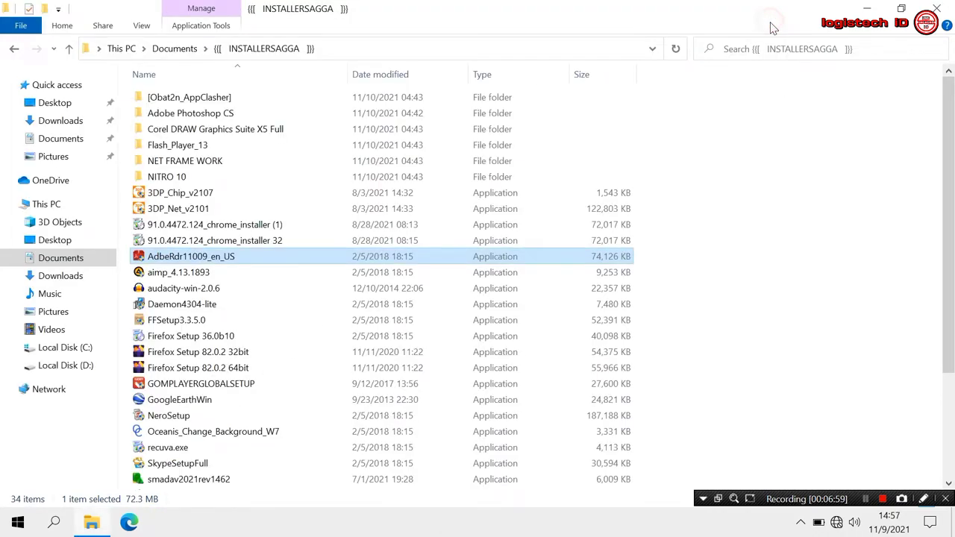
left_click(864, 9)
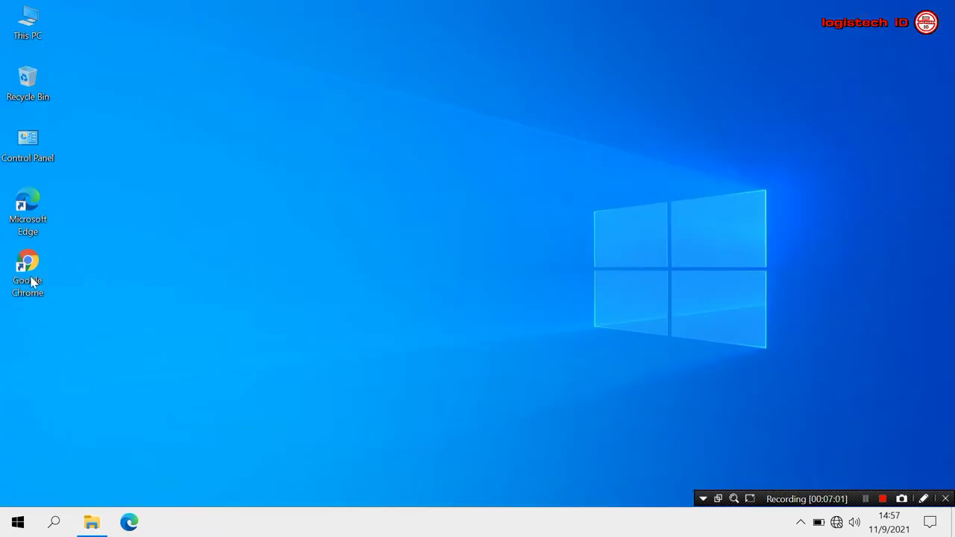
Step: Install Adobe Reader XI from AdbeRdr11009_en_US as the default PDF viewer with automatic updates, finish setup, and return to the desktop
left_click(92, 522)
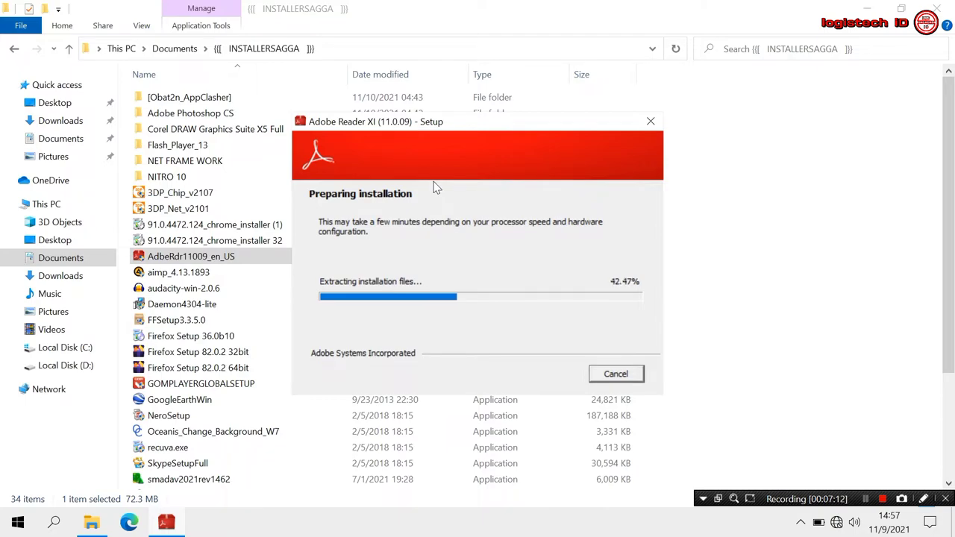
left_click_drag(461, 123, 582, 107)
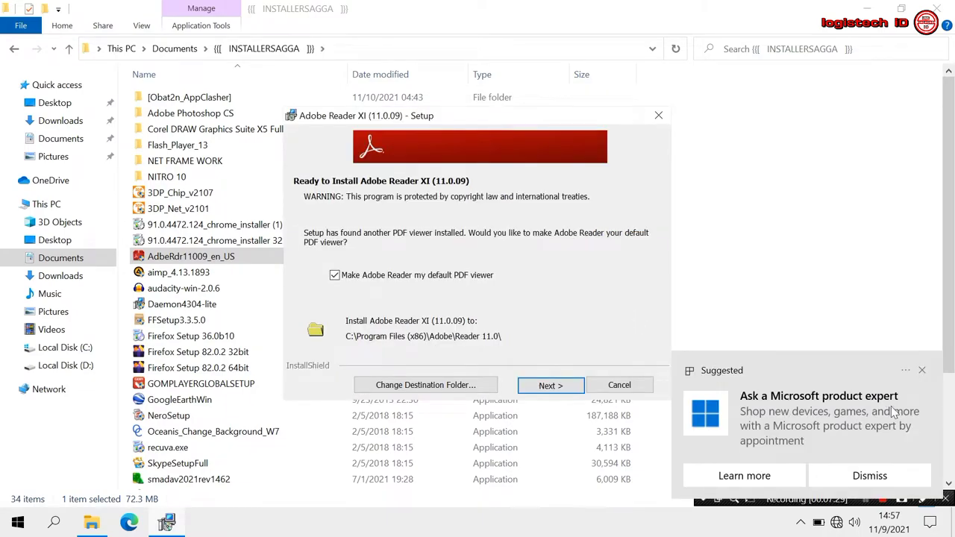
left_click(884, 476)
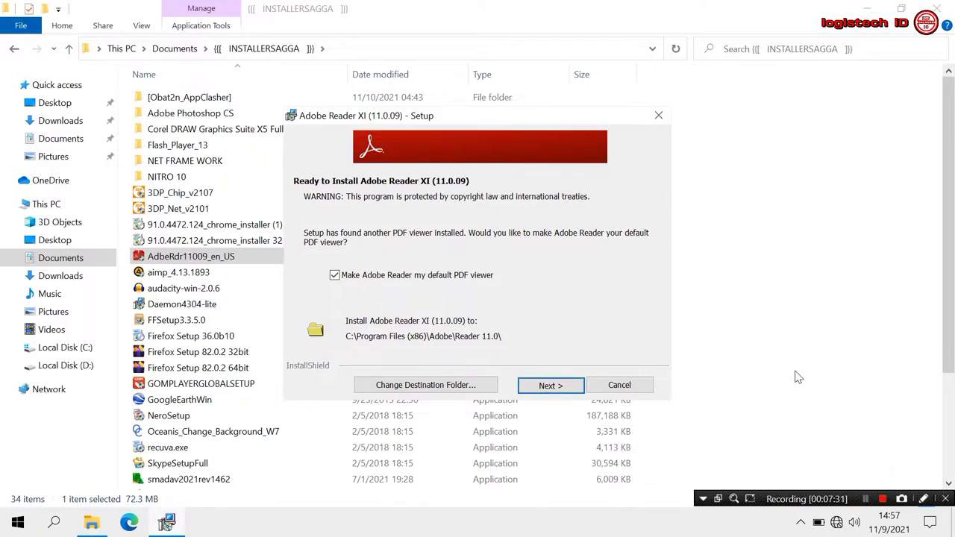
left_click(549, 385)
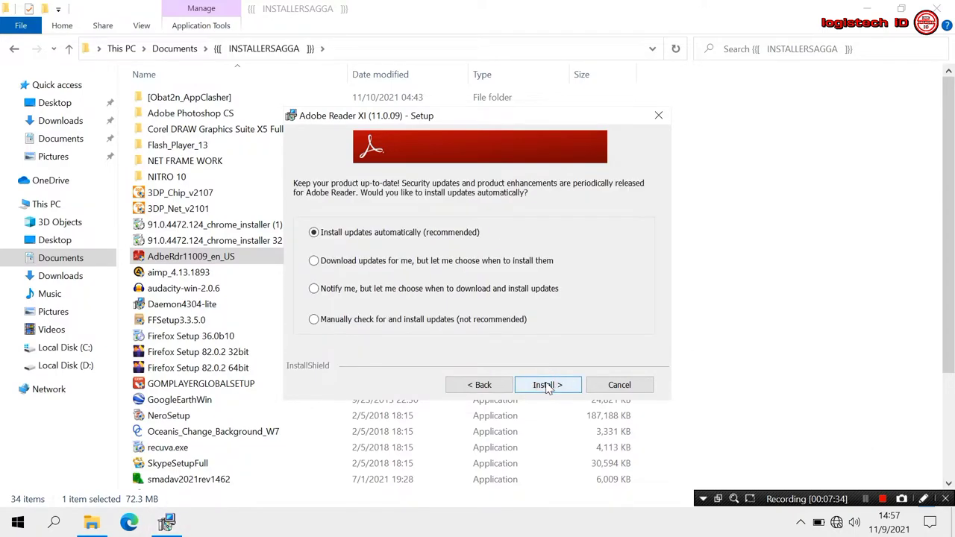
left_click(548, 387)
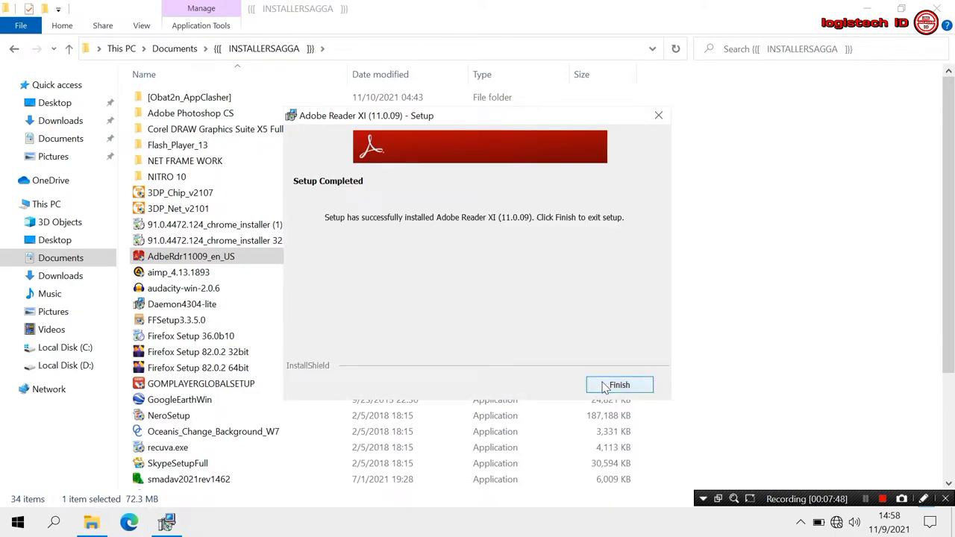
left_click(617, 385)
left_click(866, 9)
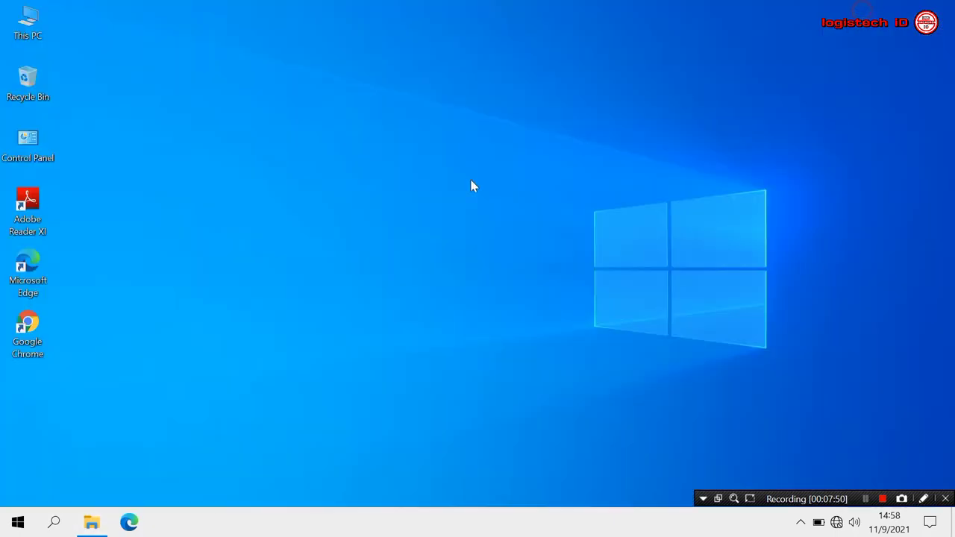
Step: Launch the vlc-2.1.5-win64 installer from the INSTALLERSAGGA folder
left_click(93, 527)
key("Down")
key("Down")
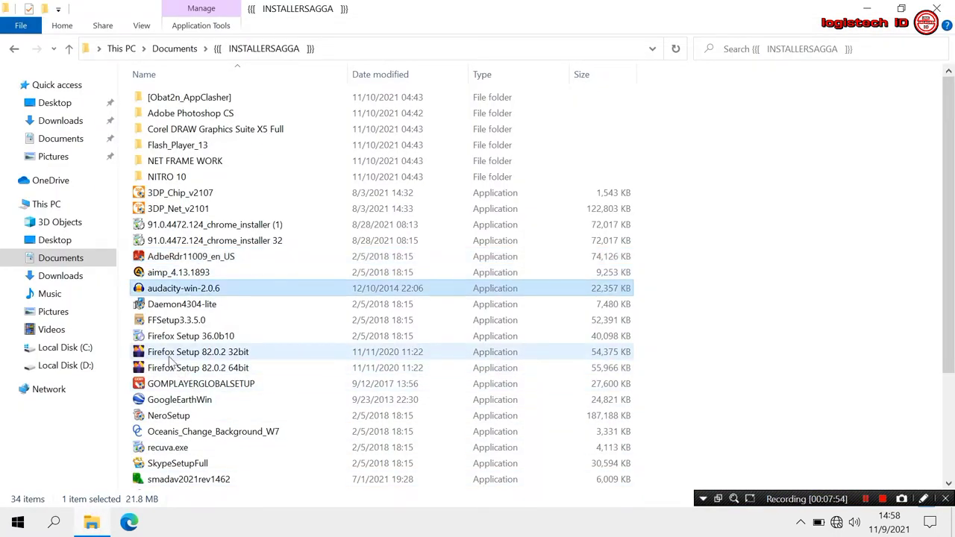
scroll(219, 415, "down", 1)
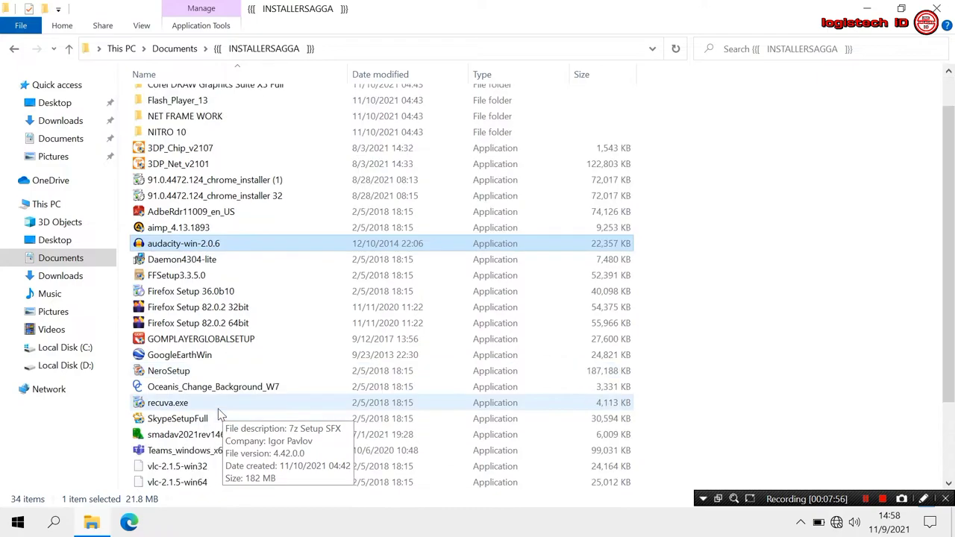
scroll(219, 415, "down", 1)
scroll(222, 386, "down", 1)
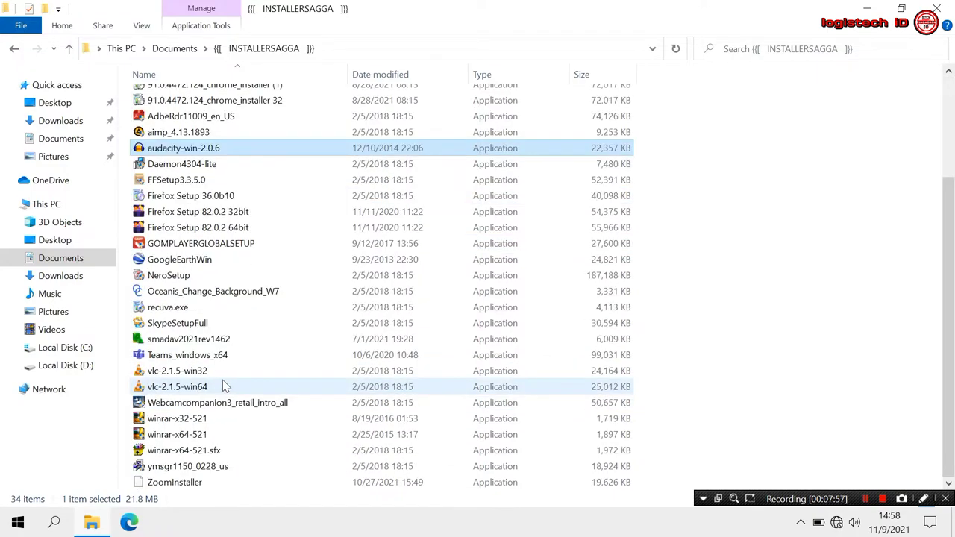
left_click(185, 390)
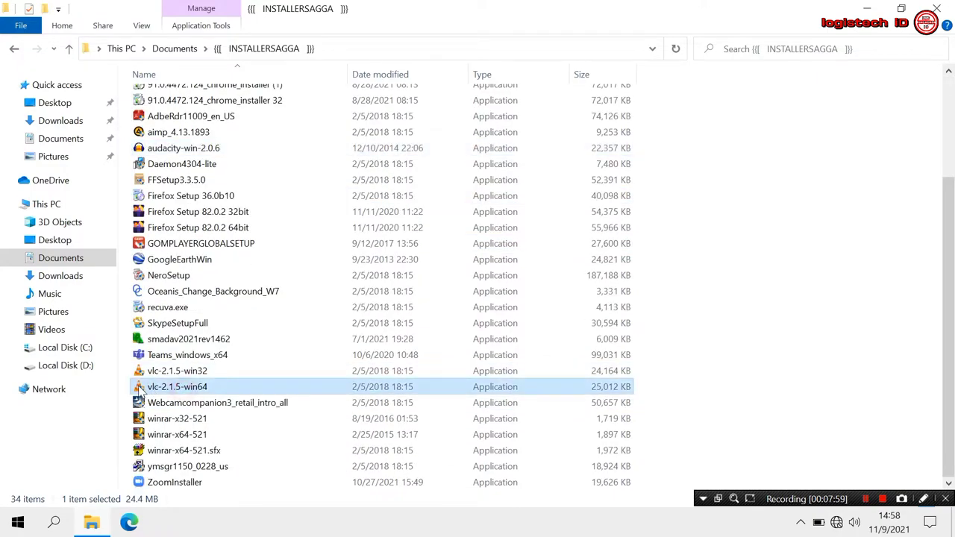
double_click(193, 389)
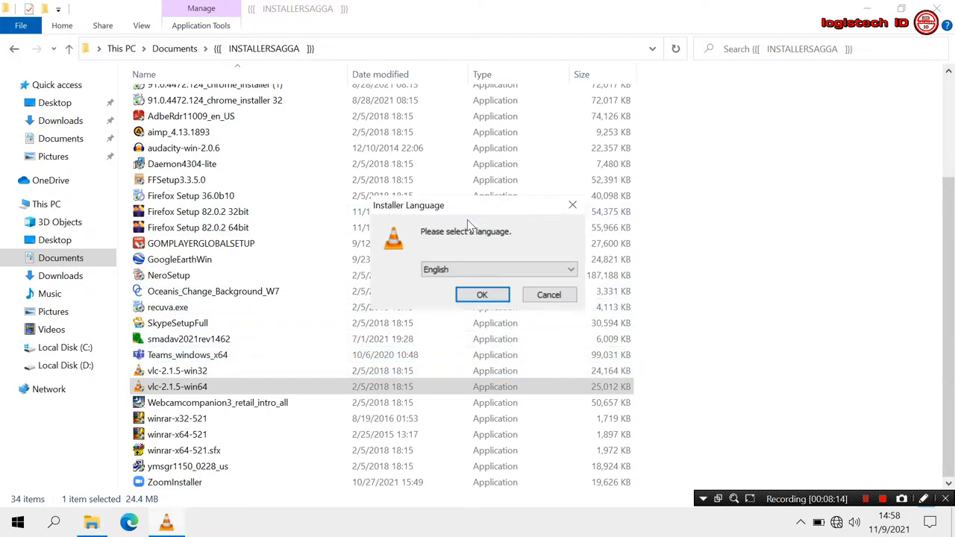
Step: Install VLC media player in English with the preselected components, finish without running it, and return to the desktop
left_click(500, 296)
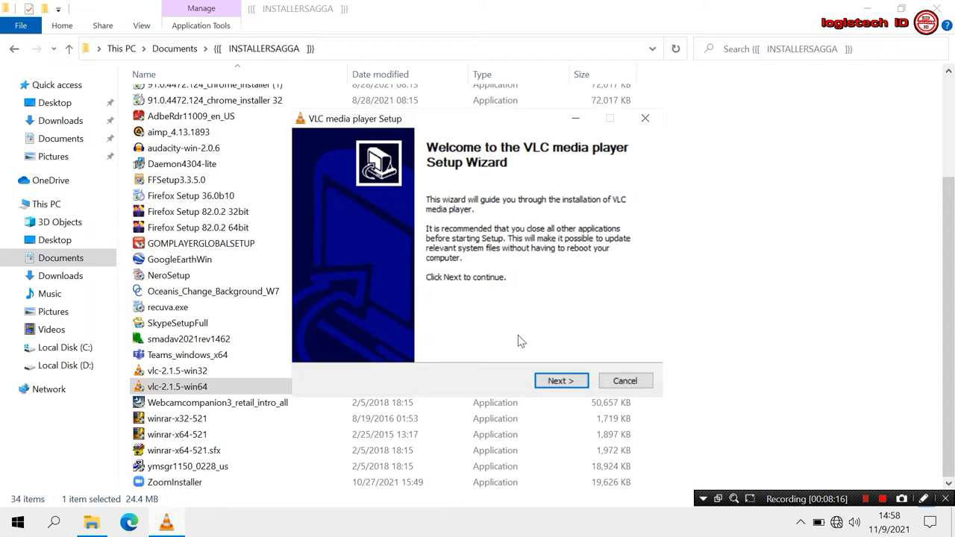
left_click(542, 382)
left_click(543, 382)
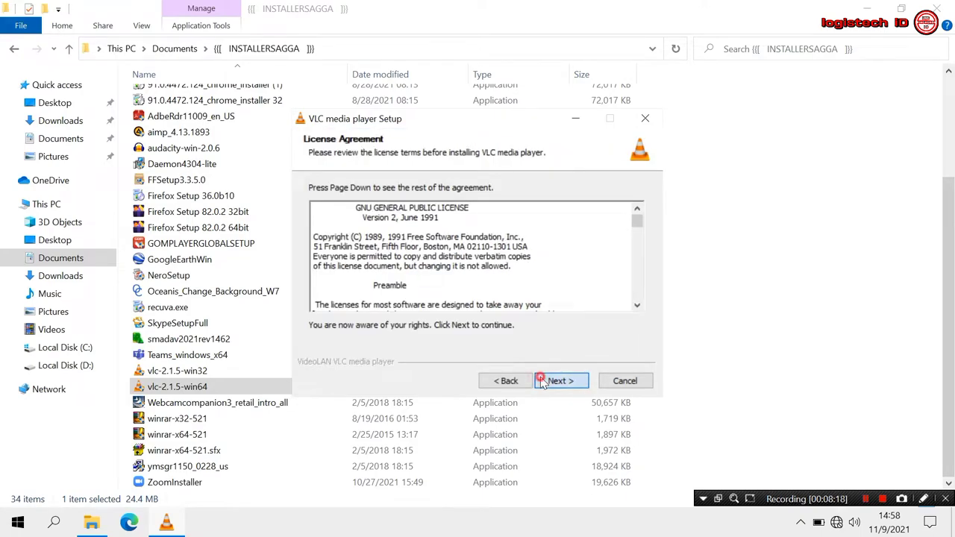
left_click(581, 380)
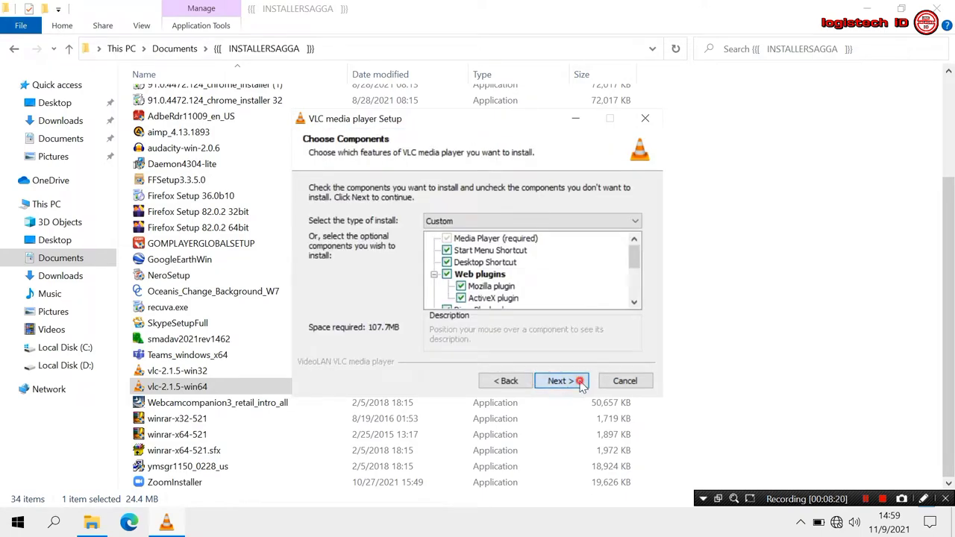
left_click(575, 384)
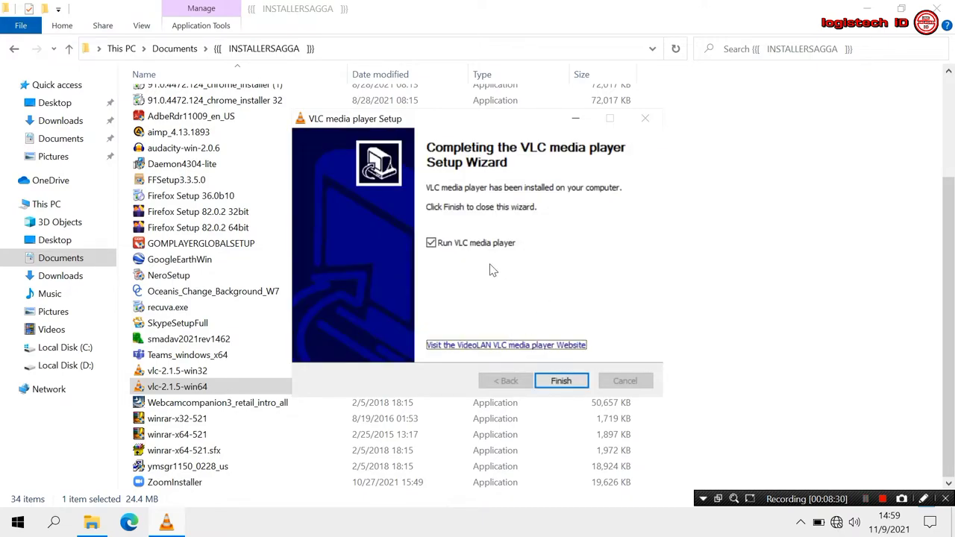
left_click(483, 245)
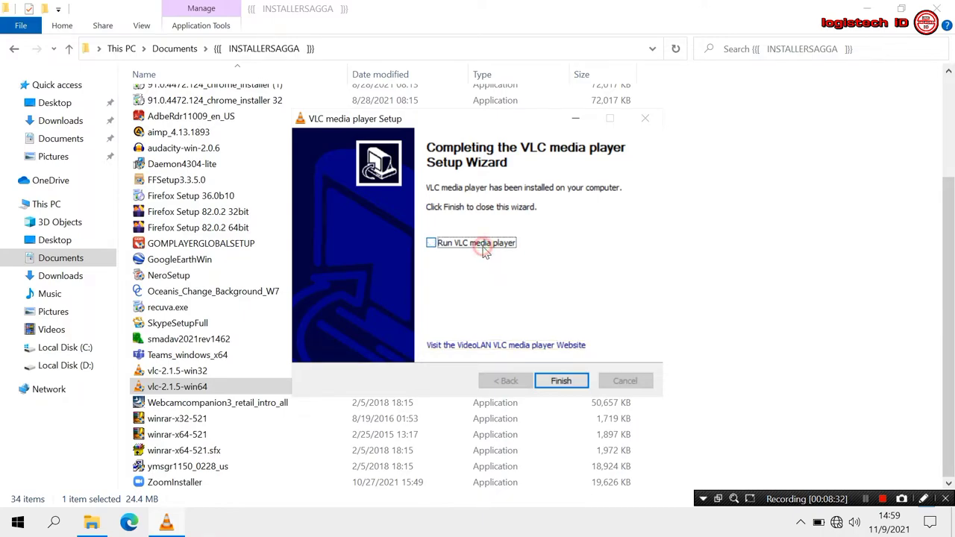
left_click(561, 382)
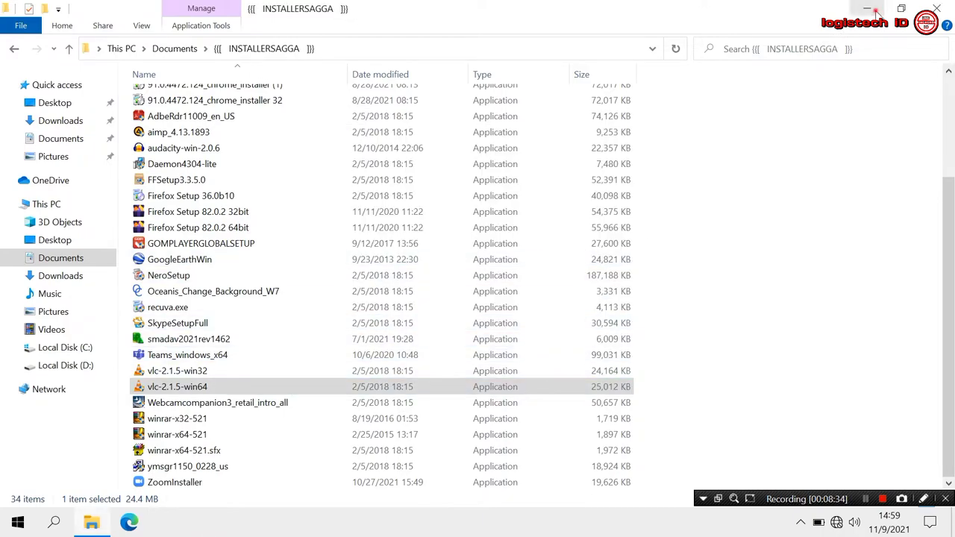
key("super+d")
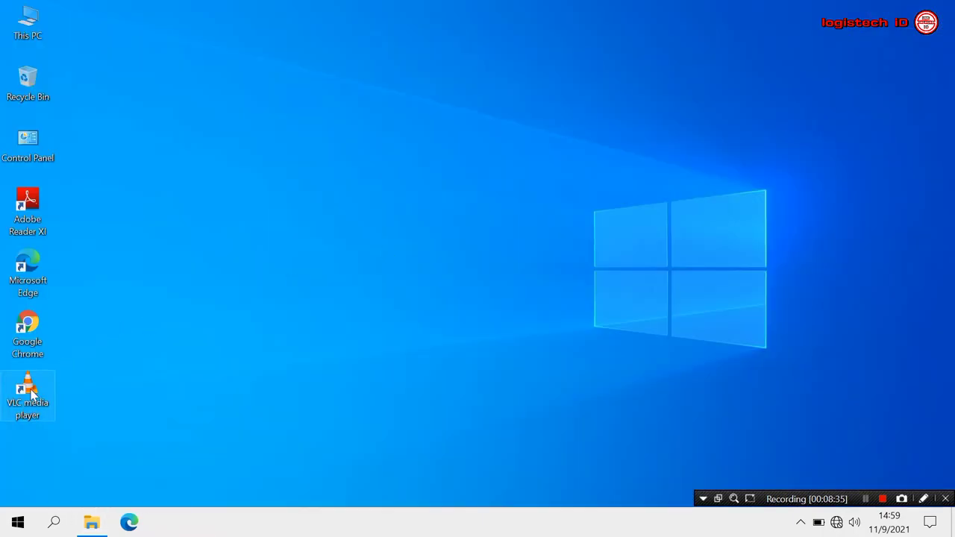
Step: Install ArcSoft WebCam Companion 3 from Webcamcompanion3_retail_intro_all in English, accepting the license and default destination folder
left_click(91, 523)
left_click(187, 403)
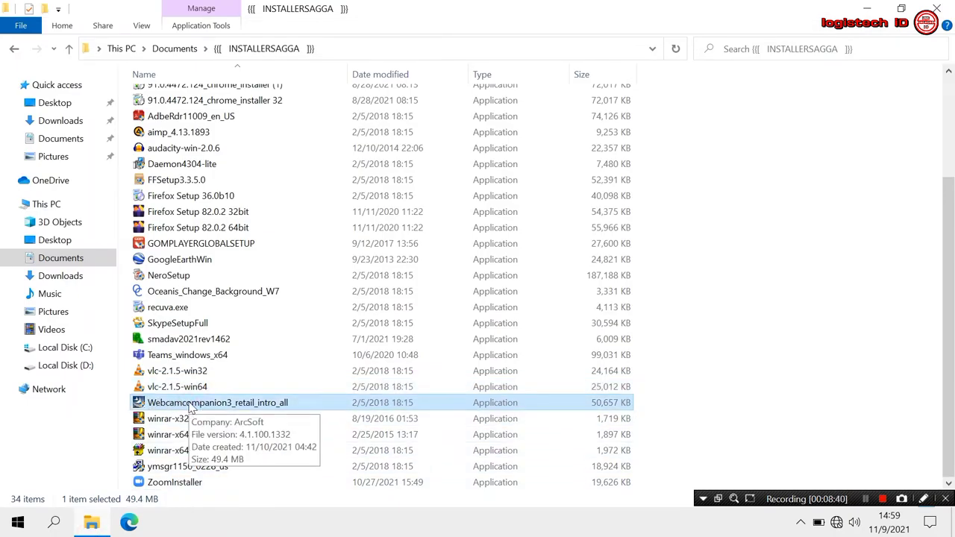
double_click(191, 403)
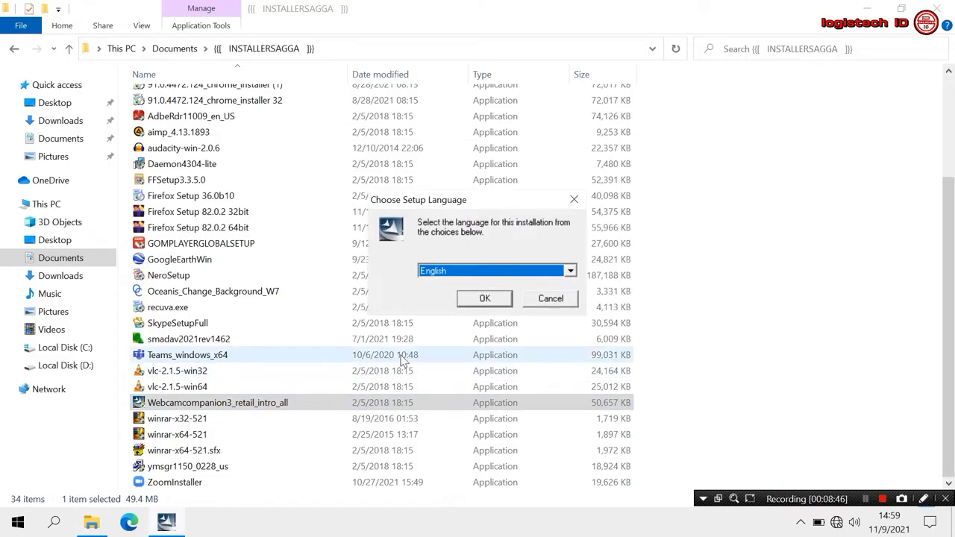
left_click(467, 303)
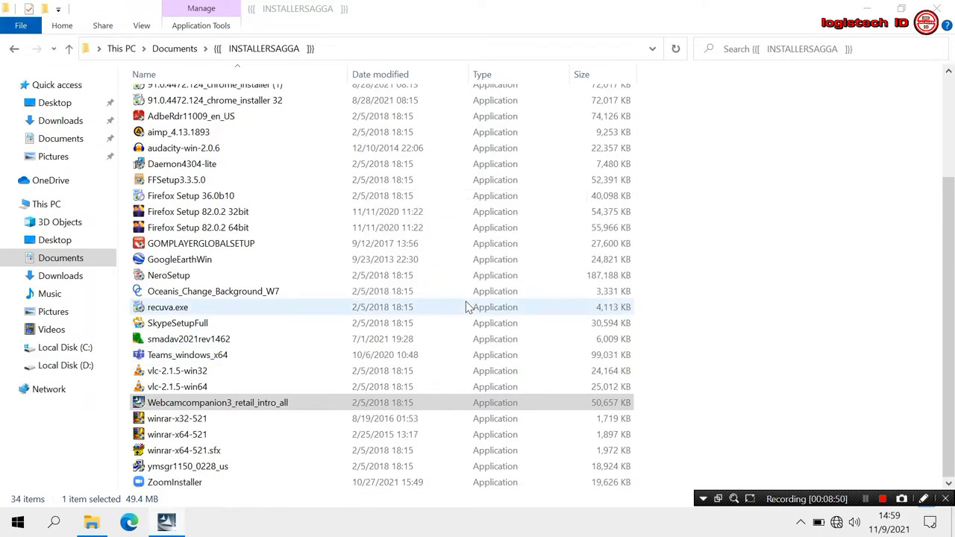
left_click(558, 395)
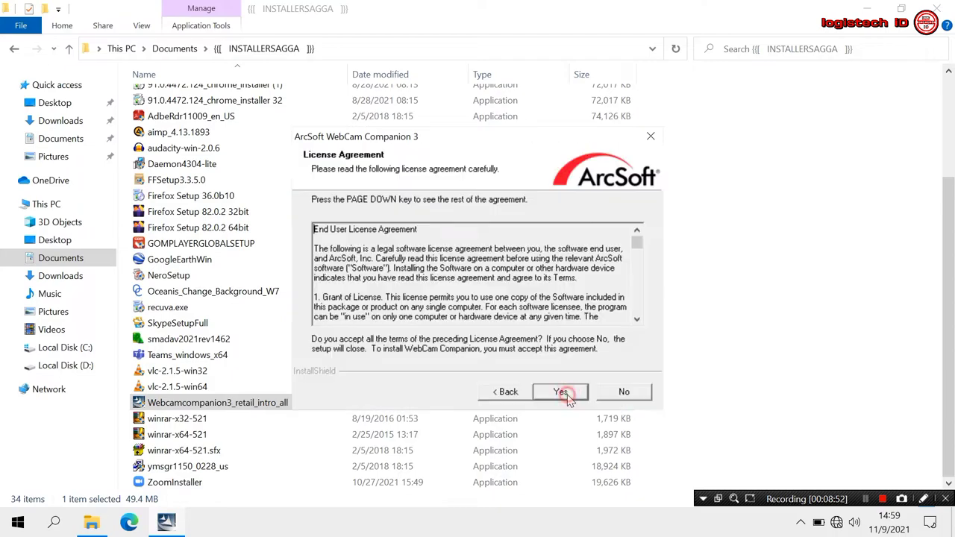
left_click(566, 395)
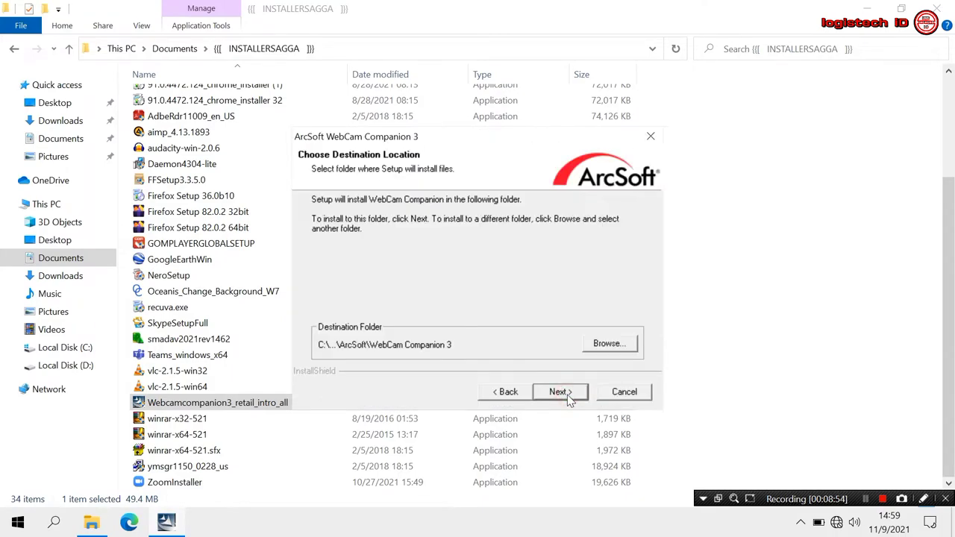
left_click(567, 396)
left_click(567, 396)
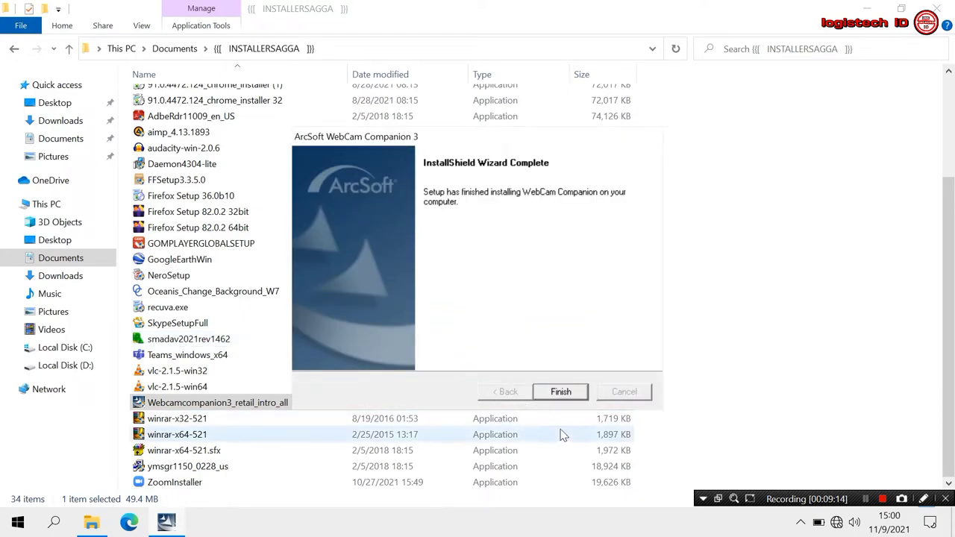
left_click(571, 394)
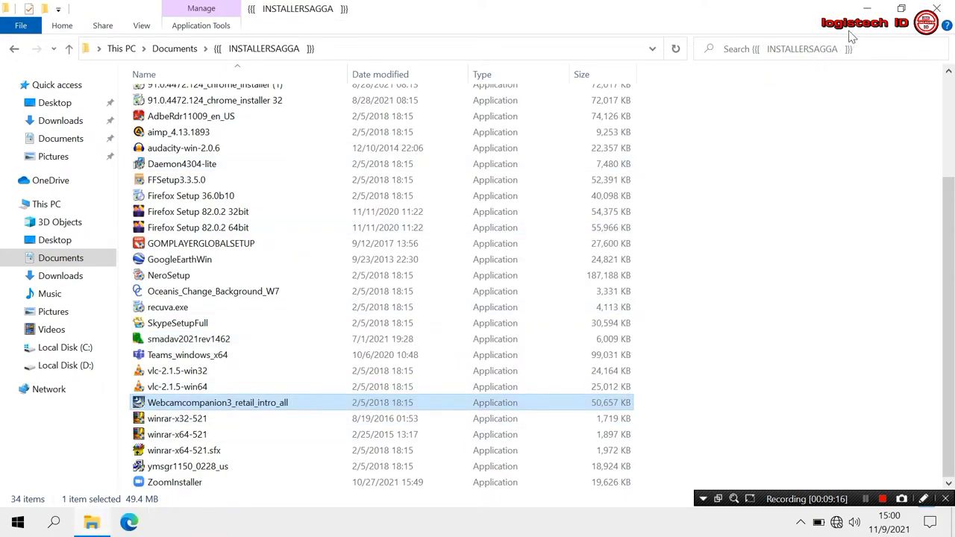
left_click(866, 9)
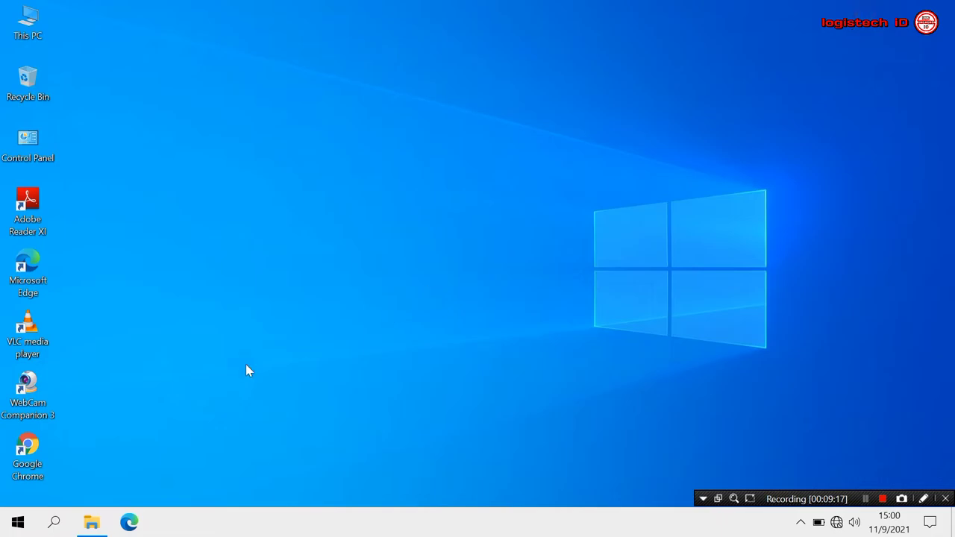
left_click(29, 396)
left_click(91, 523)
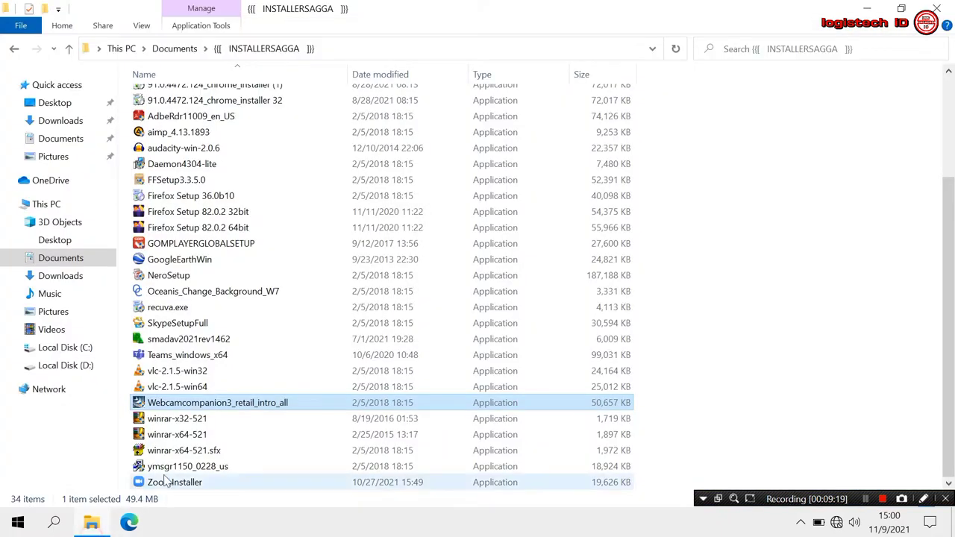
Step: Install WinRAR 5.21 from winrar-x64-521 with the default folder and integration options, and close the WinRAR shortcuts folder
left_click(192, 439)
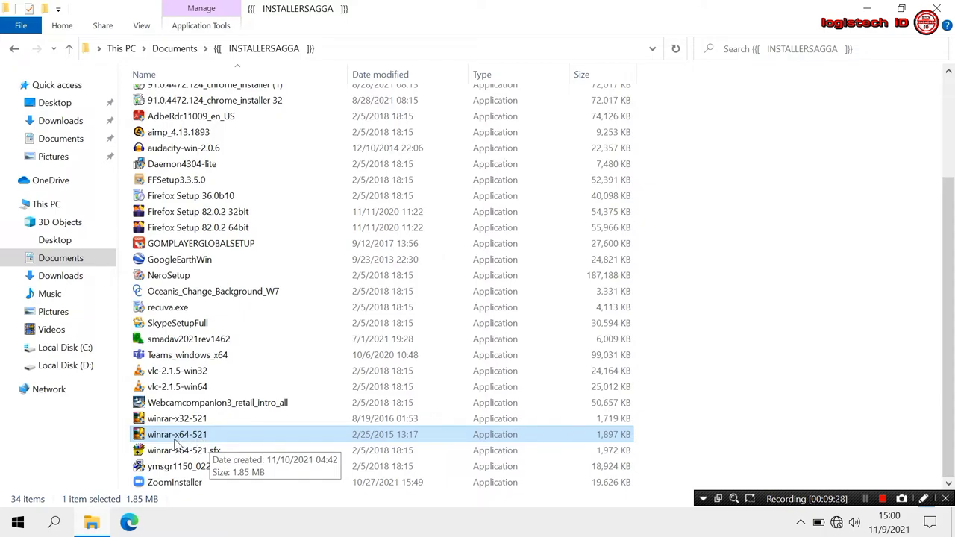
double_click(174, 440)
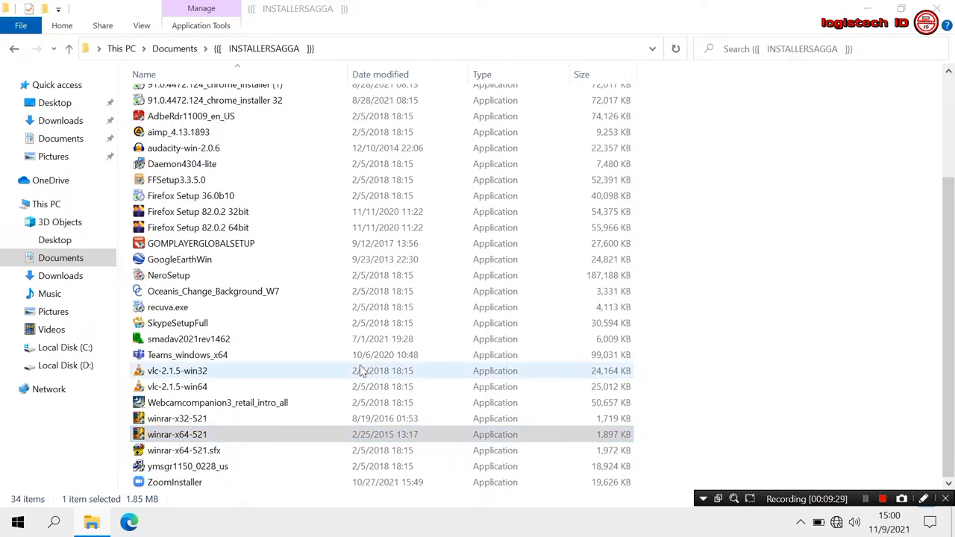
left_click(433, 407)
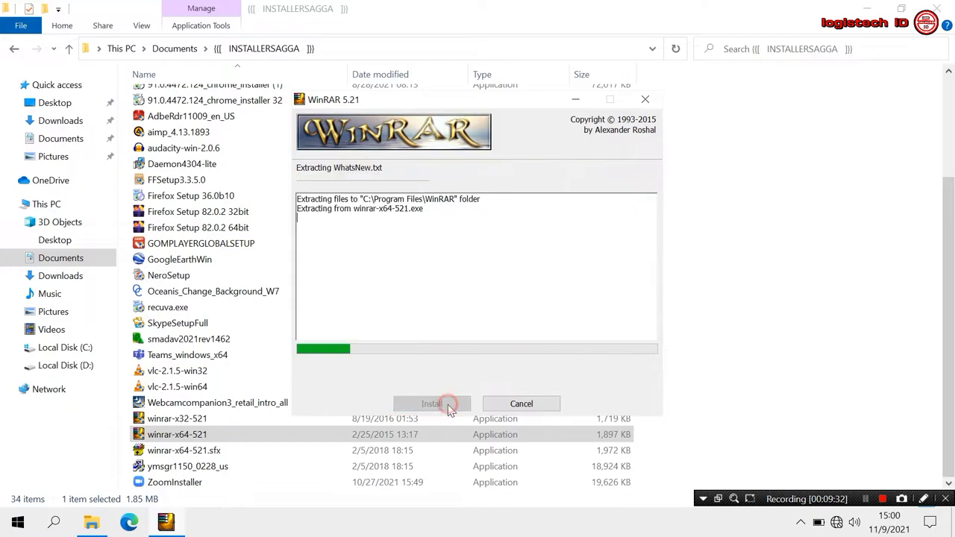
left_click(448, 403)
left_click(446, 400)
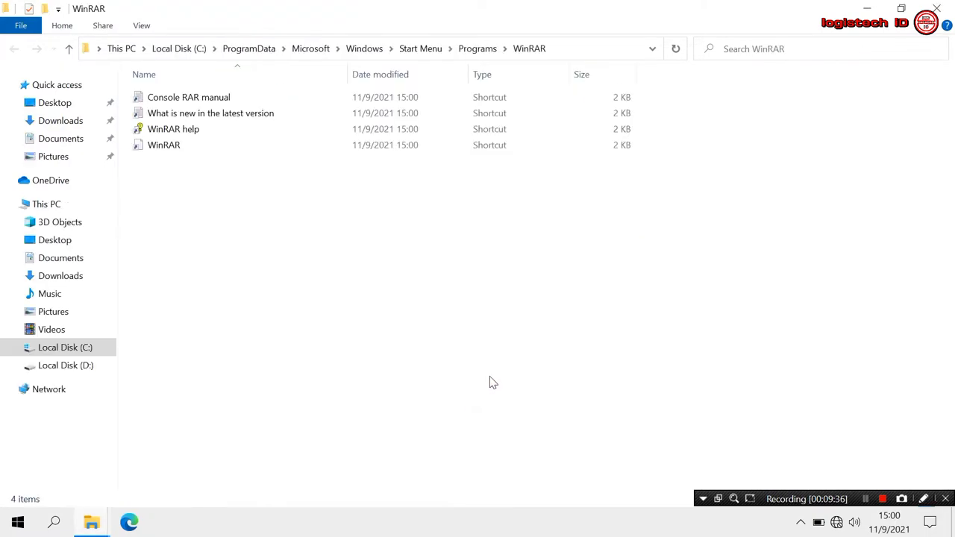
left_click(936, 8)
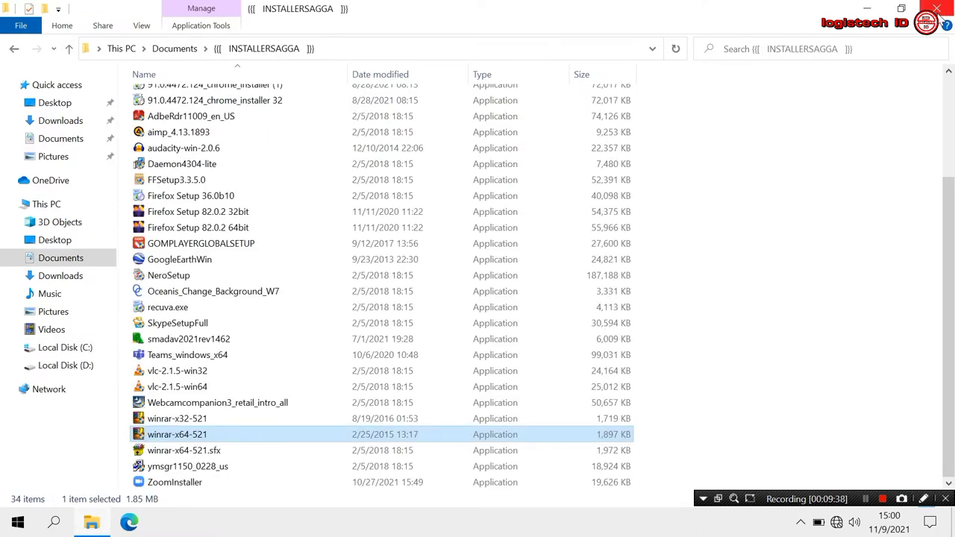
Step: Install Zoom from ZoomInstaller, allowing it to run past SmartScreen, and close the Zoom Cloud Meetings window
left_click(239, 482)
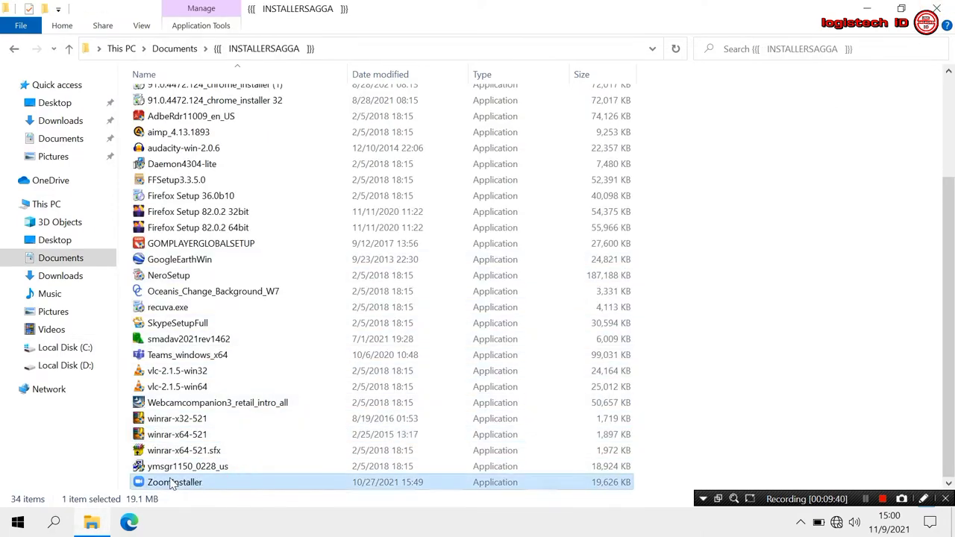
double_click(200, 482)
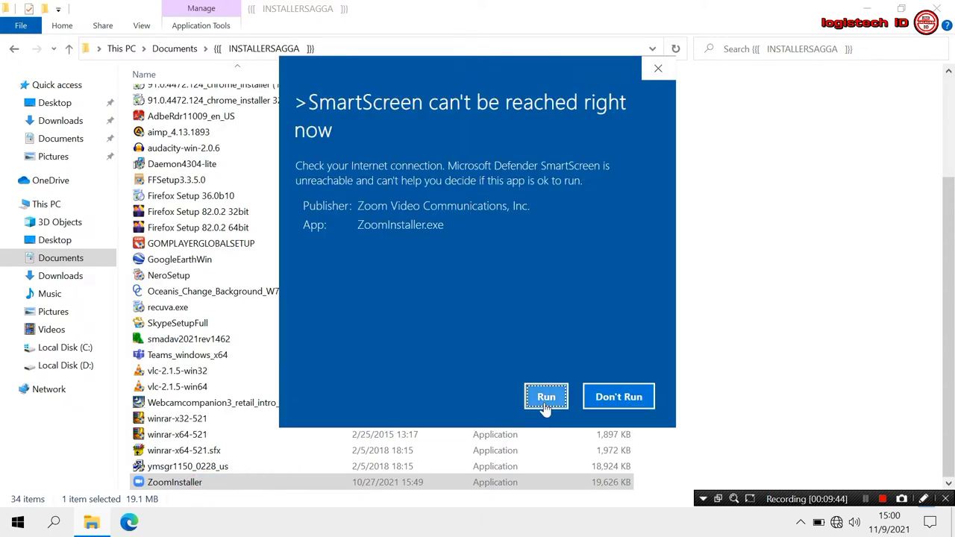
left_click(545, 399)
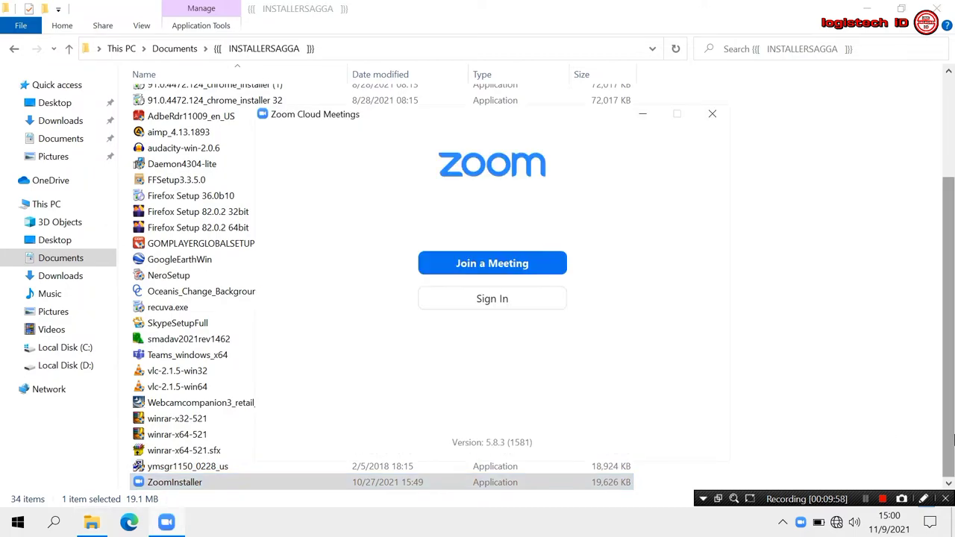
left_click(712, 119)
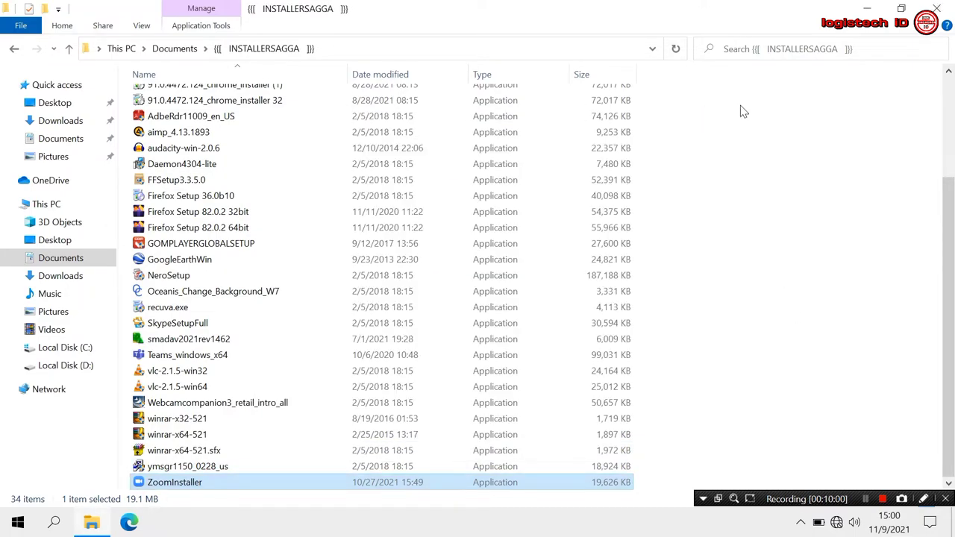
Step: Install Flash Player 13.0 from install_flash_player_13_plugin in the Flash_Player_13 folder, agreeing to the license and allowing Adobe to install updates
scroll(918, 227, "up", 5)
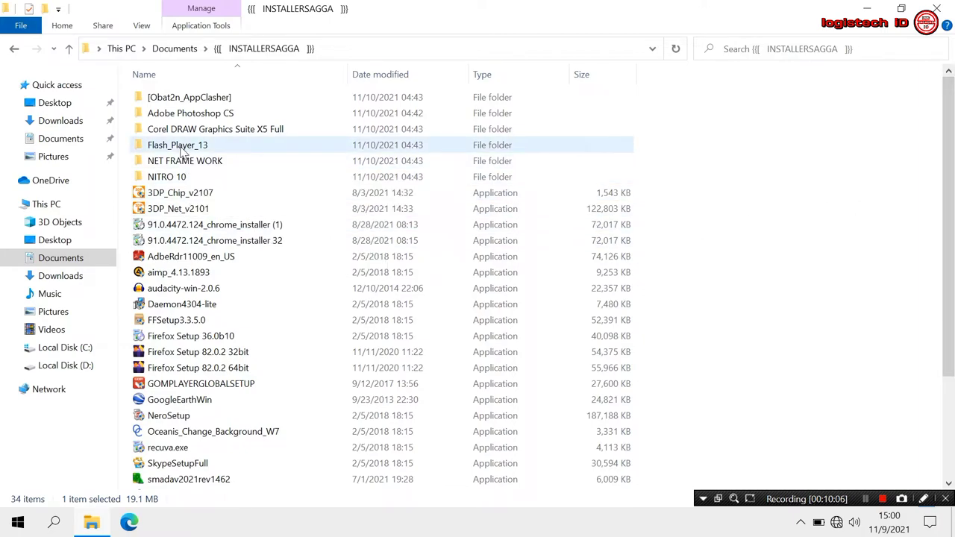
double_click(180, 150)
left_click(211, 119)
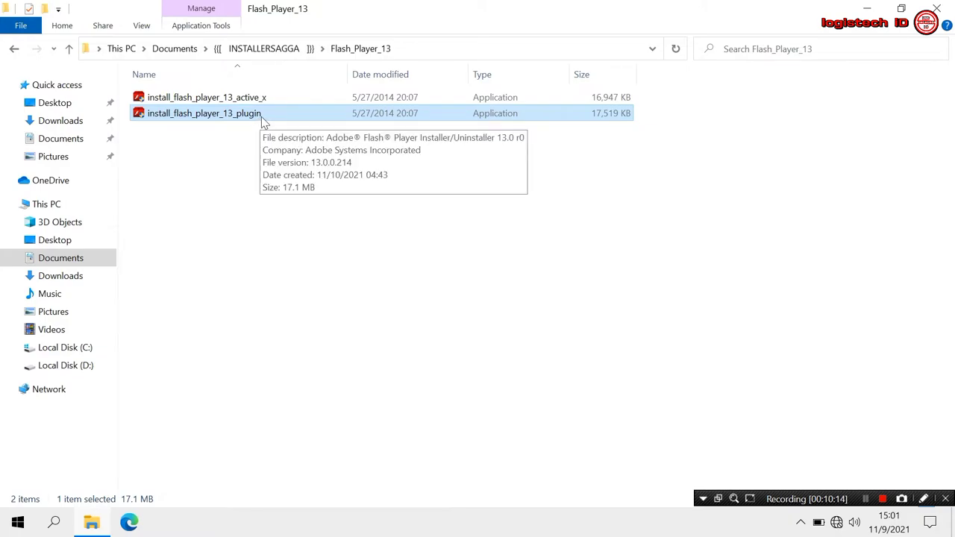
left_click(218, 117)
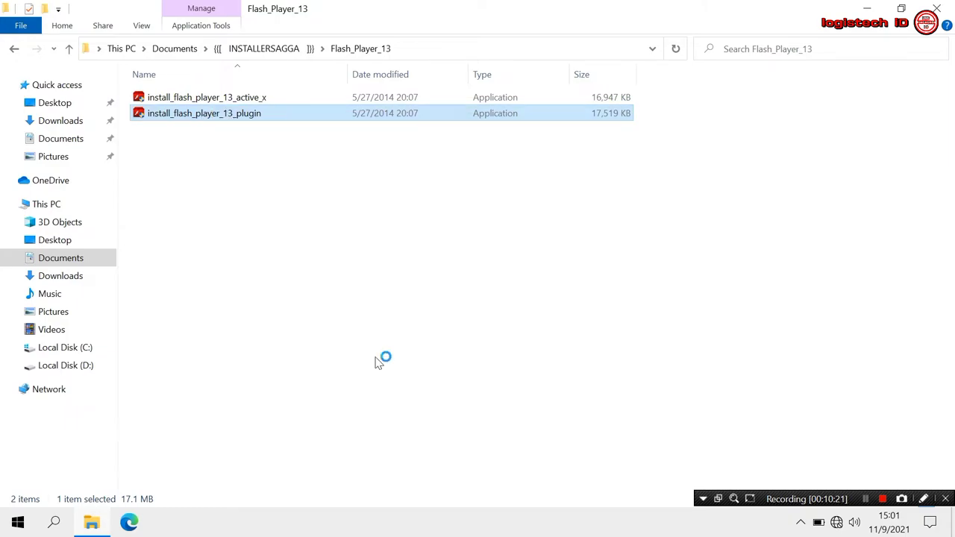
left_click(352, 216)
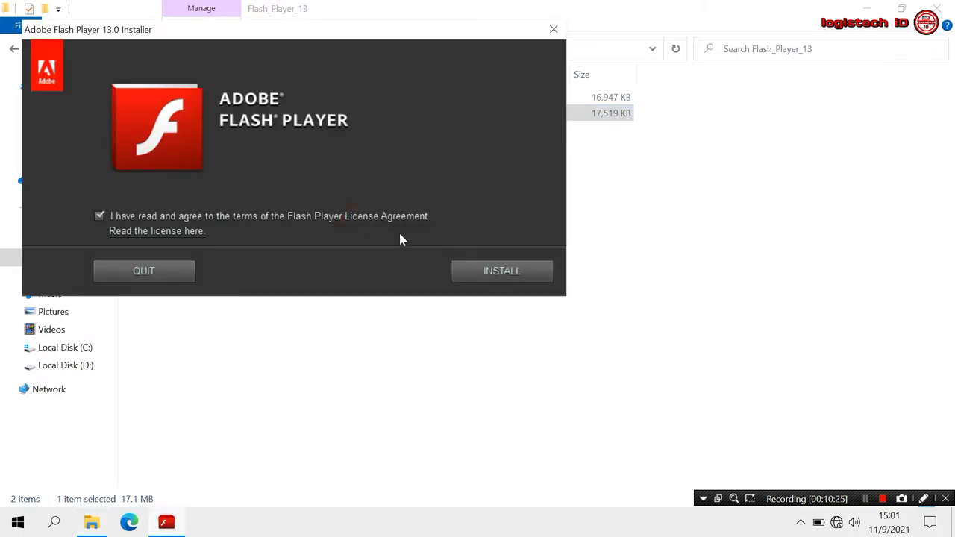
left_click(481, 274)
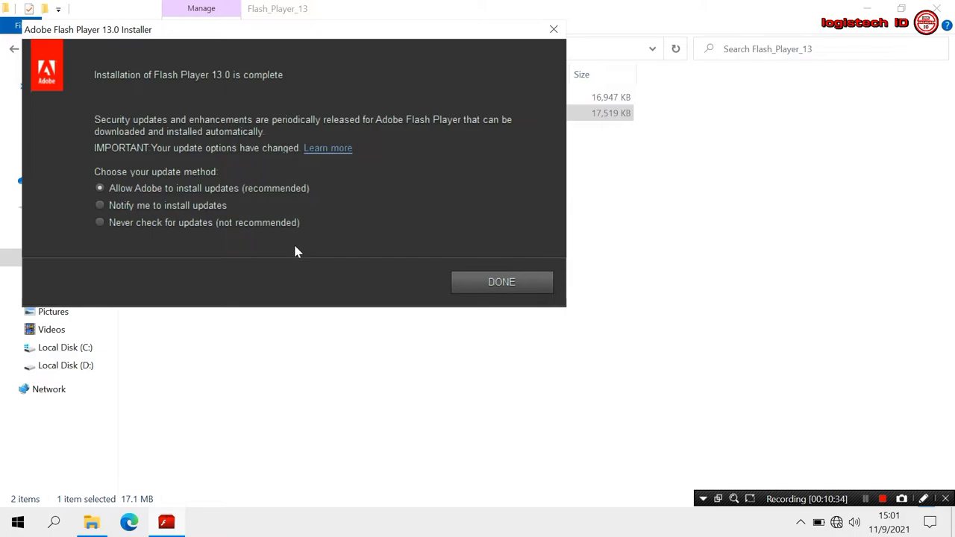
left_click(462, 282)
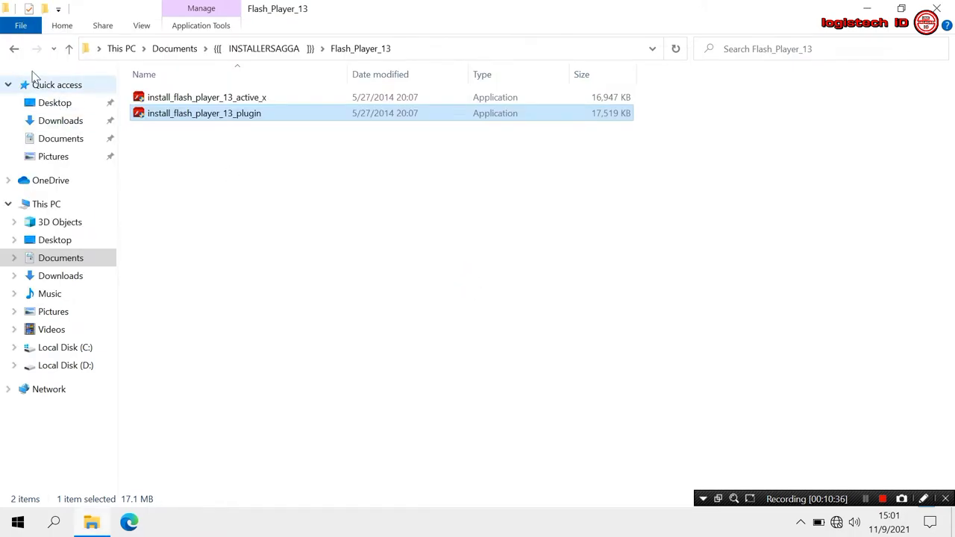
Step: Launch SETUP from the Adobe Photoshop CS folder in INSTALLERSAGGA and accept the license agreement in US English
left_click(13, 50)
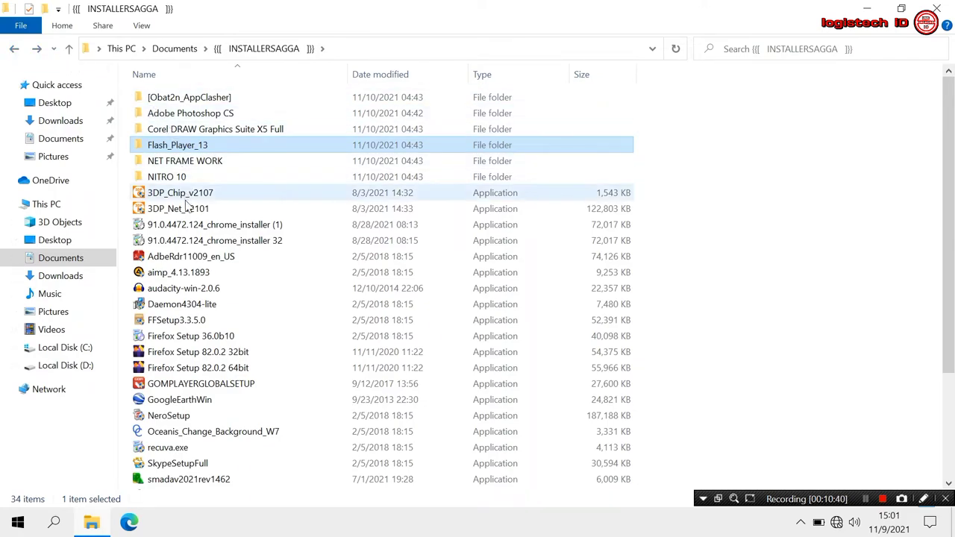
double_click(184, 116)
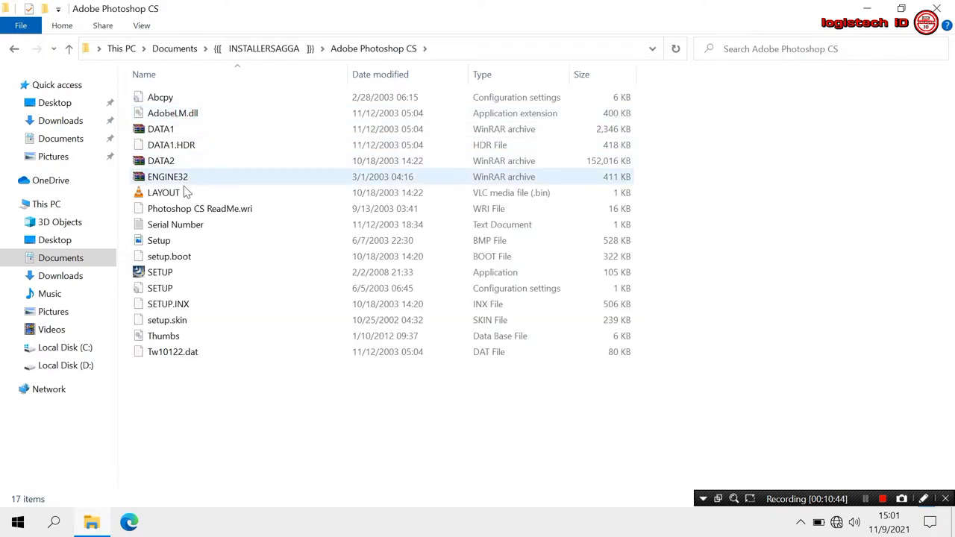
left_click(186, 274)
double_click(189, 274)
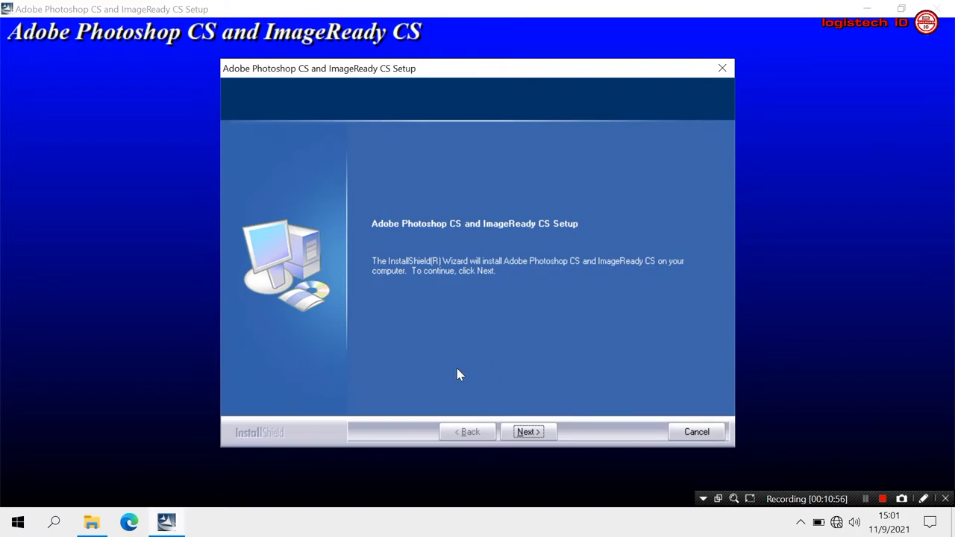
left_click(523, 431)
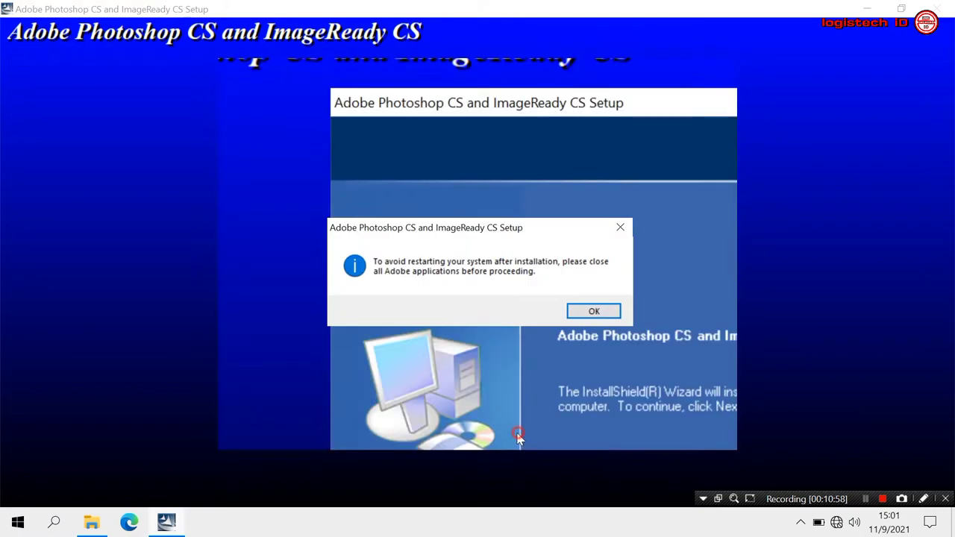
left_click(585, 310)
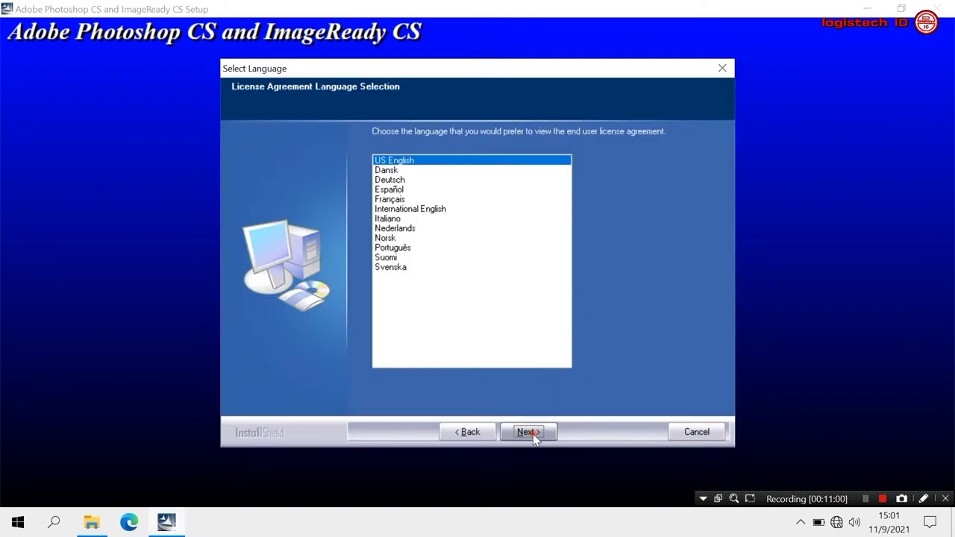
left_click(529, 430)
left_click(528, 432)
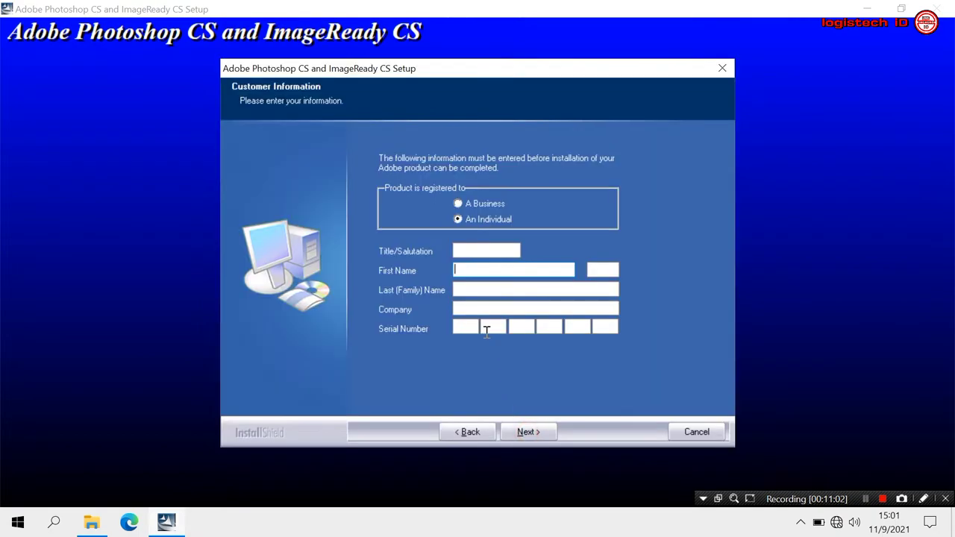
Step: Fill in the title, name and company fields with 1, enter the serial number, and confirm the registration information
left_click(466, 250)
type("1")
key("Tab")
type("1")
key("Tab")
type("1")
key("Tab")
type("1")
key("Tab")
type("1")
key("Tab")
type("111111111111111111111111")
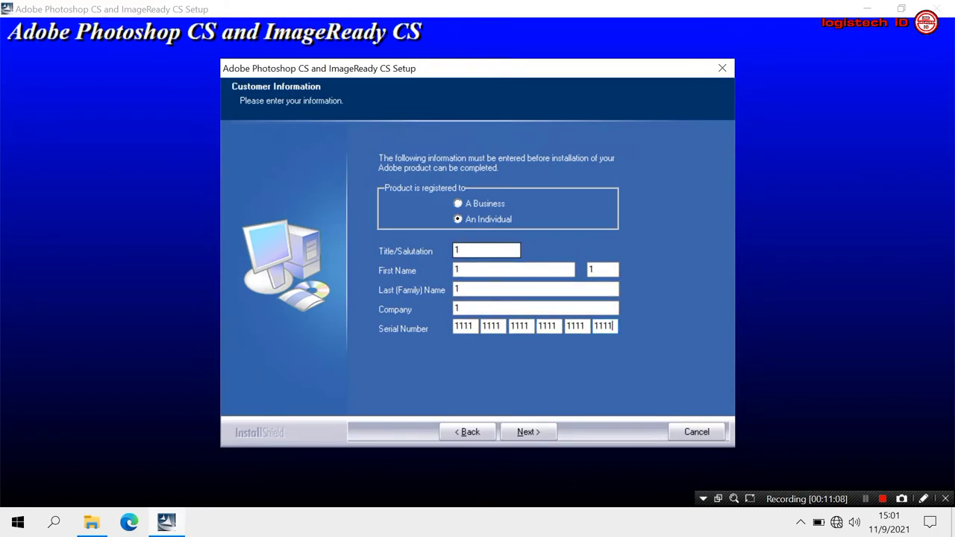
left_click(529, 431)
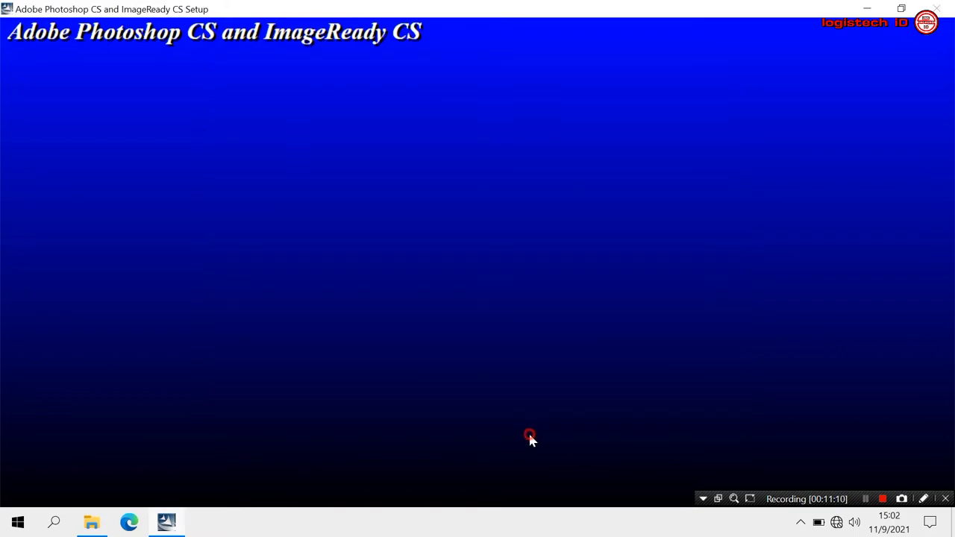
left_click(441, 317)
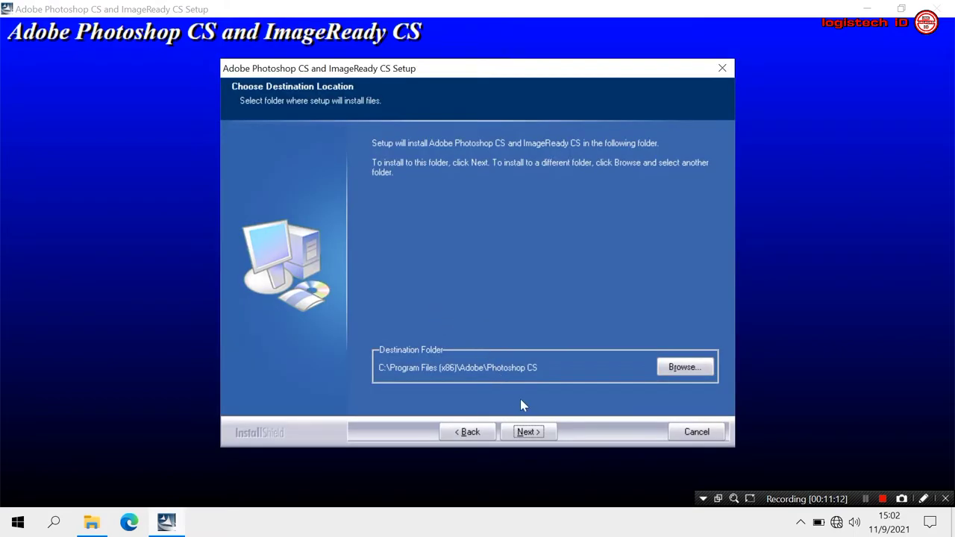
Step: Install Photoshop CS and ImageReady CS to C:\Program Files (x86)\Adobe\Photoshop CS with the default file associations
left_click(526, 433)
left_click(529, 433)
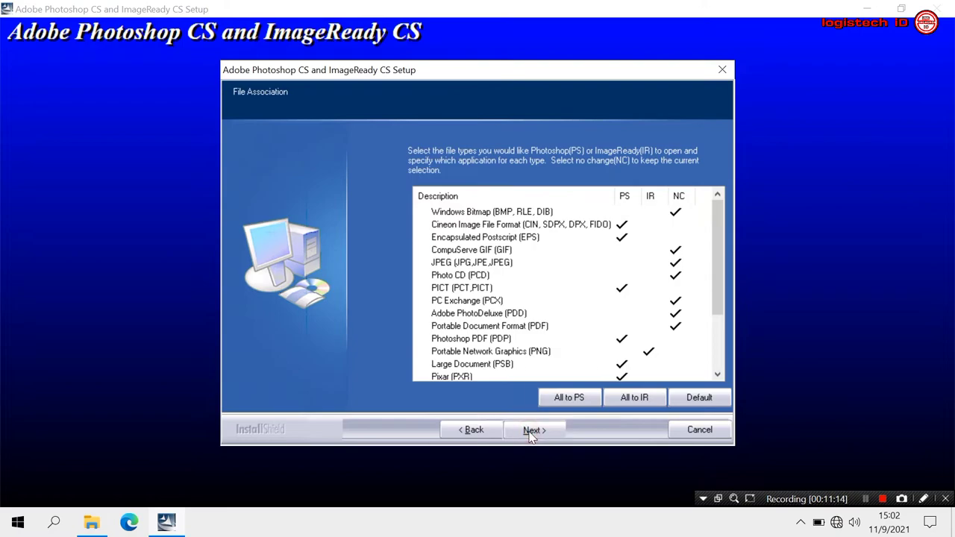
left_click(526, 433)
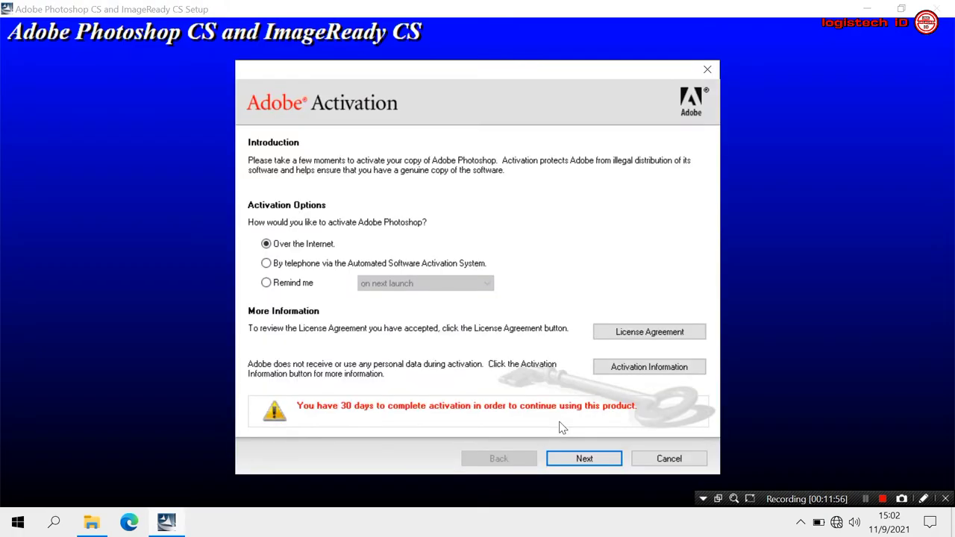
Step: Cancel the Adobe activation and finish the Photoshop CS setup
left_click(660, 462)
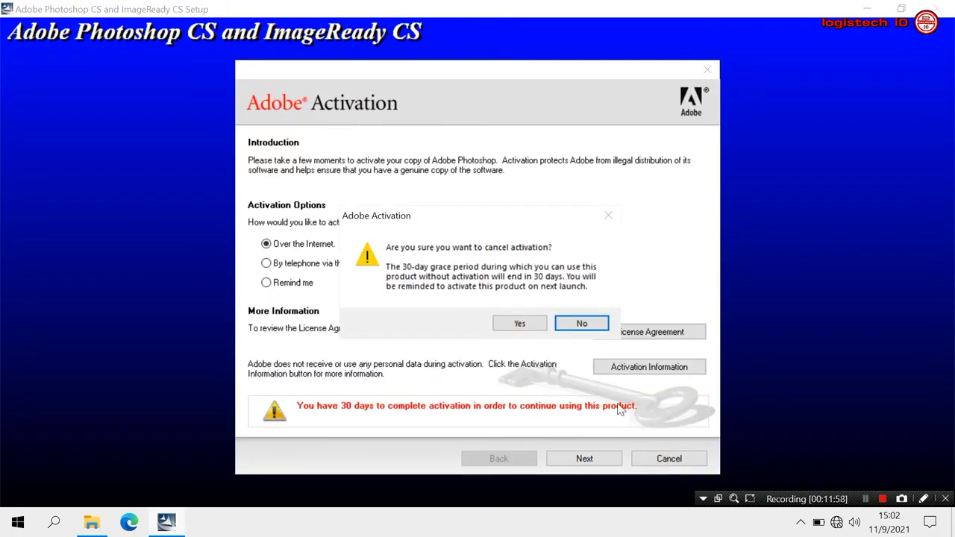
left_click(532, 324)
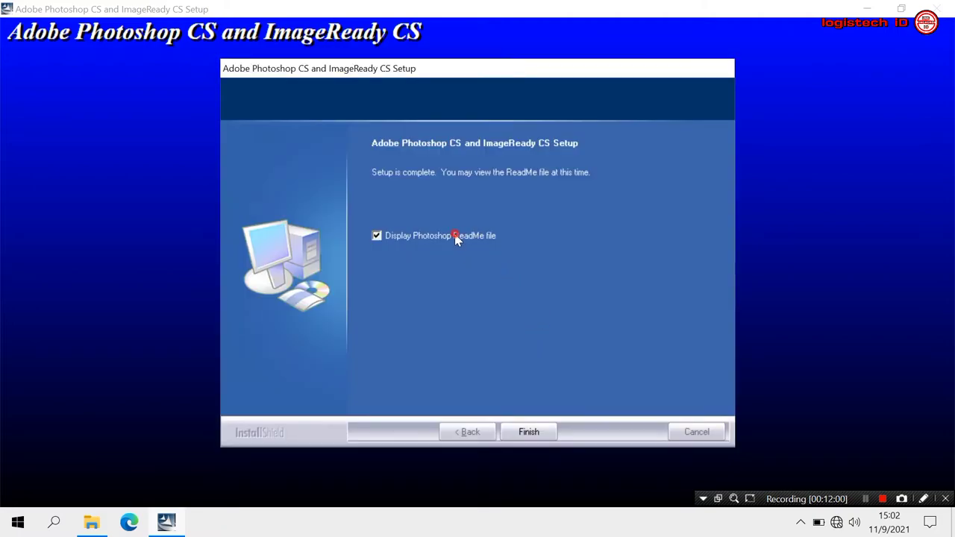
left_click(532, 432)
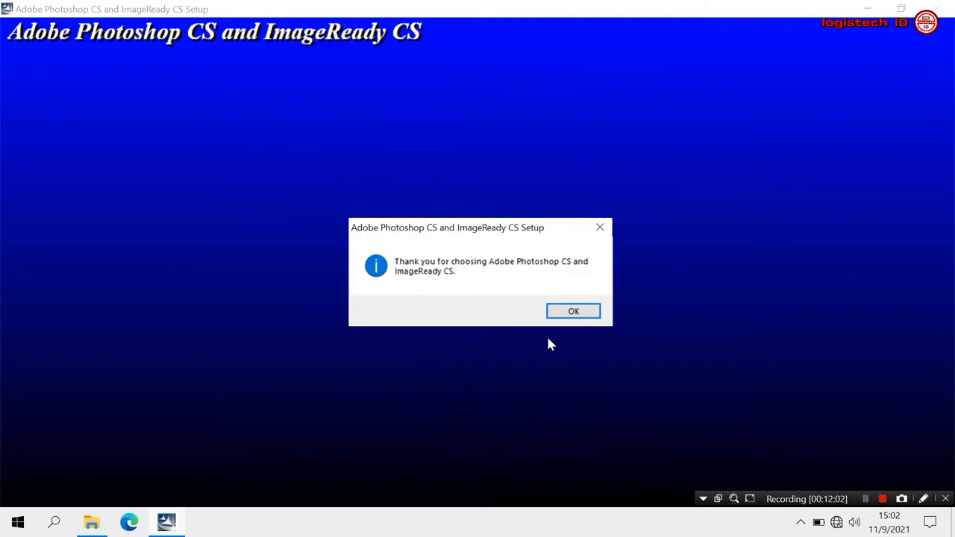
left_click(561, 319)
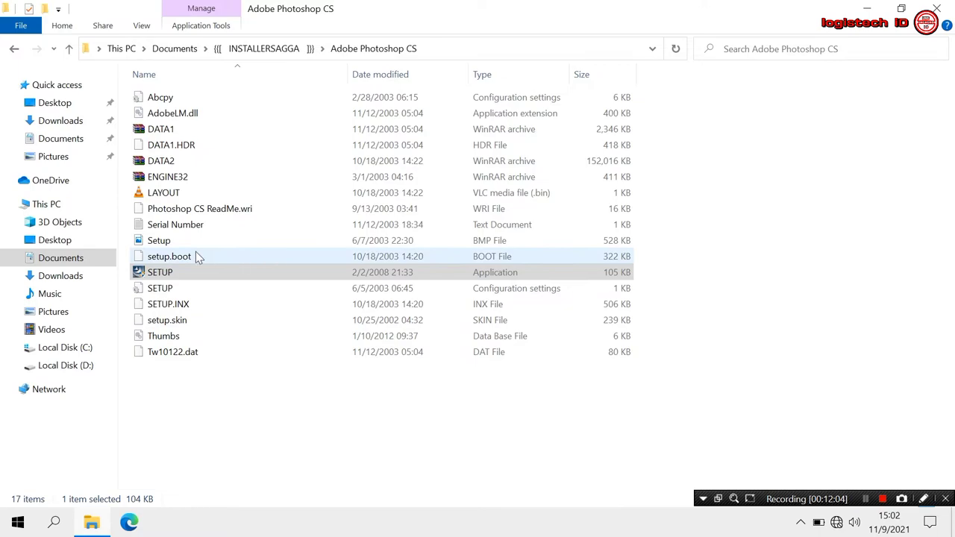
Step: Close the File Explorer window after viewing This PC and select the Google Chrome shortcut on the desktop
left_click(71, 207)
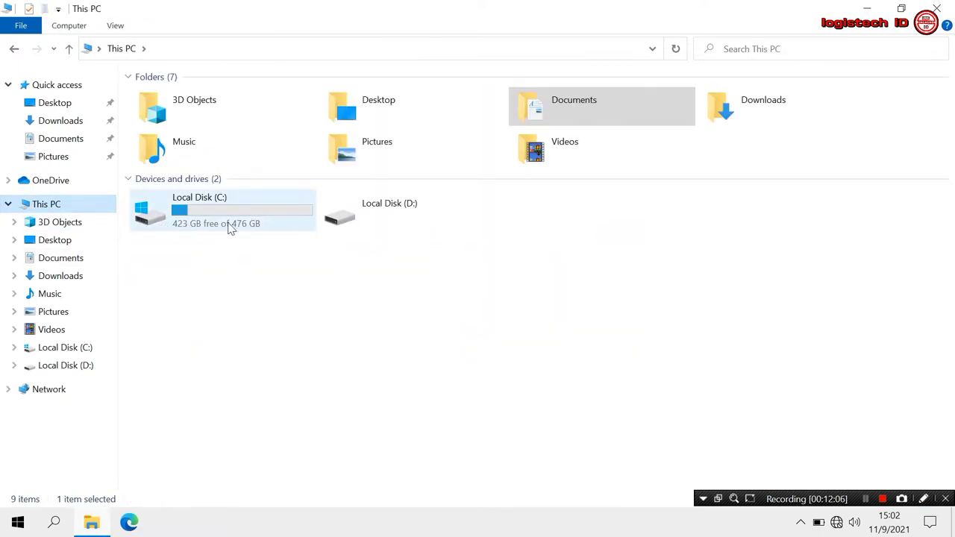
left_click(938, 9)
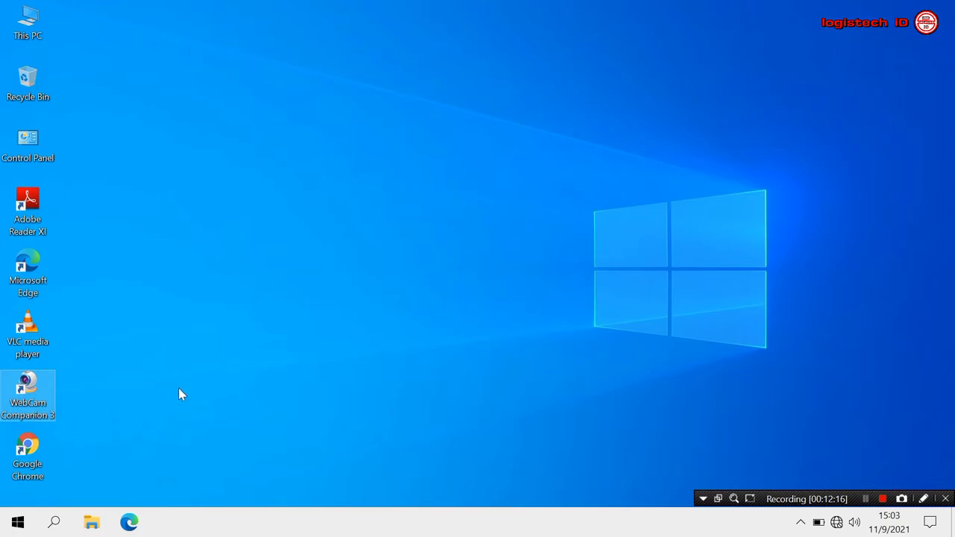
key("Down")
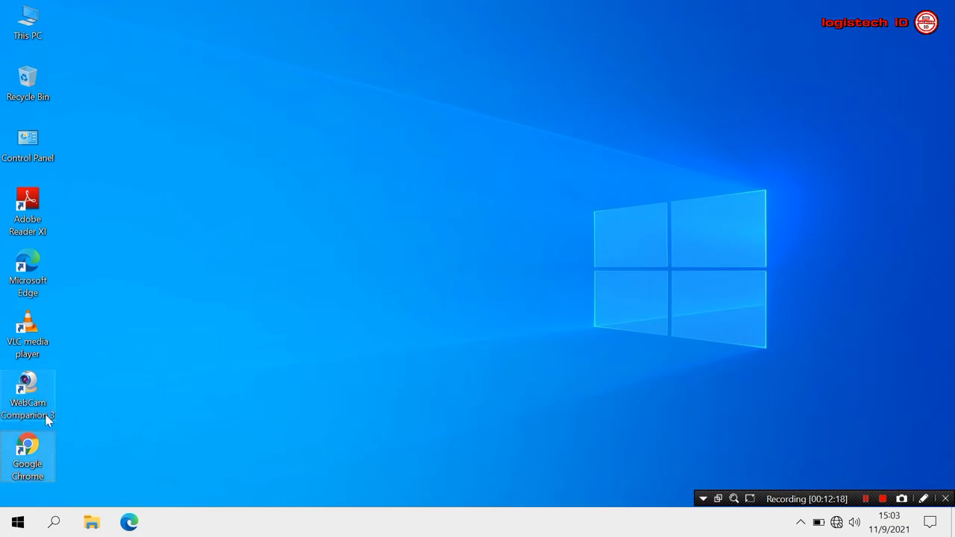
Step: Create a desktop shortcut for Adobe Photoshop CS from its Start menu file location, and close the Programs folder
left_click(18, 522)
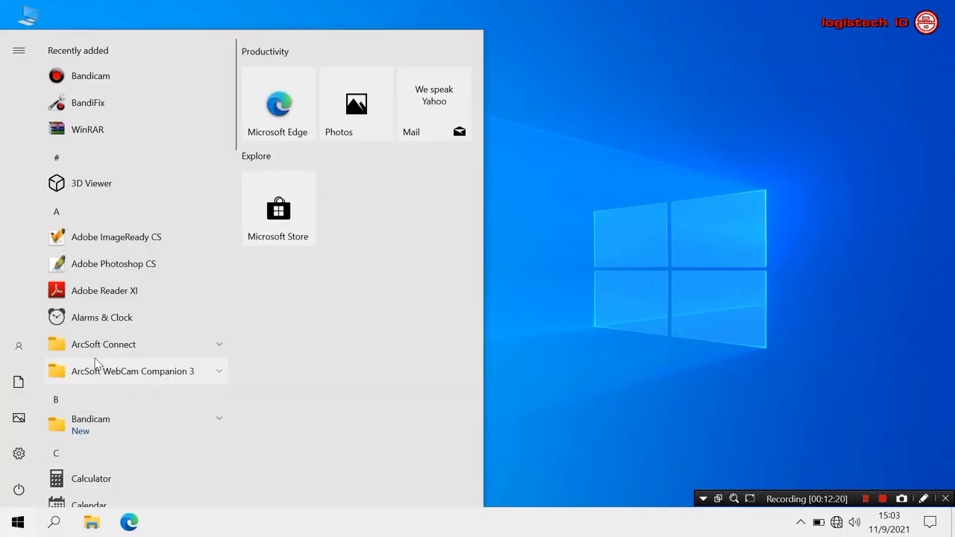
right_click(137, 259)
mouse_move(267, 309)
left_click(360, 354)
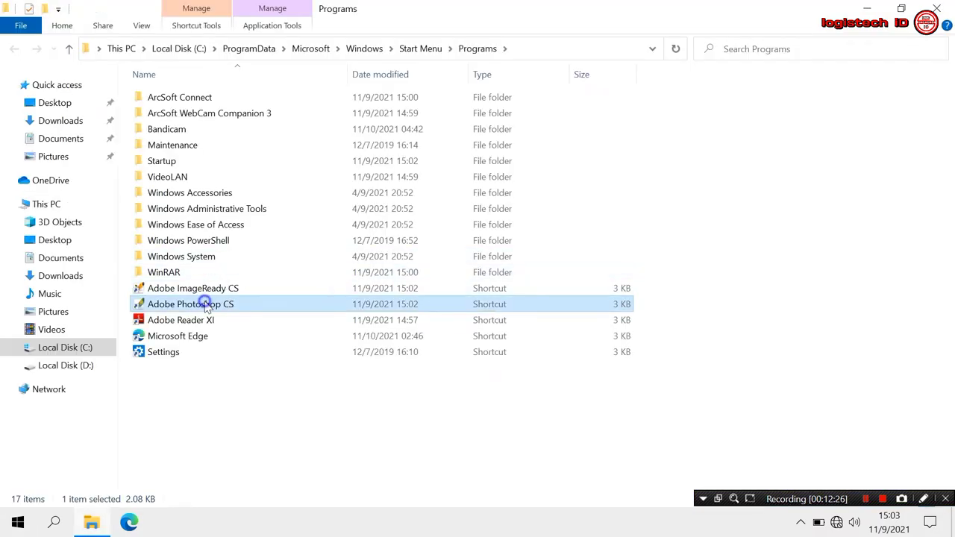
right_click(204, 304)
mouse_move(403, 386)
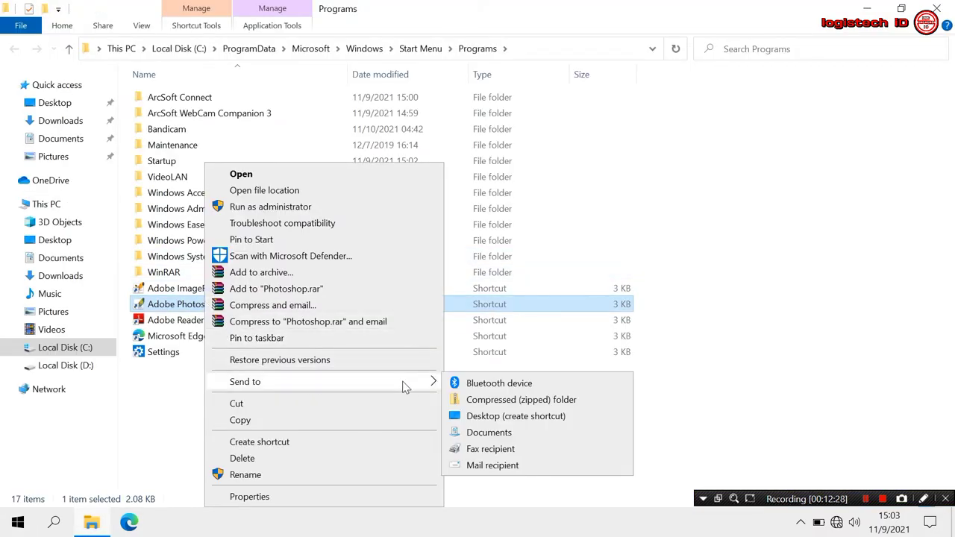
left_click(472, 417)
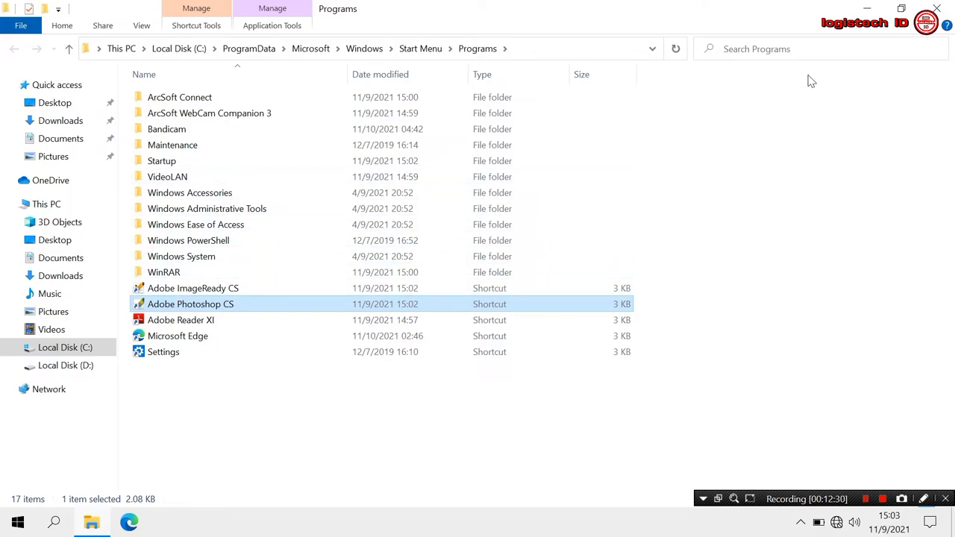
left_click(937, 8)
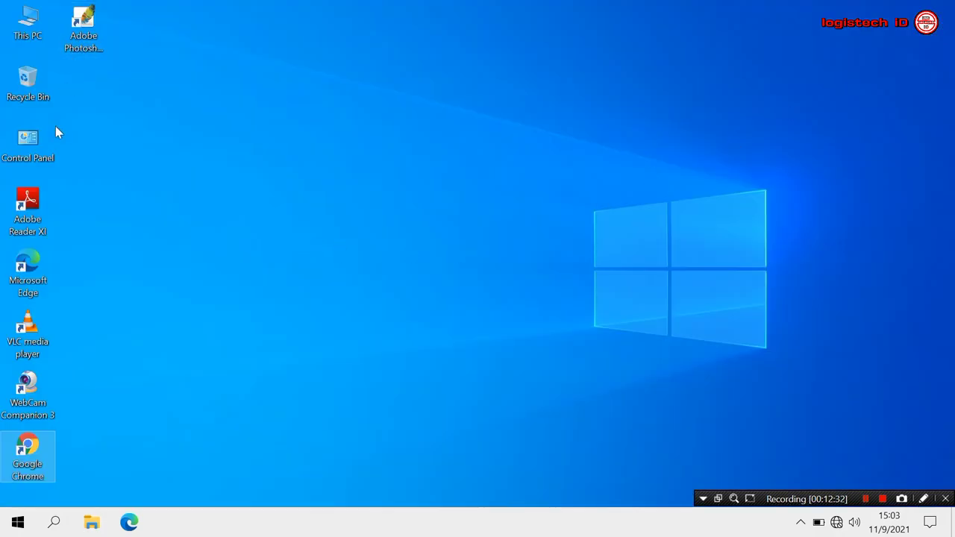
Step: Create a desktop shortcut for Zoom from its Start menu file location, and close the Zoom folder
left_click(18, 523)
scroll(125, 302, "down", 15)
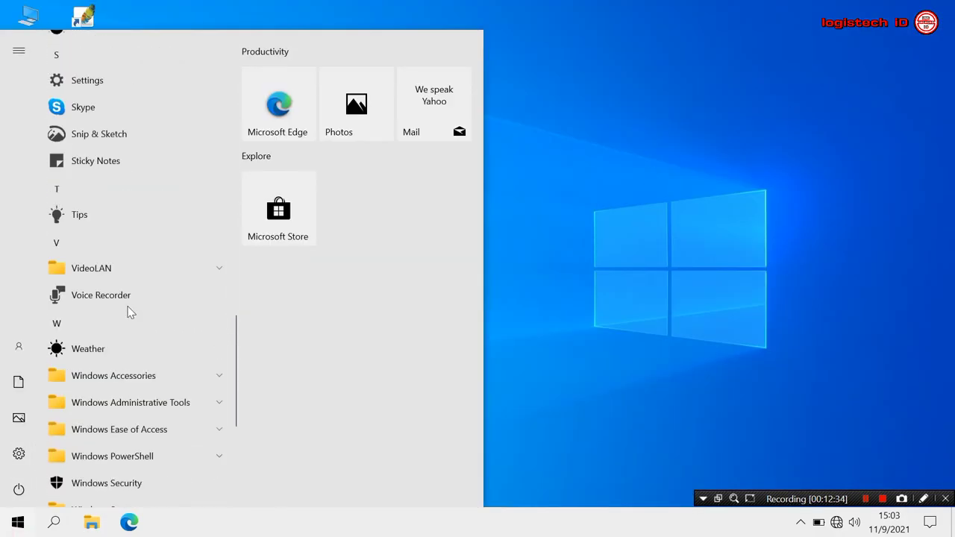
left_click(120, 462)
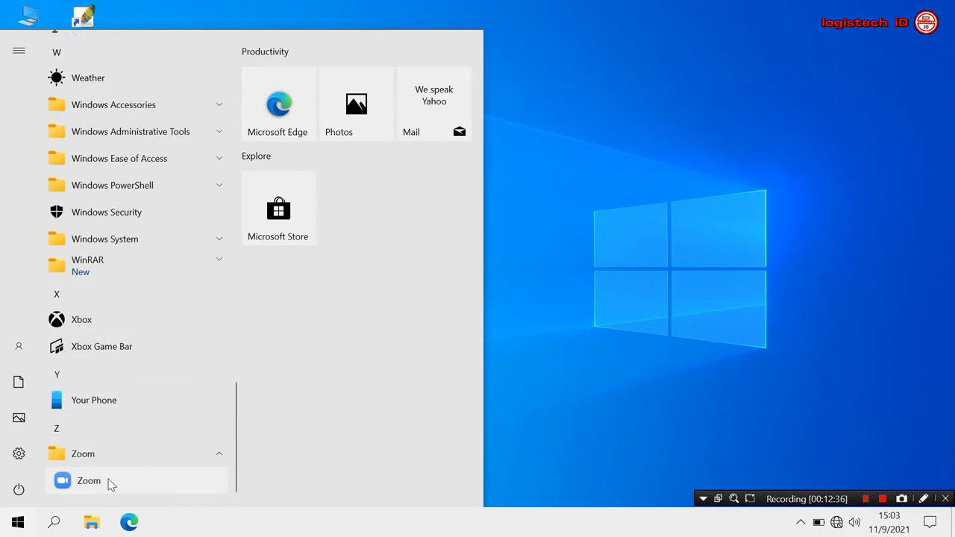
right_click(112, 483)
mouse_move(293, 445)
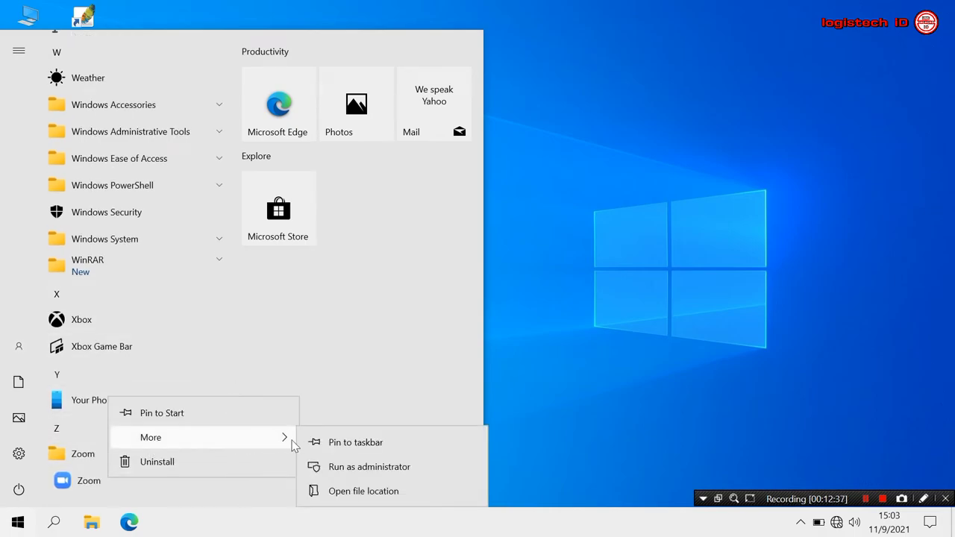
left_click(307, 493)
right_click(170, 121)
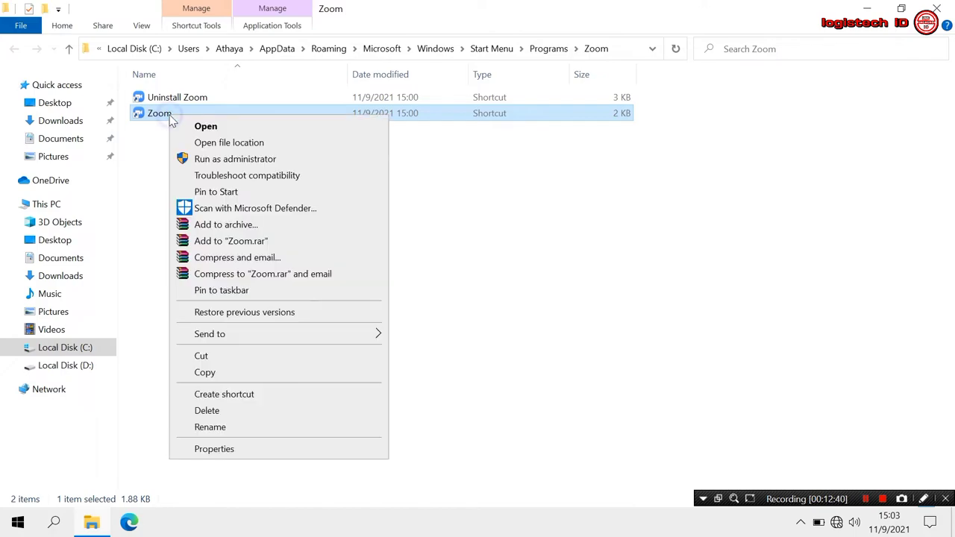
mouse_move(382, 338)
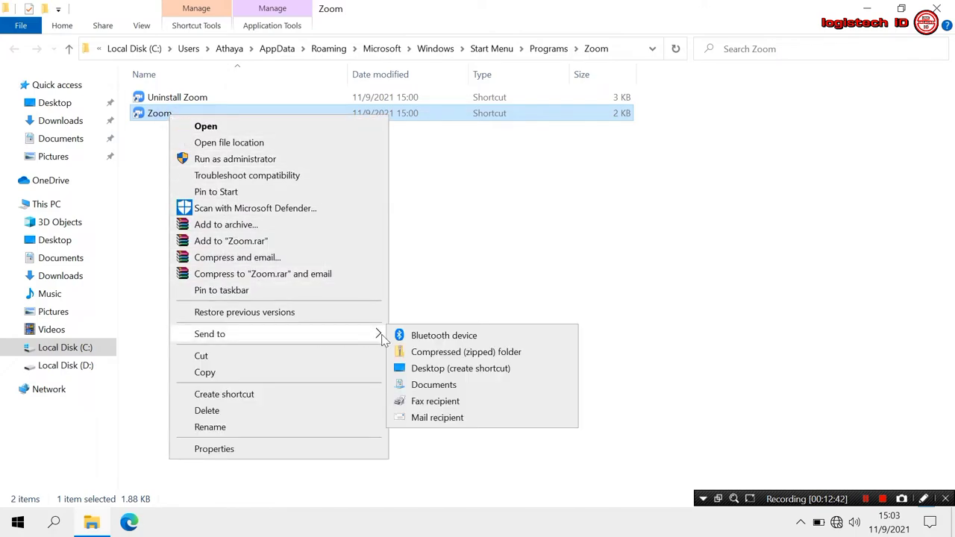
left_click(418, 368)
left_click(948, 8)
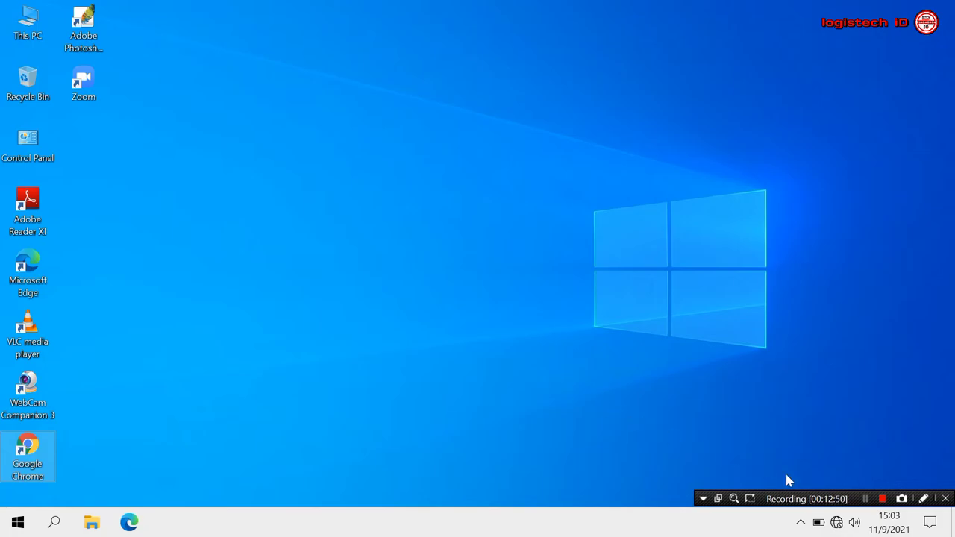
Step: Set the Microphone Array recording level to 100 in the system sound settings reached from the Volume Mixer, and confirm
right_click(855, 522)
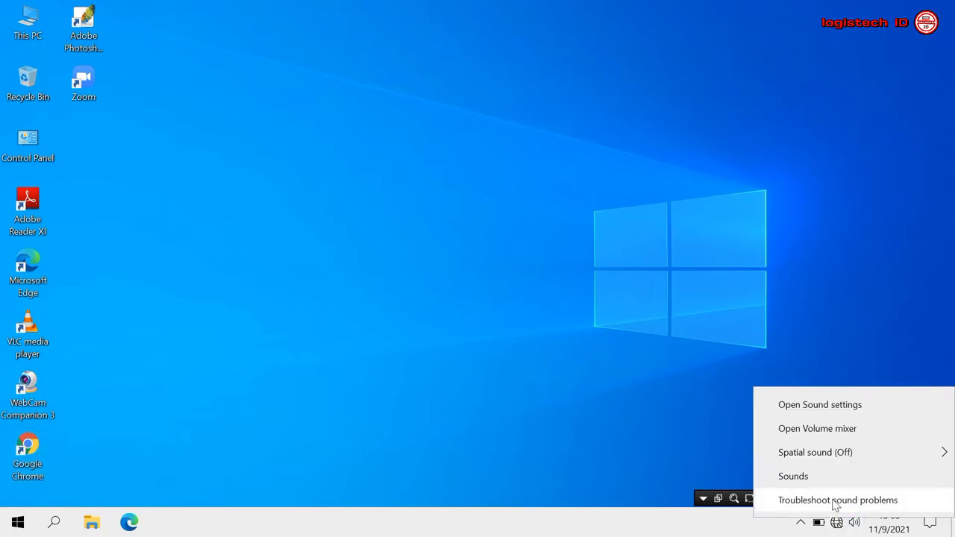
left_click(808, 437)
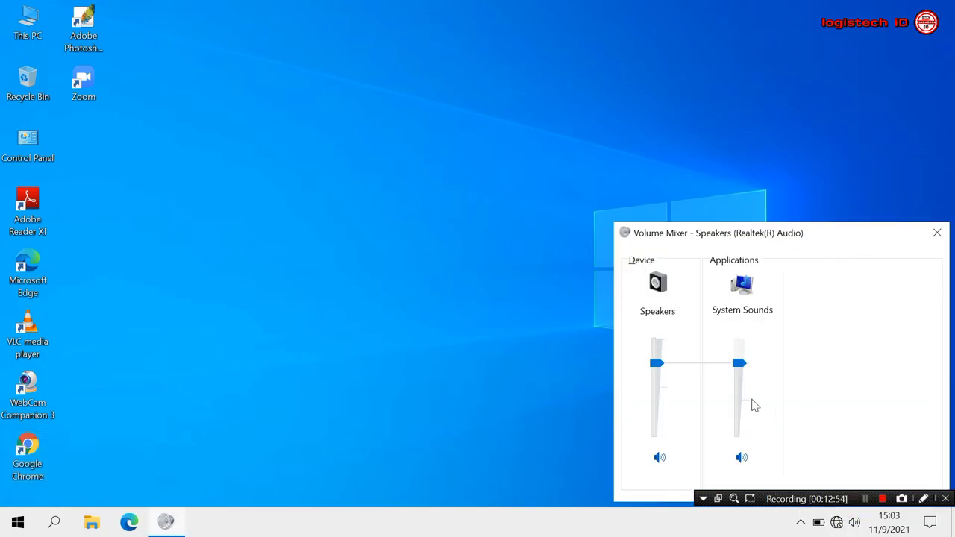
left_click(743, 289)
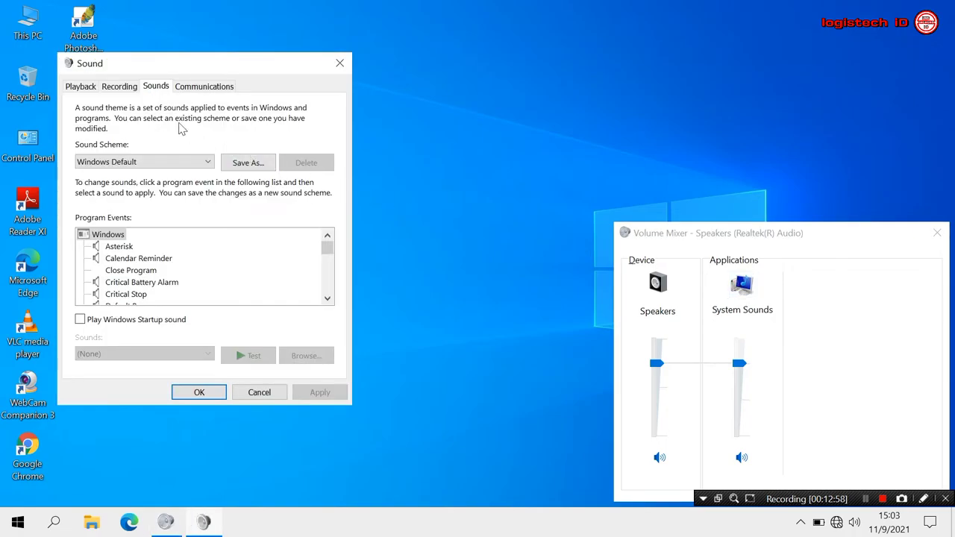
left_click(129, 88)
left_click(159, 150)
double_click(158, 151)
left_click(159, 140)
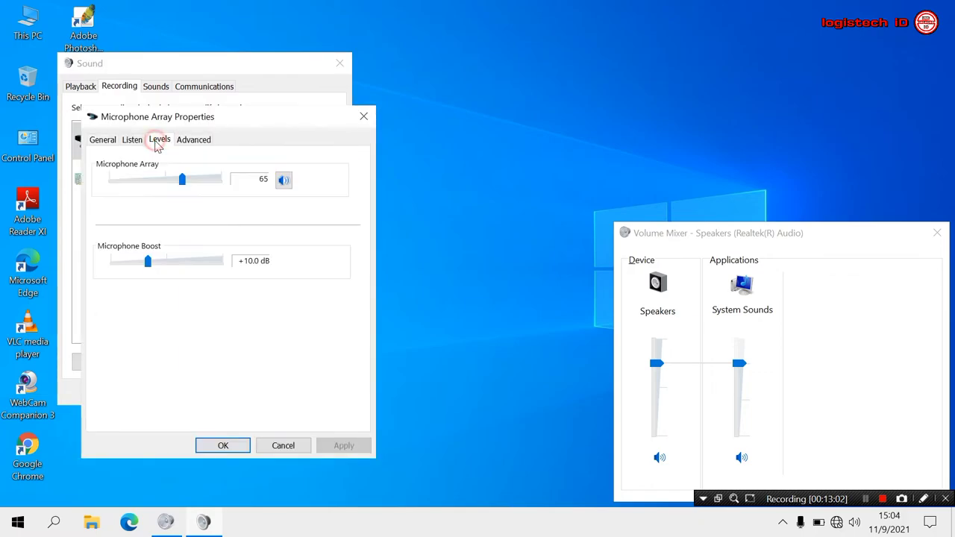
left_click_drag(184, 183, 224, 192)
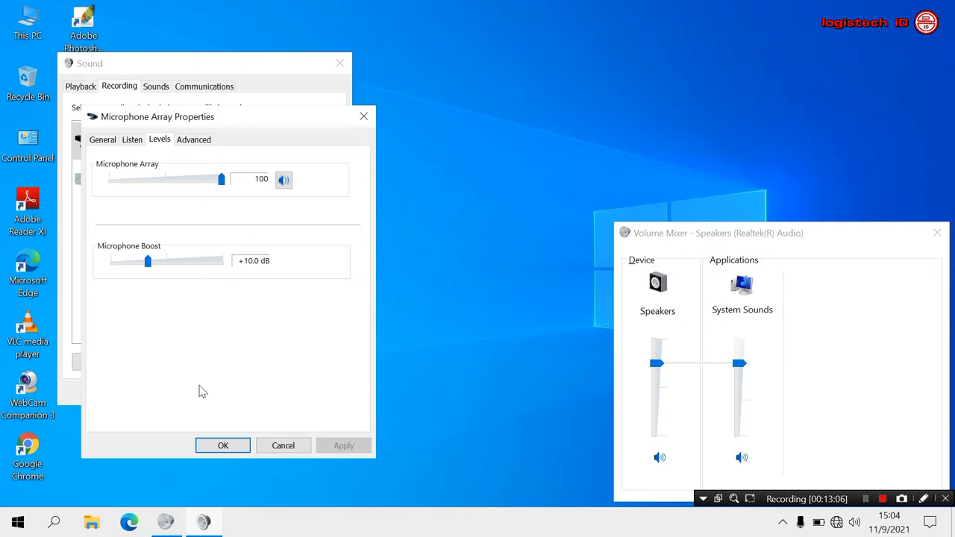
left_click(223, 446)
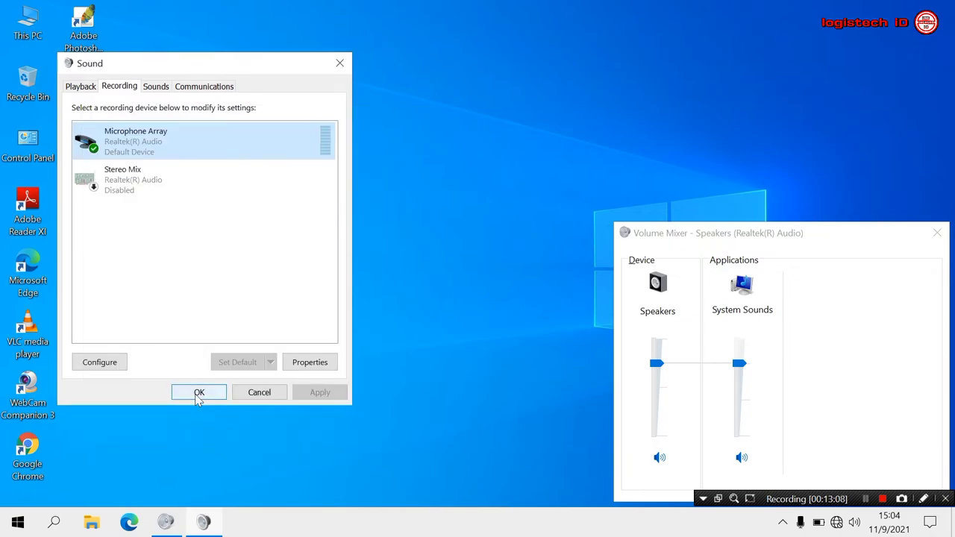
left_click(199, 393)
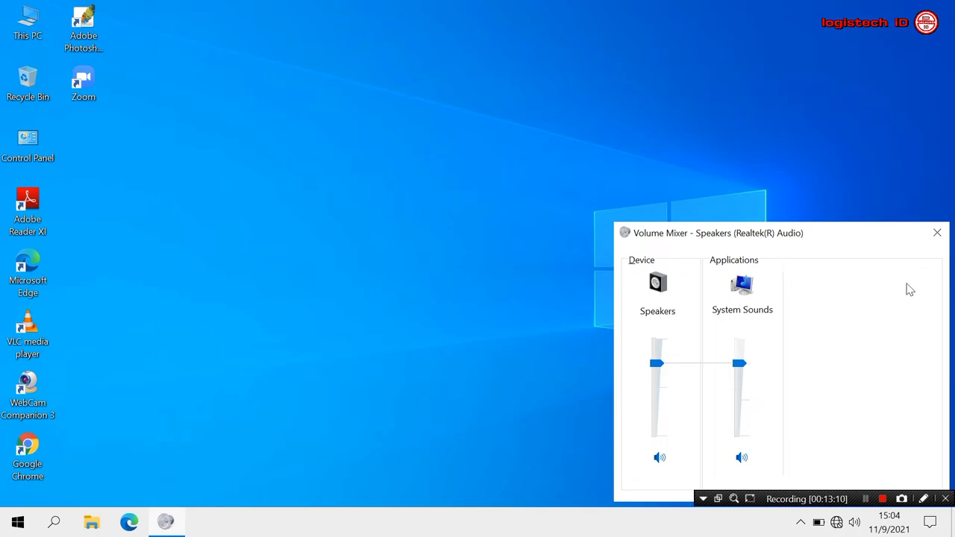
Step: Close the Volume Mixer and refresh the desktop
left_click(938, 236)
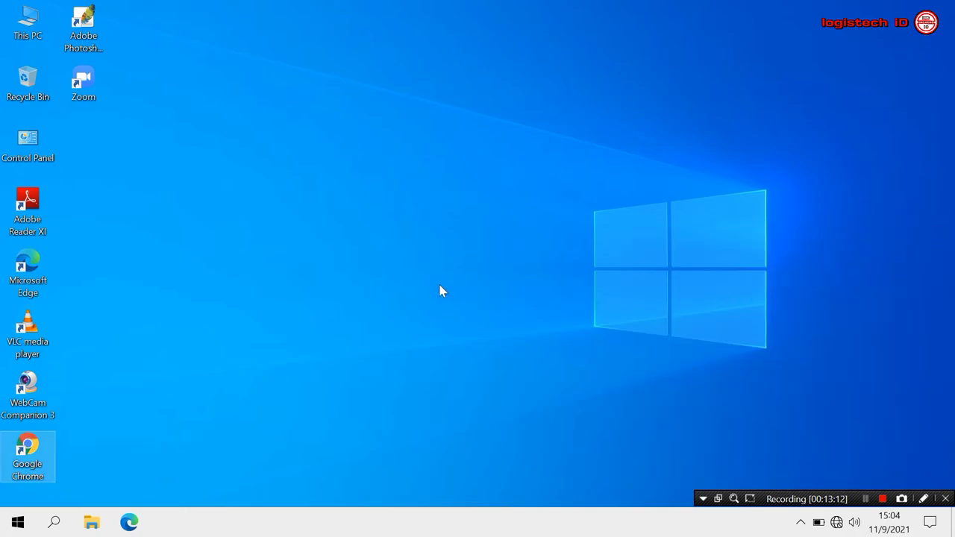
right_click(342, 250)
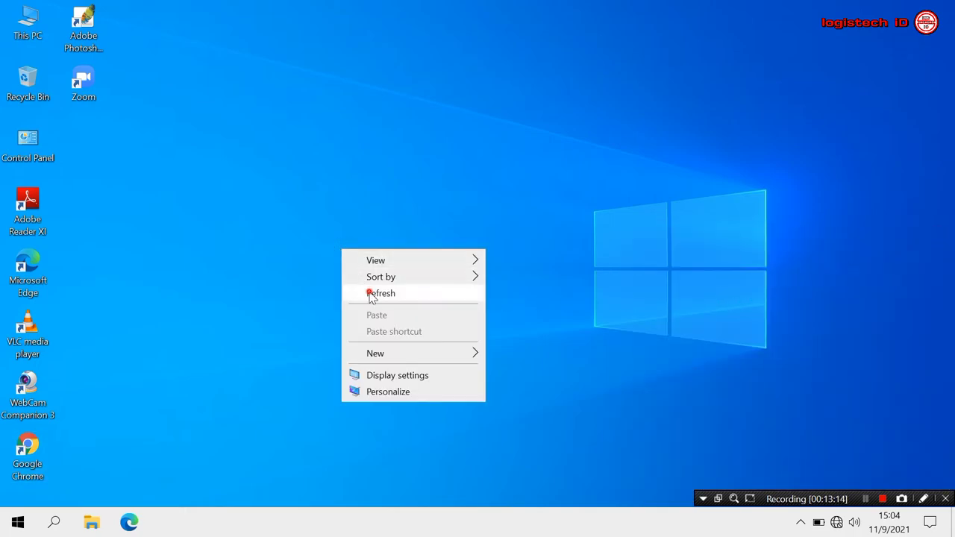
left_click(367, 293)
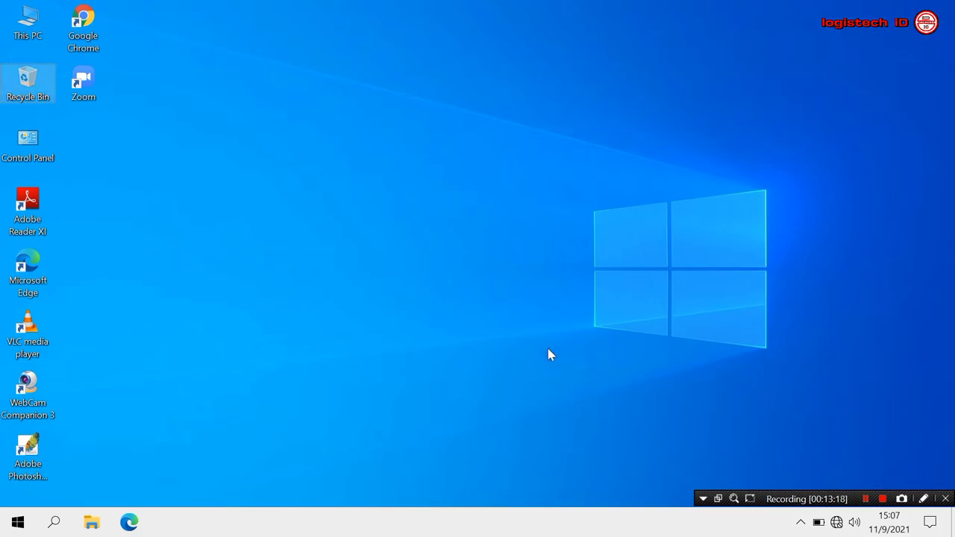
Step: Mount the Microsoft Office 2016 .x32.64 disc image from the Documents folder
left_click(91, 522)
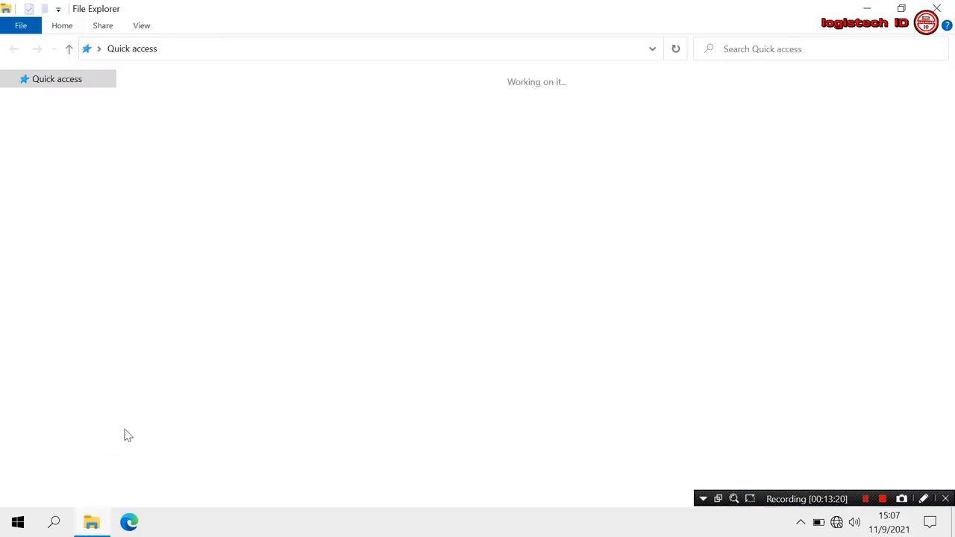
left_click(41, 141)
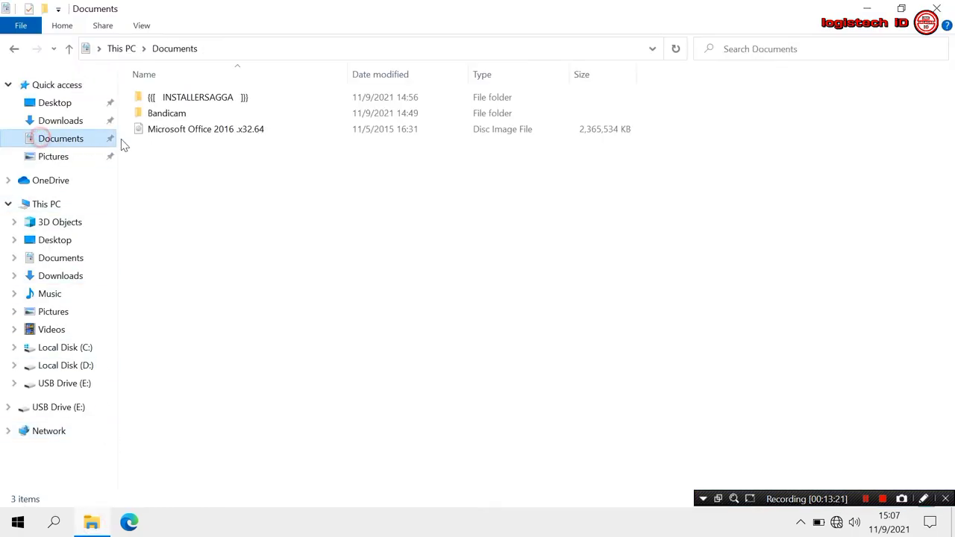
left_click(187, 131)
double_click(182, 132)
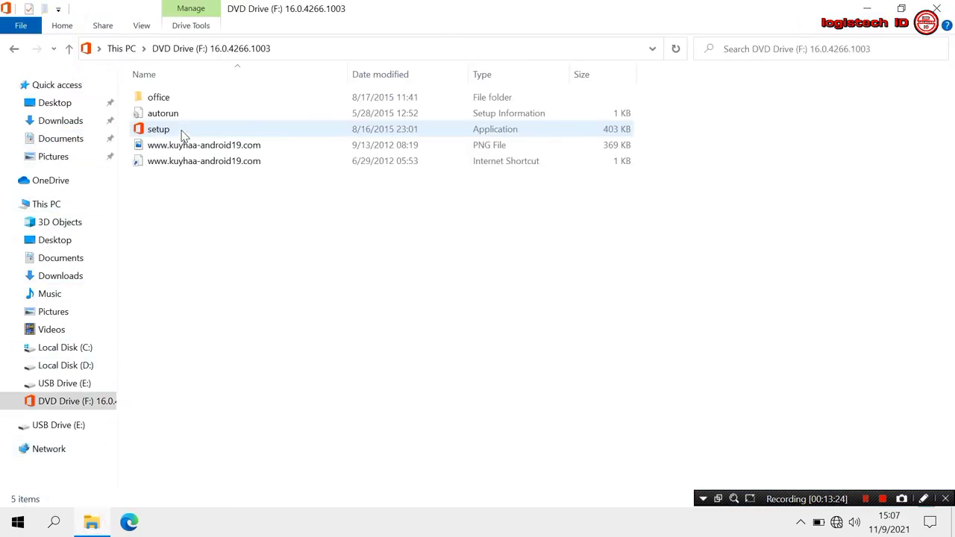
Step: Install Office 2016 by running setup from the mounted DVD drive, dismiss the restart notification, and close the finished installer
left_click(181, 132)
double_click(180, 131)
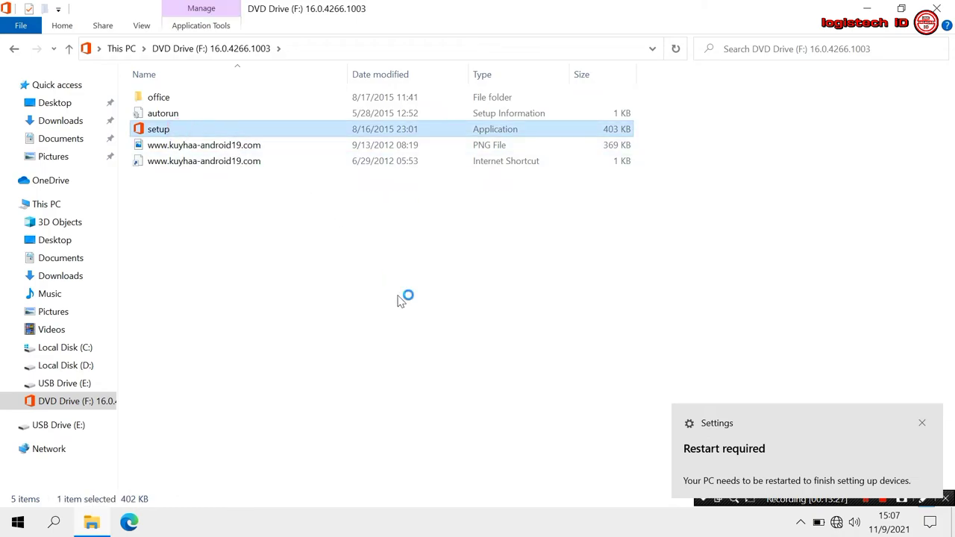
left_click(922, 426)
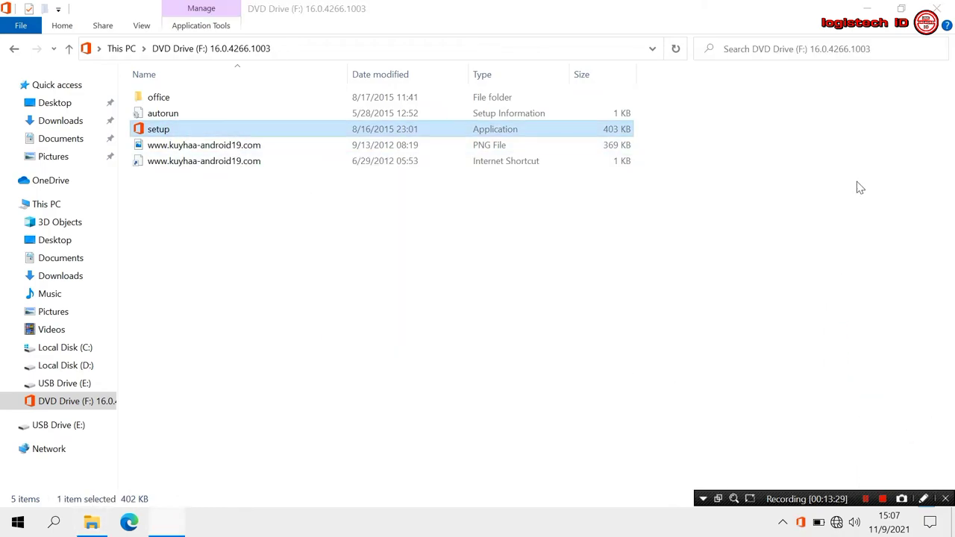
left_click(867, 8)
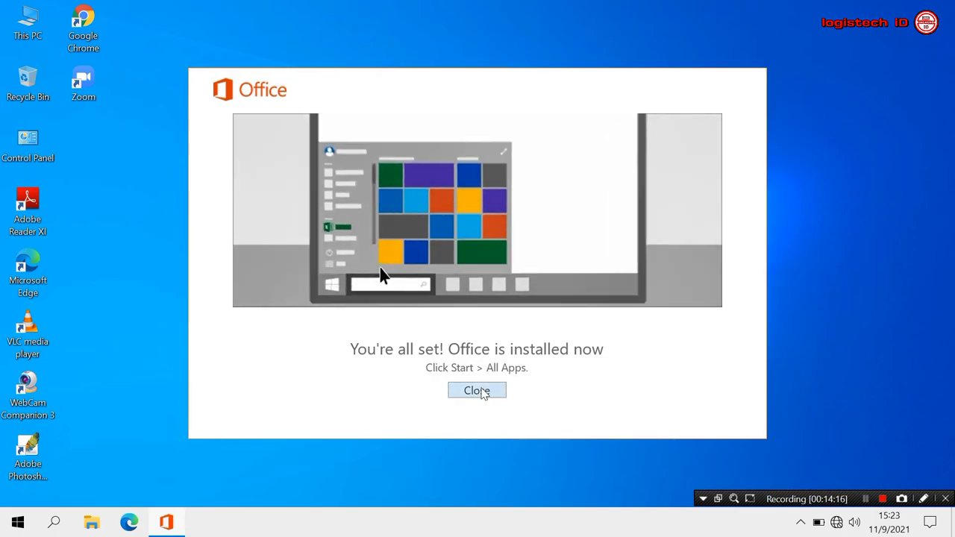
left_click(482, 391)
Step: Create desktop shortcuts for Excel 2016, PowerPoint 2016 and Word 2016 from the Start menu Programs folder, and return to the desktop
left_click(3, 528)
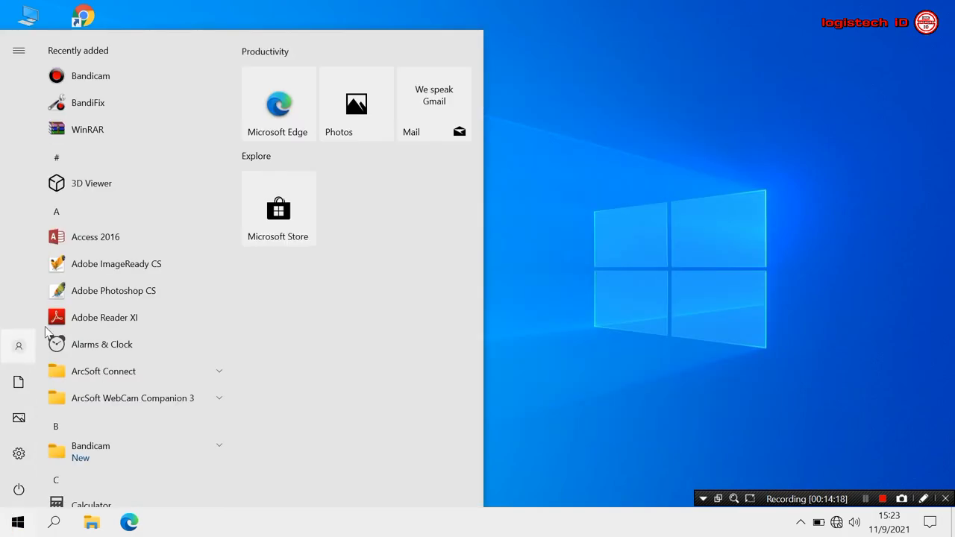
right_click(97, 239)
mouse_move(251, 286)
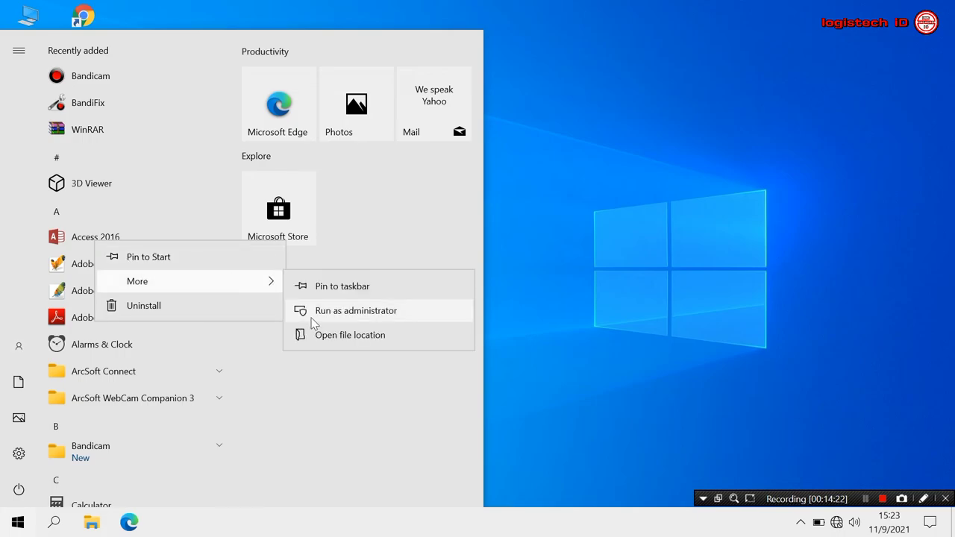
left_click(299, 335)
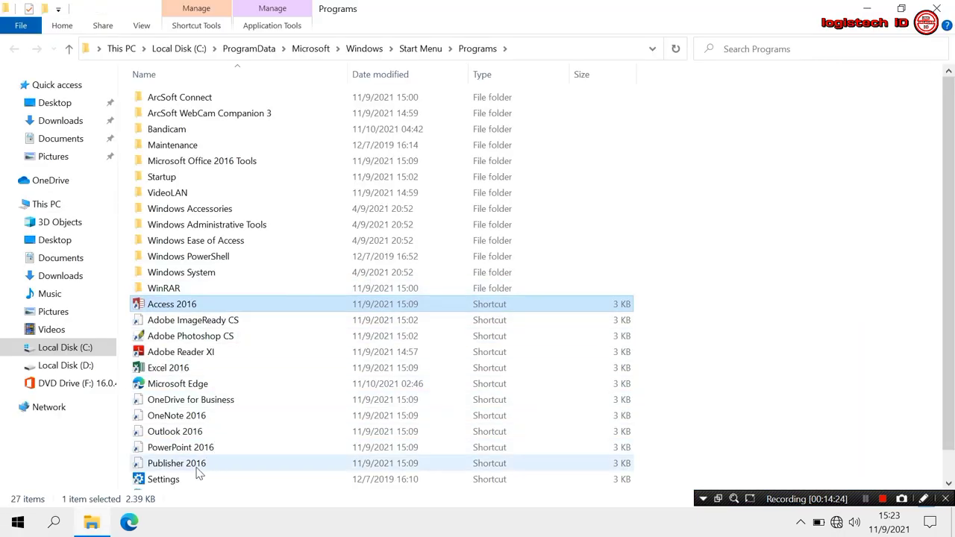
scroll(186, 470, "down", 1)
left_click(176, 483)
left_click(175, 419, "ctrl")
left_click(168, 340, "ctrl")
right_click(168, 339)
mouse_move(342, 213)
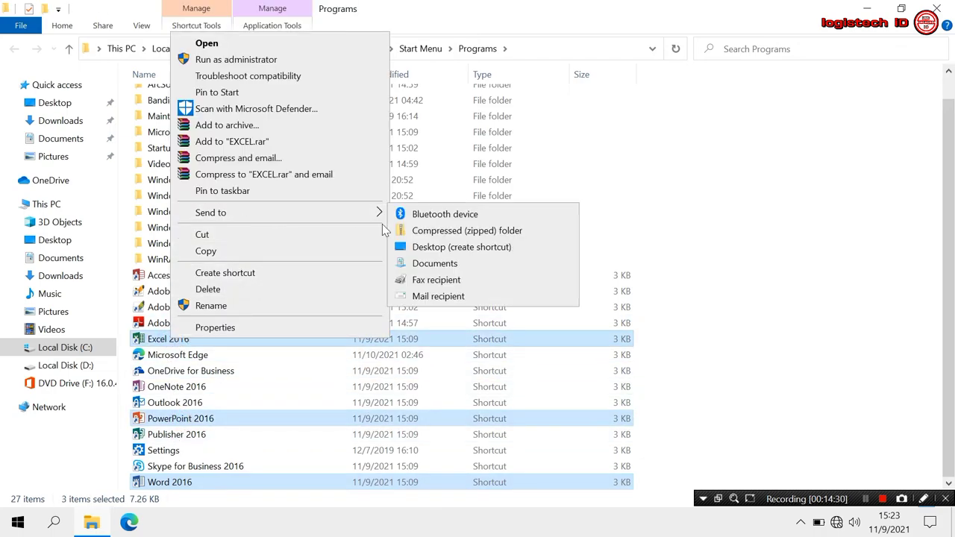
left_click(406, 247)
key("super+d")
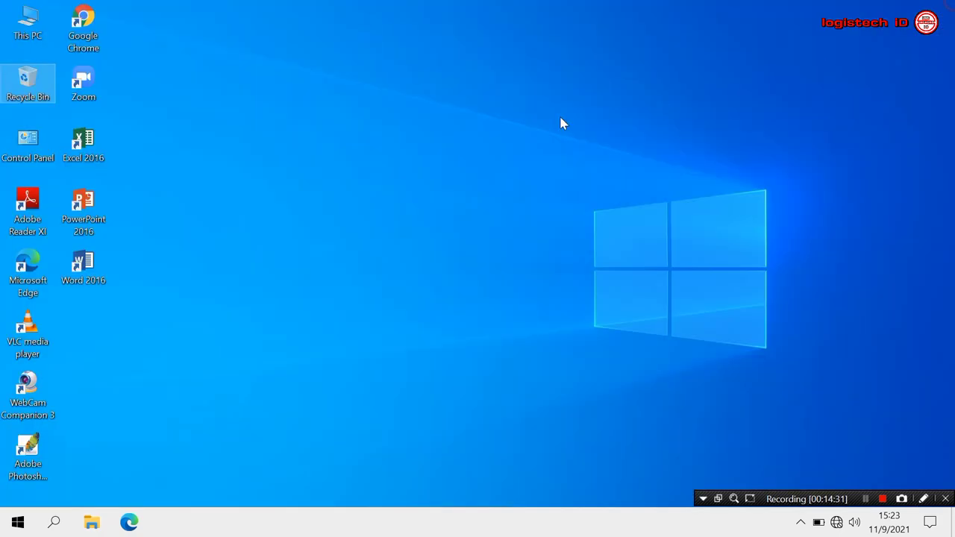
Step: Refresh the desktop twice to rearrange the new Office shortcuts
right_click(181, 224)
left_click(206, 268)
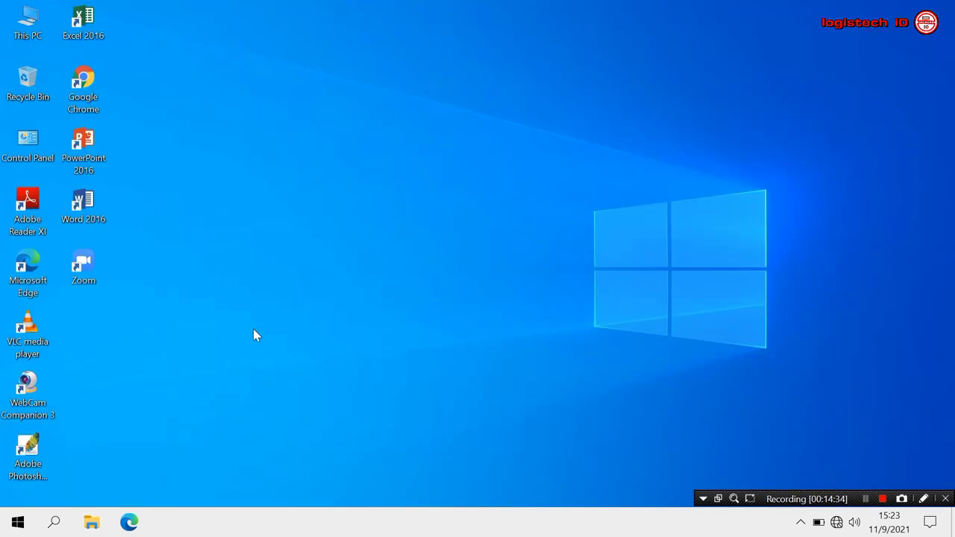
right_click(347, 215)
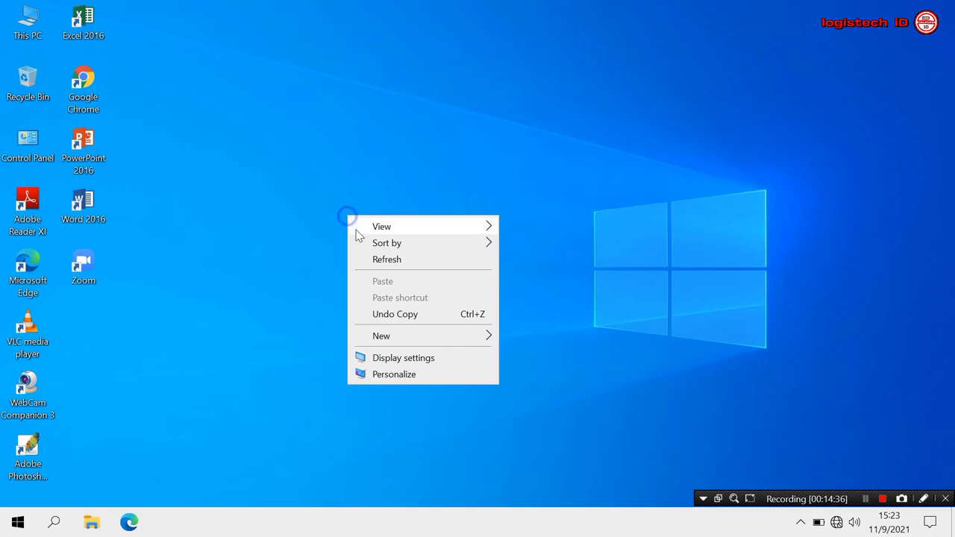
left_click(372, 258)
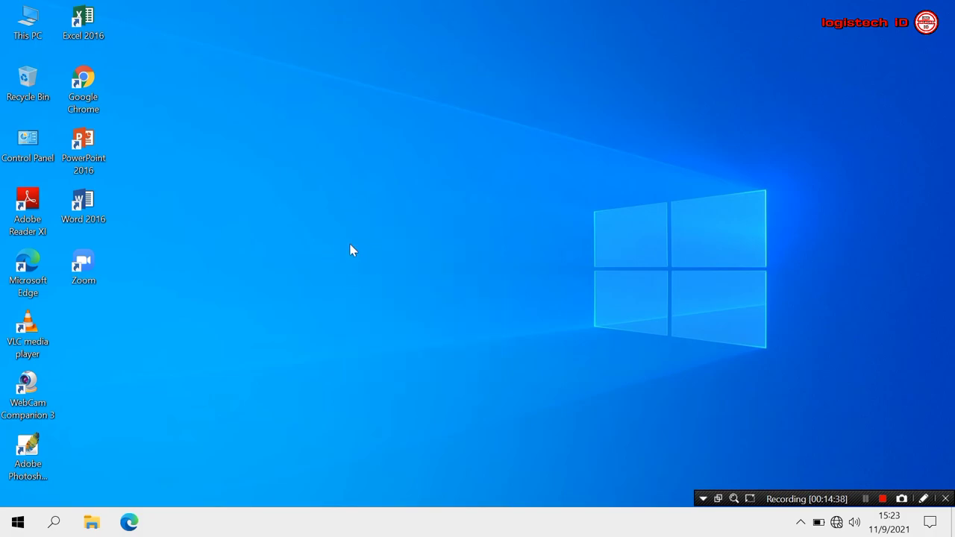
Step: In Task Manager's detailed view, disable the Adobe Gamma Loader and Adobe Reader and Acrobat entries from running at startup
right_click(493, 531)
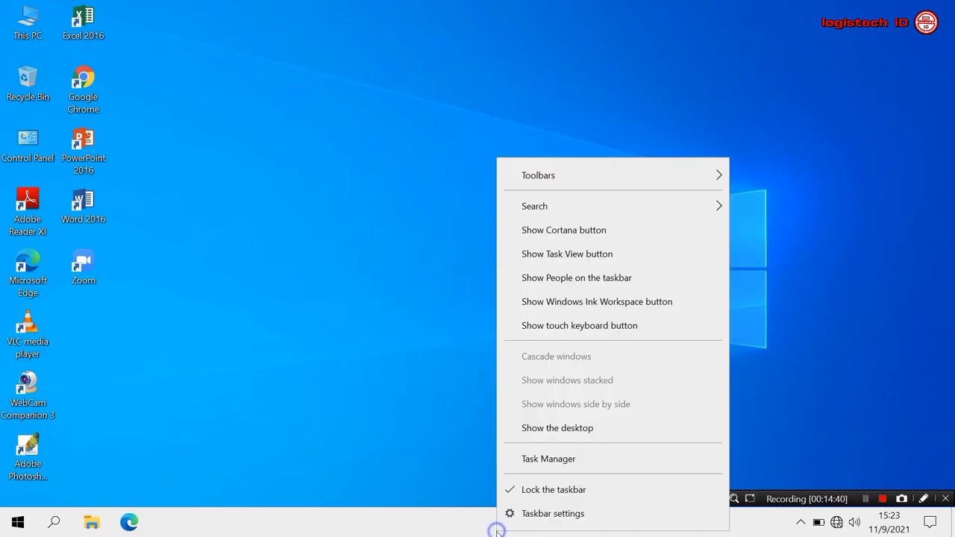
left_click(526, 467)
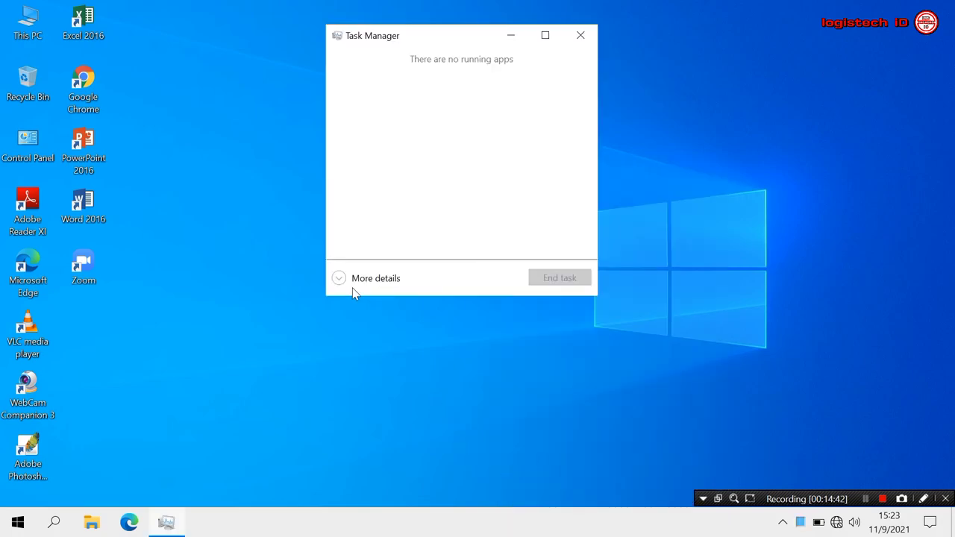
left_click(341, 281)
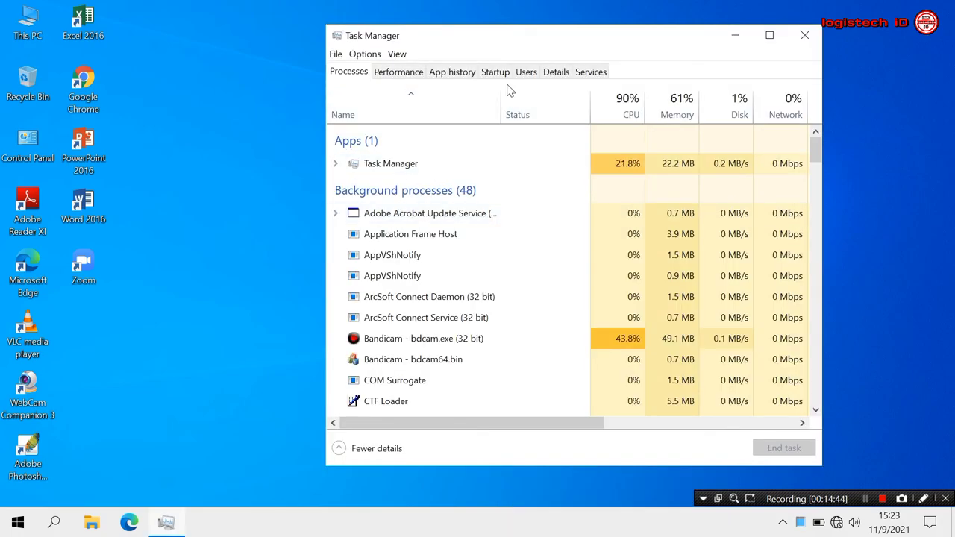
left_click(501, 76)
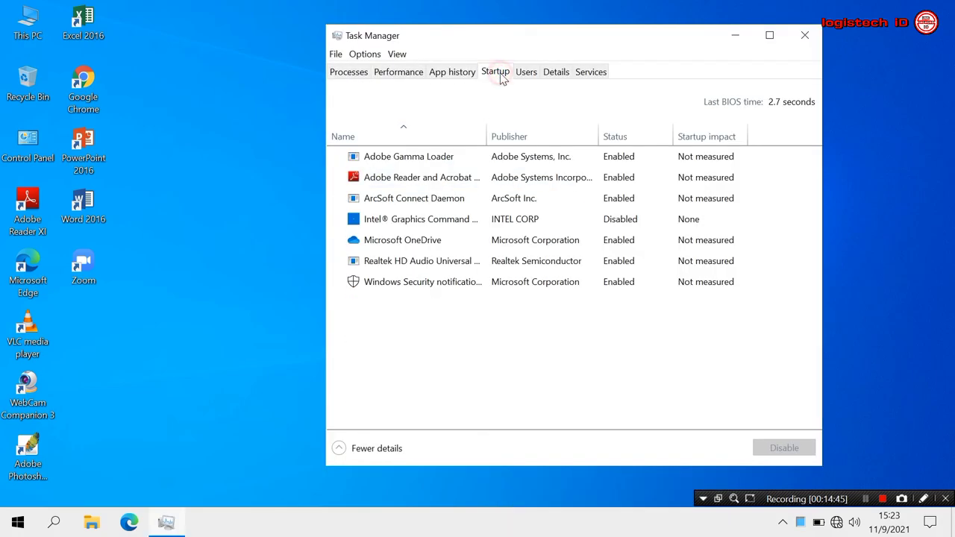
right_click(455, 160)
left_click(474, 170)
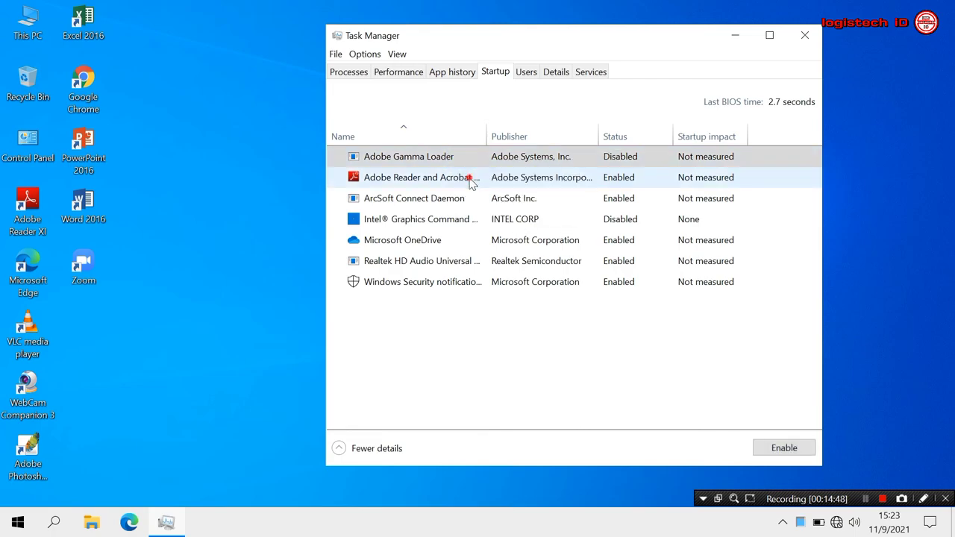
right_click(471, 181)
left_click(497, 187)
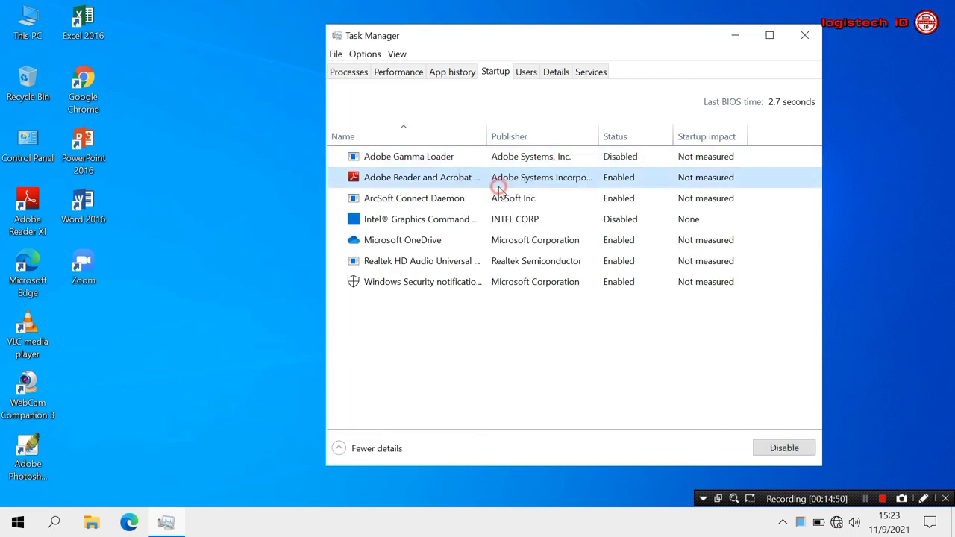
Step: Disable Microsoft OneDrive from running at startup and close Task Manager
right_click(462, 240)
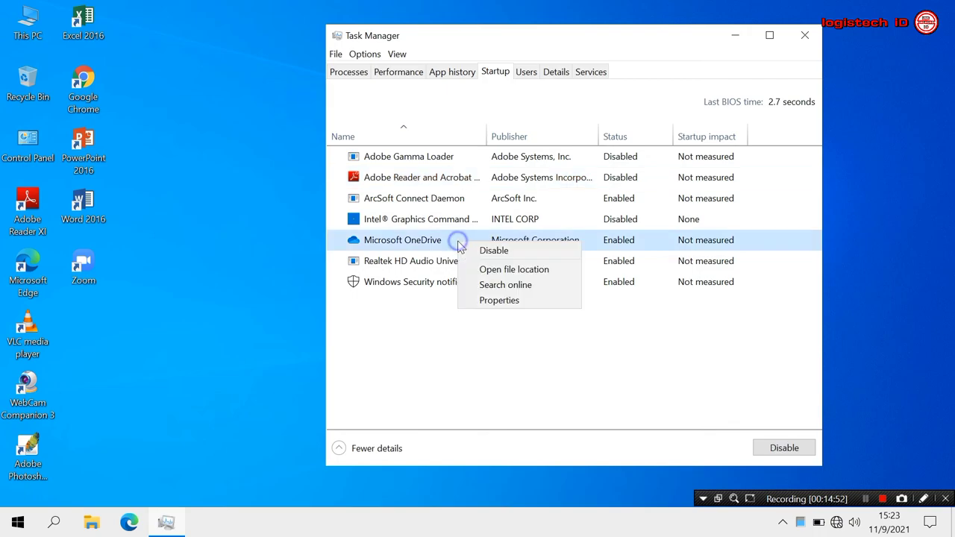
left_click(480, 251)
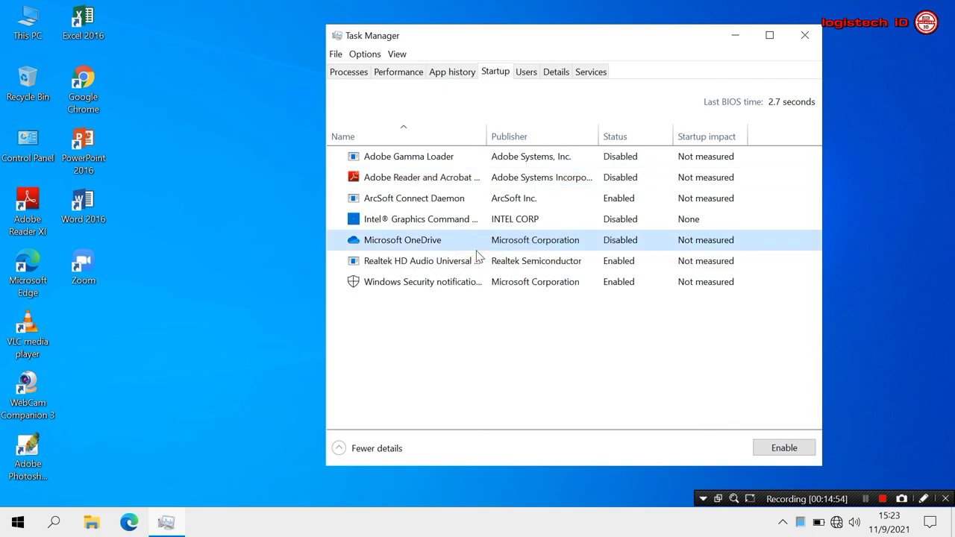
left_click(797, 43)
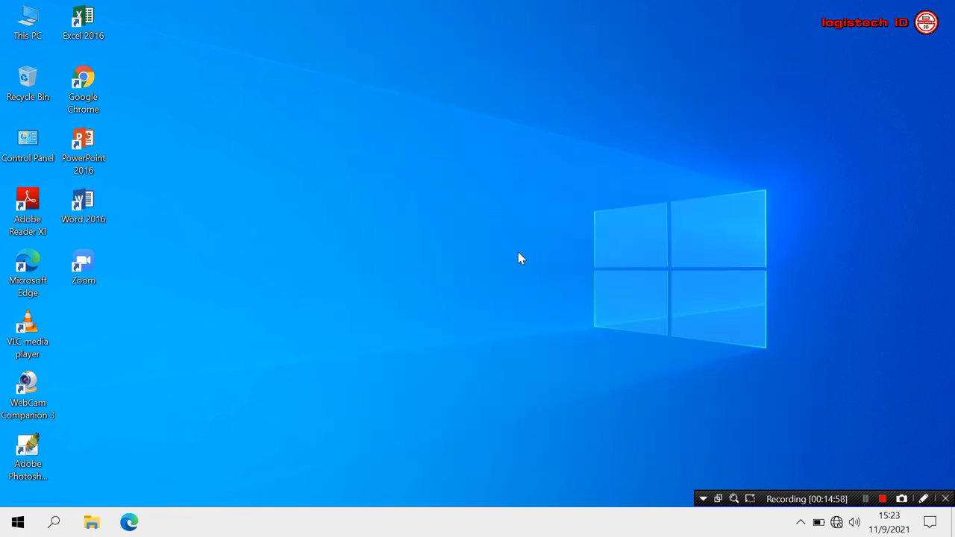